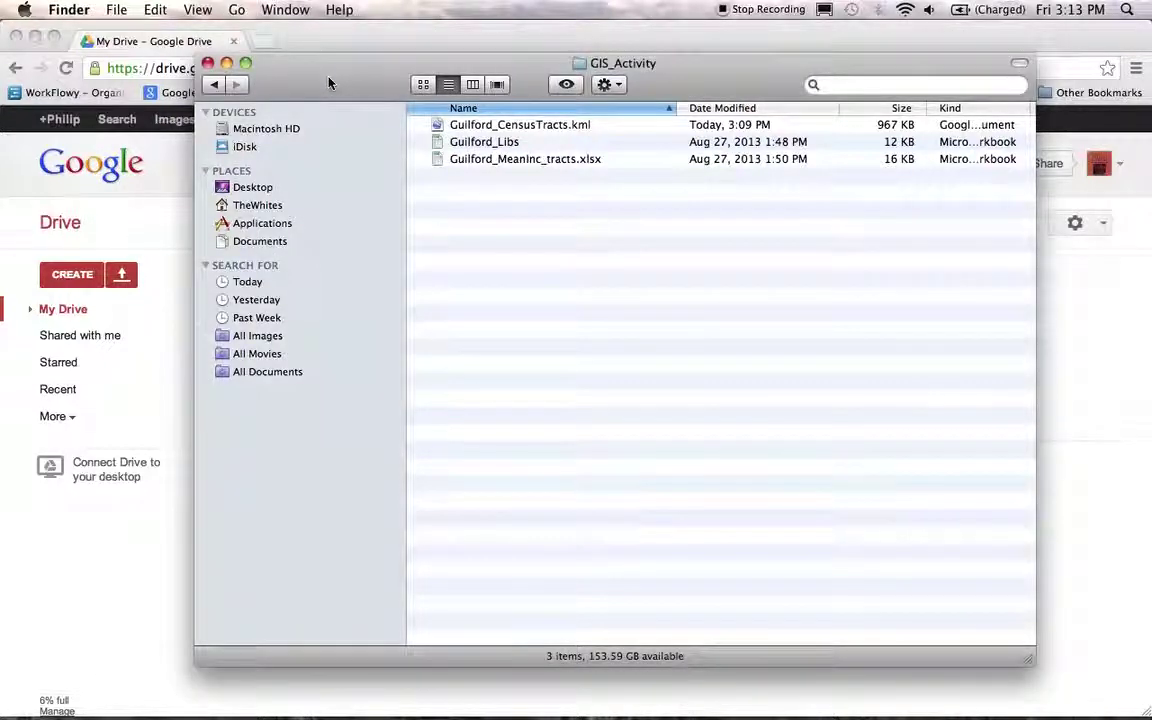
{"action": "left_click_drag", "start_coordinate": [338, 78], "coordinate": [301, 38]}
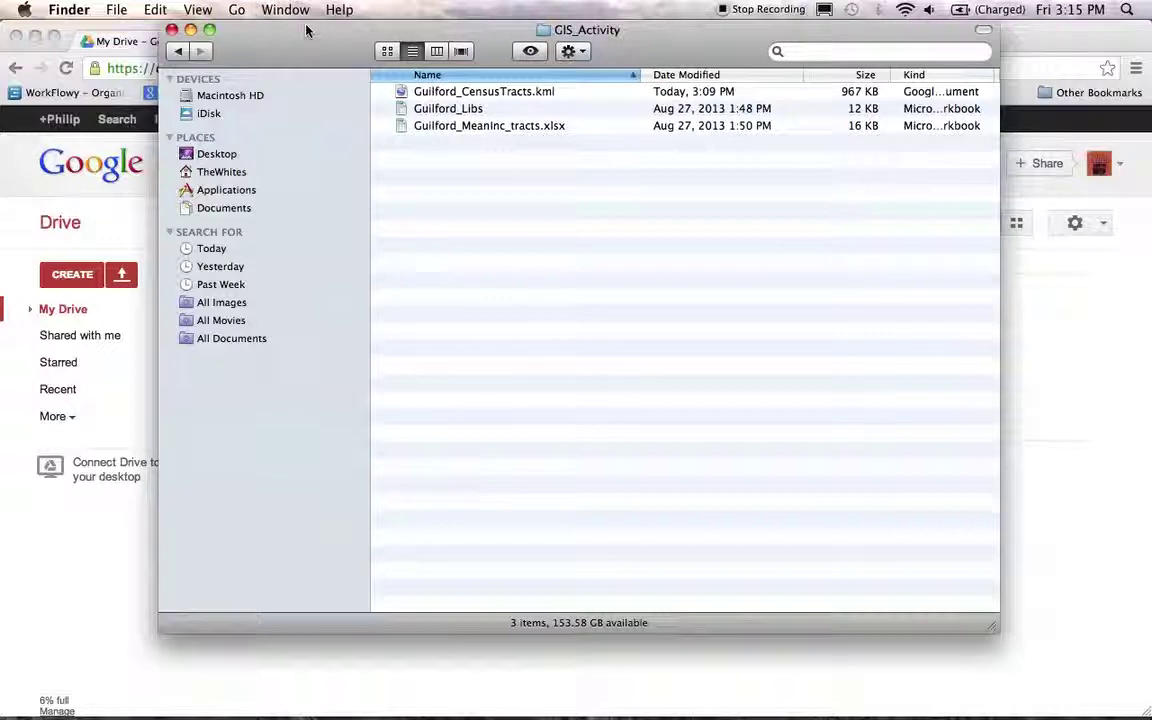
{"action": "left_click_drag", "start_coordinate": [307, 31], "coordinate": [315, 68]}
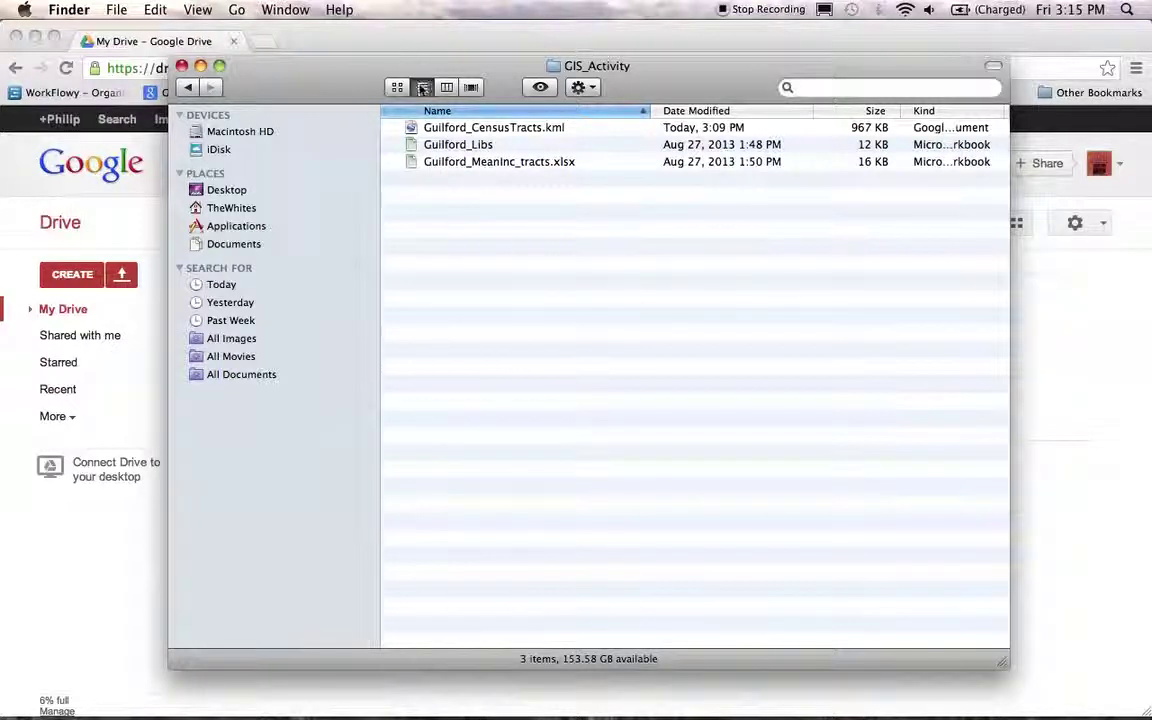
- Switch to Google Drive in Chrome and start creating a new Fusion Table
{"action": "left_click", "coordinate": [393, 32]}
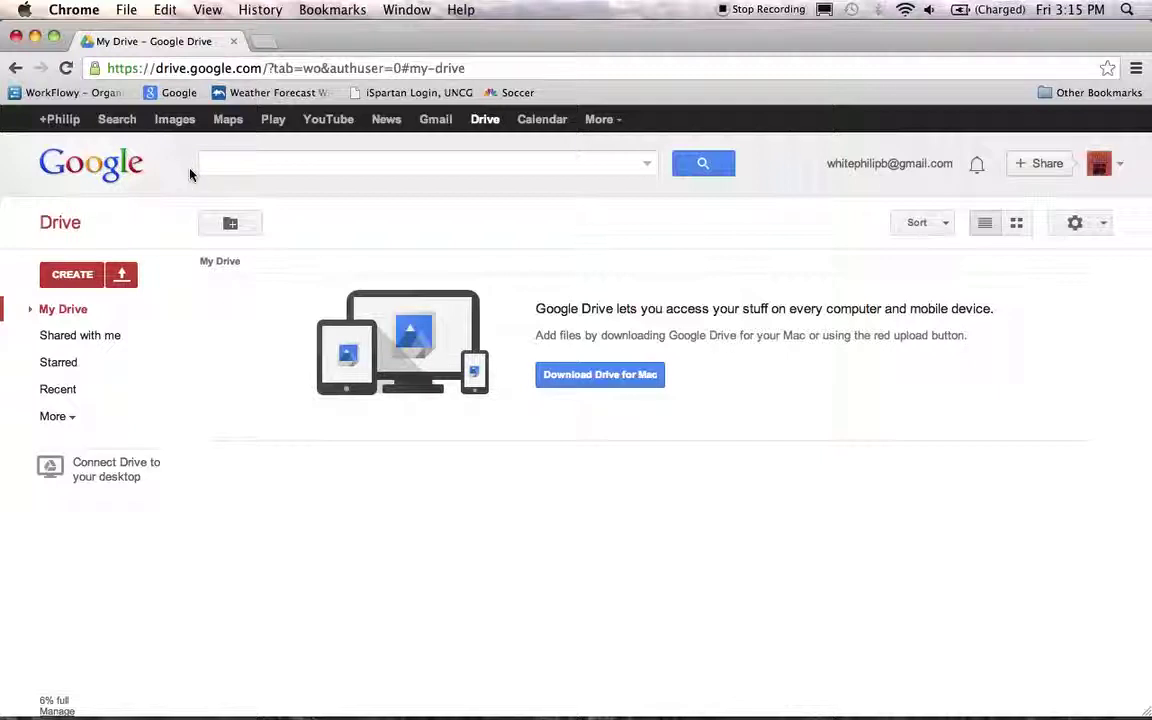
{"action": "left_click", "coordinate": [88, 274]}
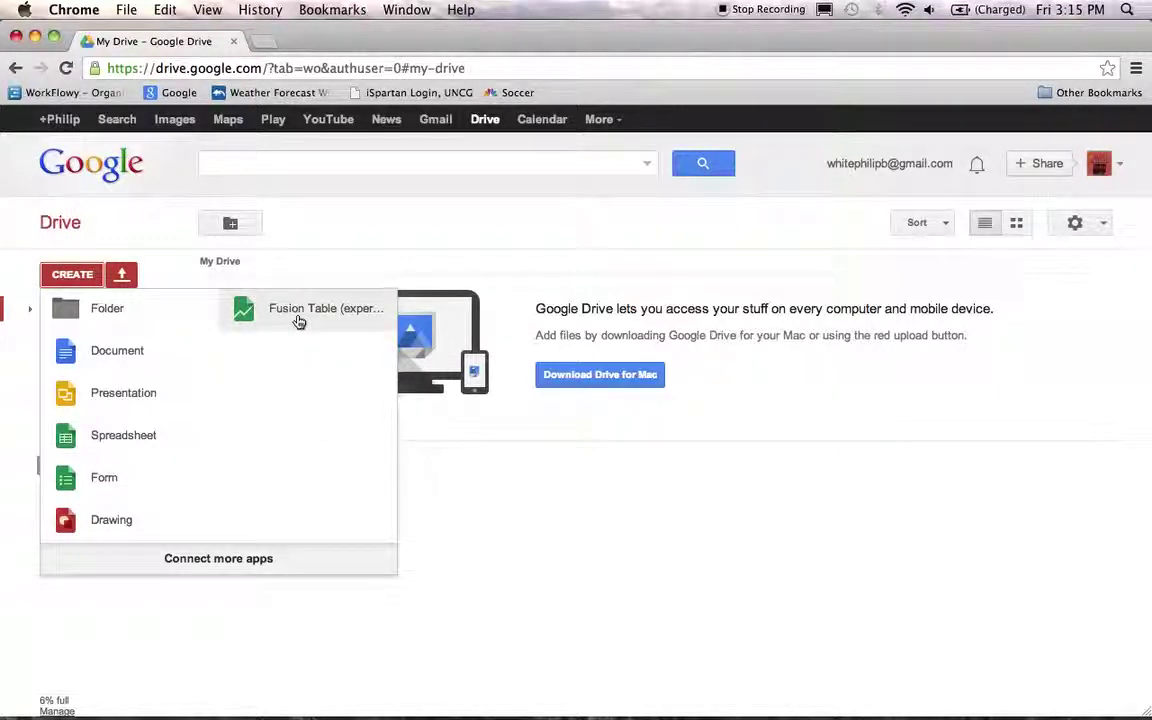
{"action": "left_click", "coordinate": [298, 318]}
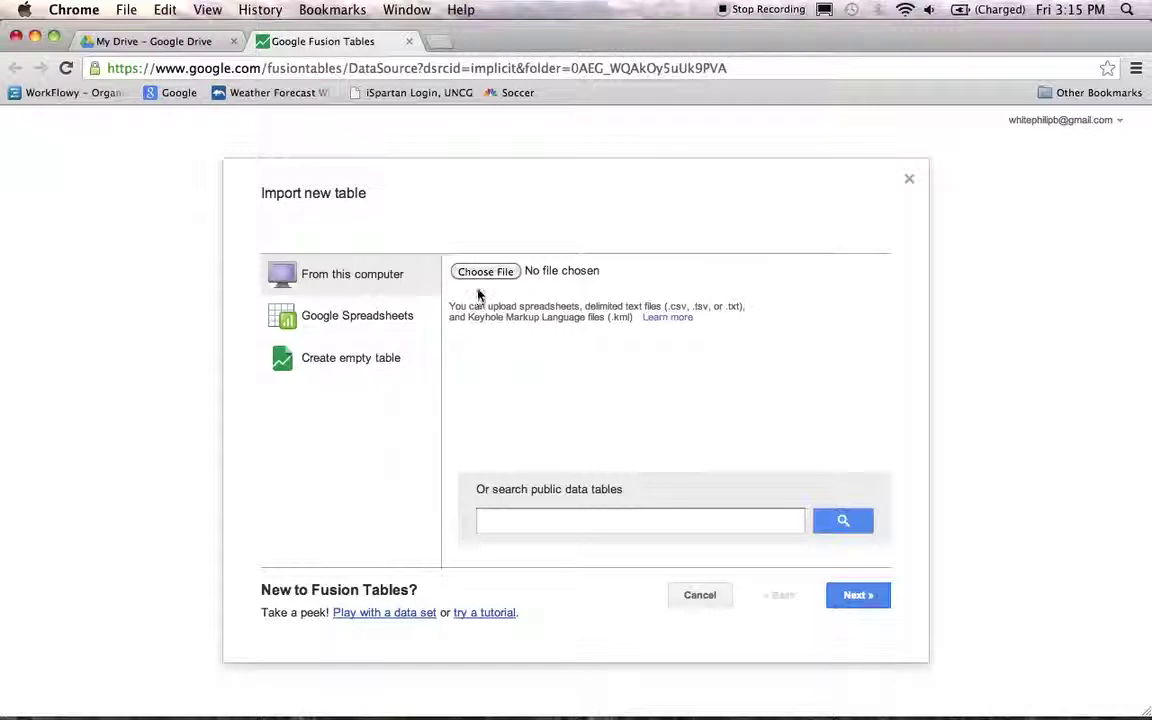
- Import Guilford_Libs.xlsx from the GIS_Activity folder, with column names in row 1 and the table name Guilford_Libs
{"action": "left_click", "coordinate": [477, 276]}
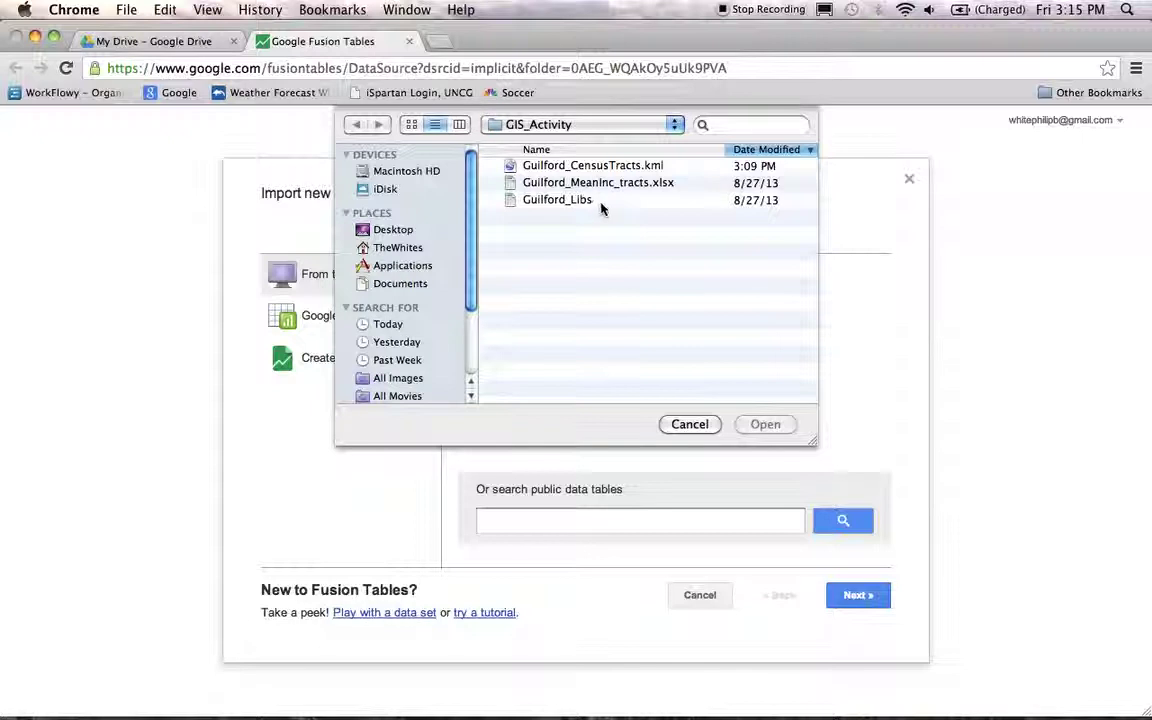
{"action": "left_click", "coordinate": [602, 205]}
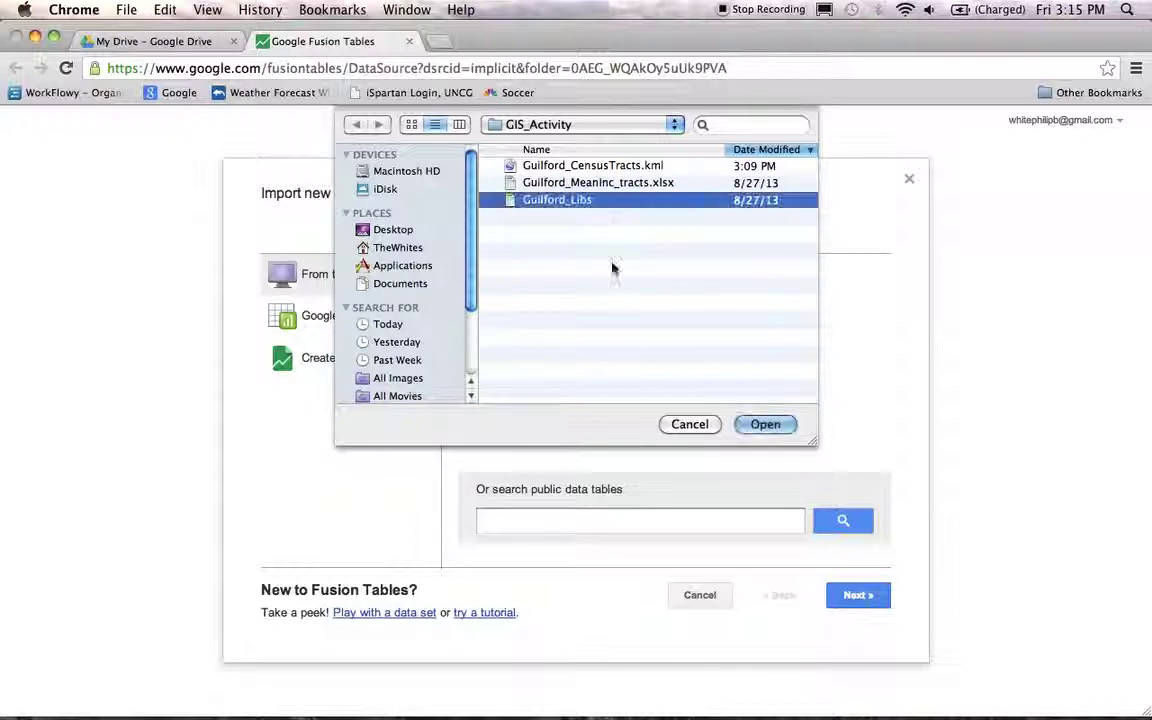
{"action": "left_click", "coordinate": [767, 425]}
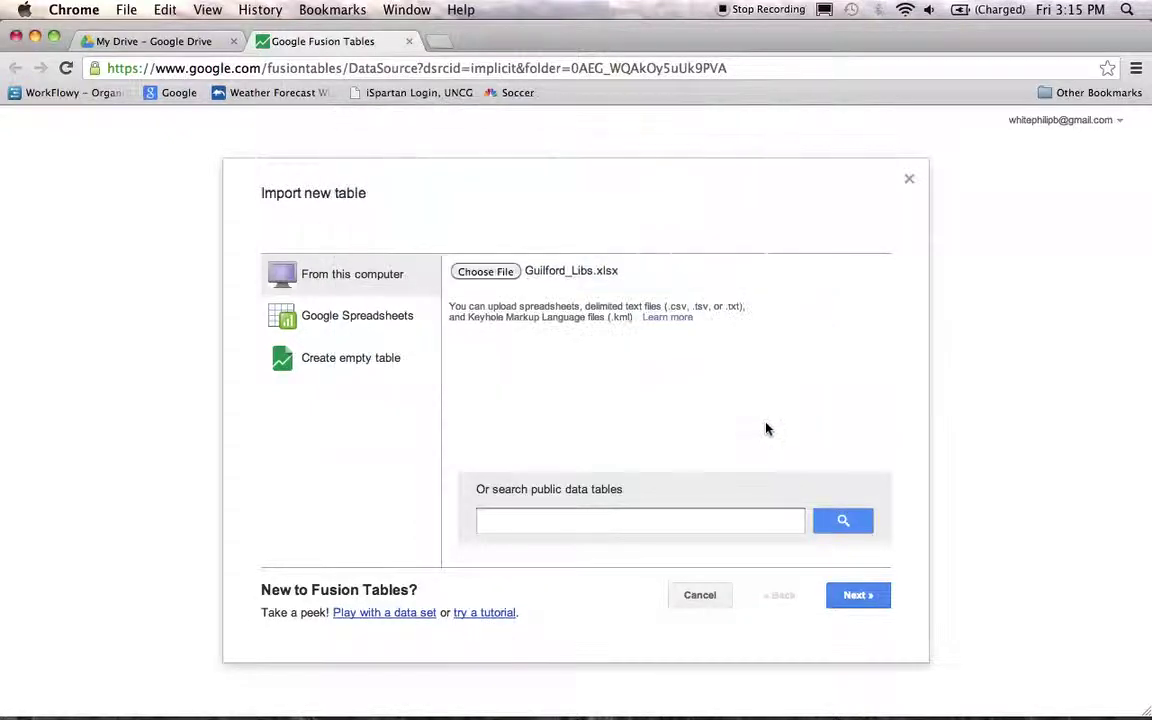
{"action": "left_click", "coordinate": [857, 597]}
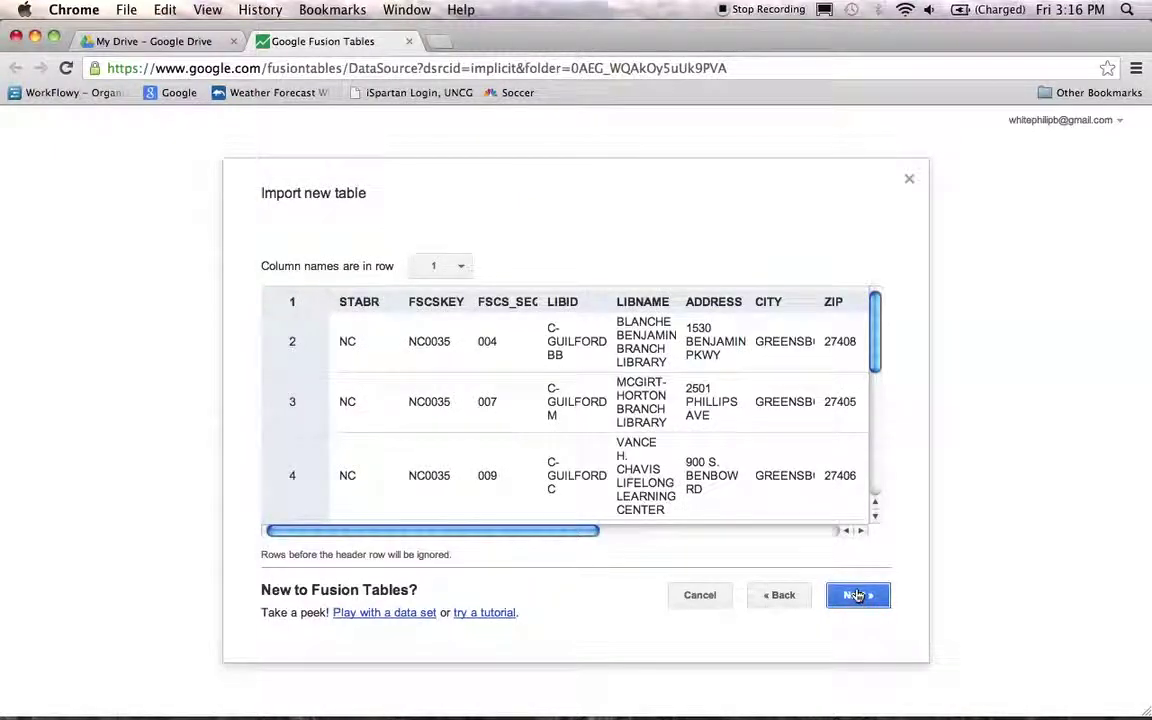
{"action": "left_click_drag", "start_coordinate": [511, 537], "coordinate": [679, 535]}
{"action": "left_click", "coordinate": [853, 596]}
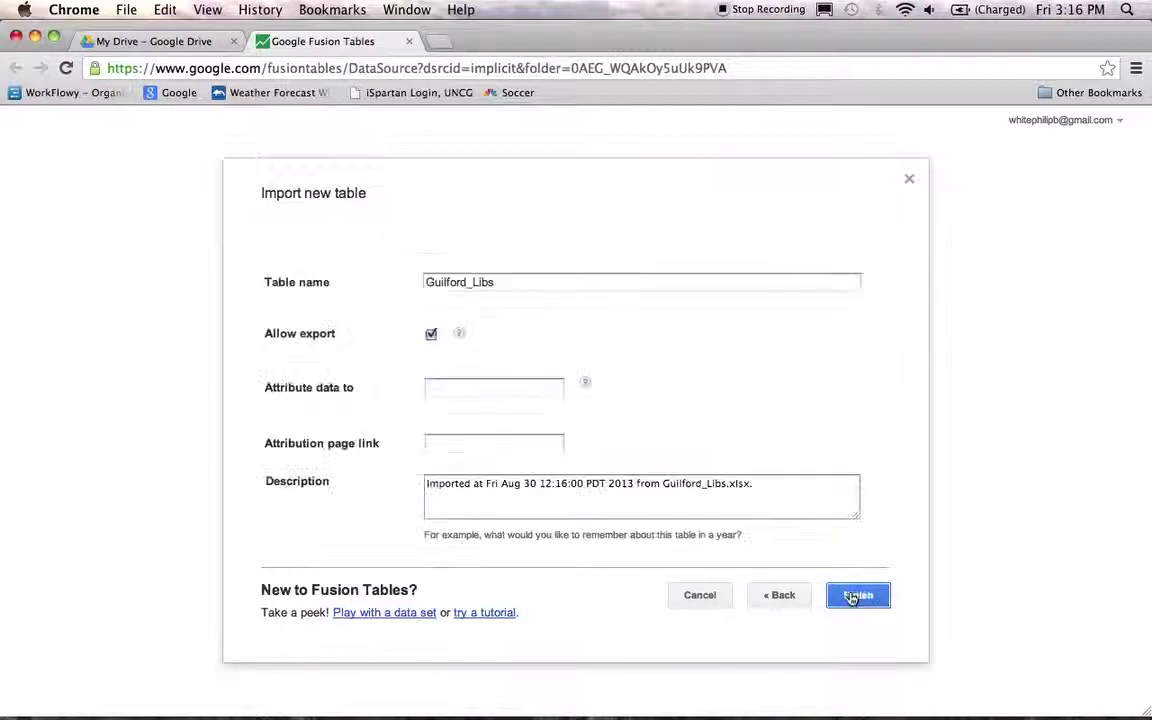
{"action": "left_click", "coordinate": [851, 597]}
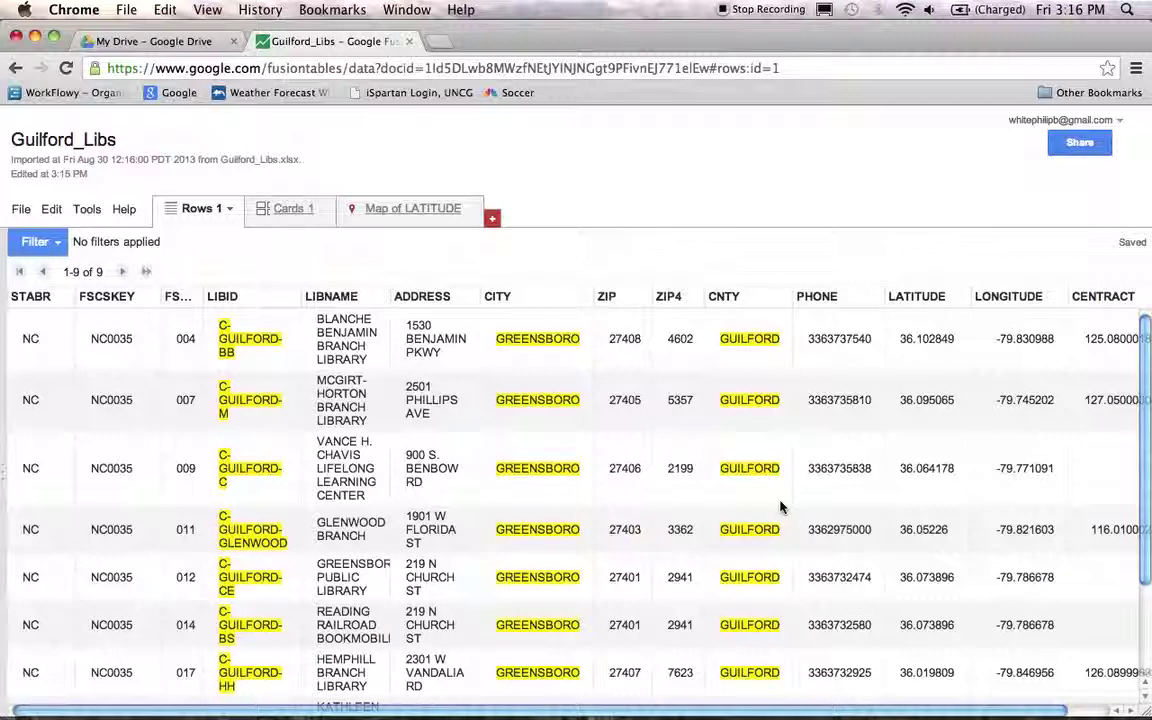
- Display the library records on the map of LATITUDE, with the Greensboro and High Point markers in view
{"action": "left_click_drag", "start_coordinate": [719, 714], "coordinate": [762, 715]}
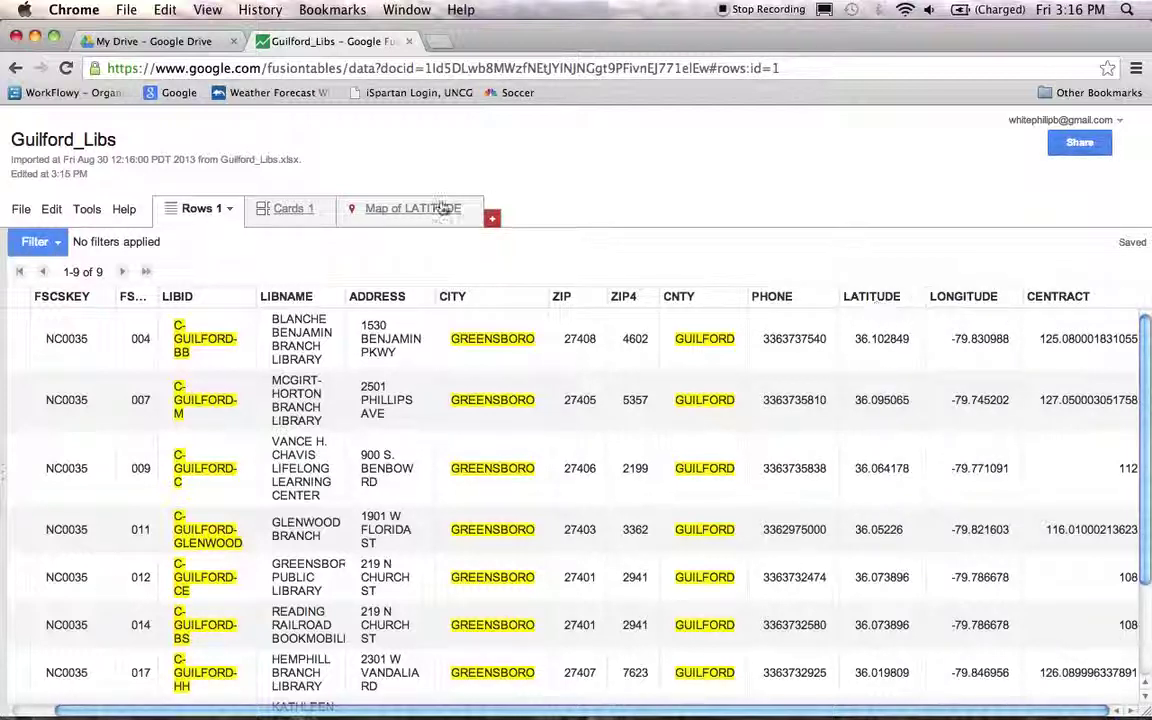
{"action": "left_click", "coordinate": [394, 211]}
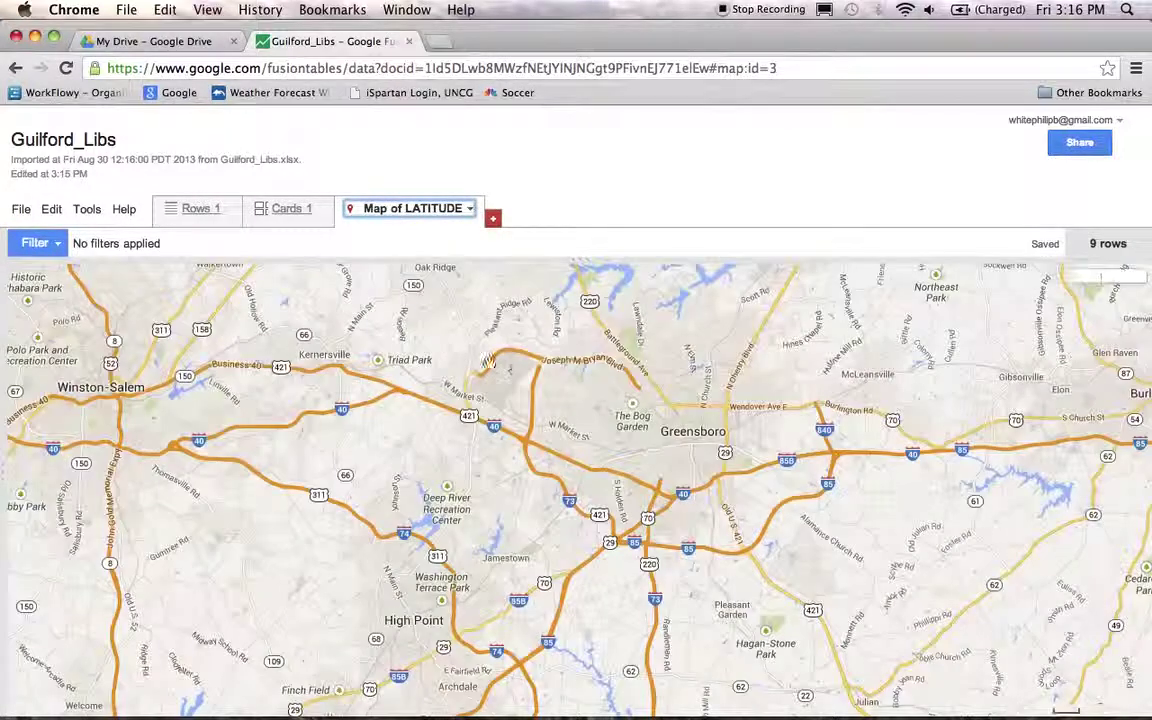
{"action": "left_click_drag", "start_coordinate": [503, 372], "coordinate": [402, 352]}
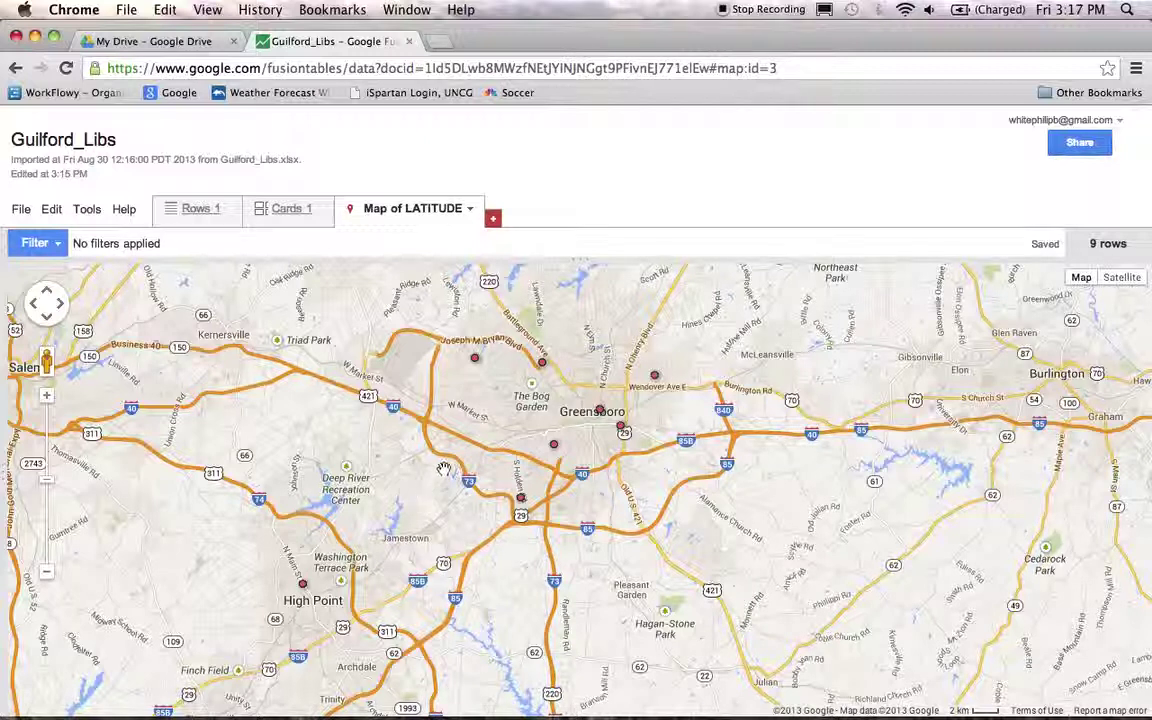
{"action": "left_click_drag", "start_coordinate": [490, 425], "coordinate": [465, 472]}
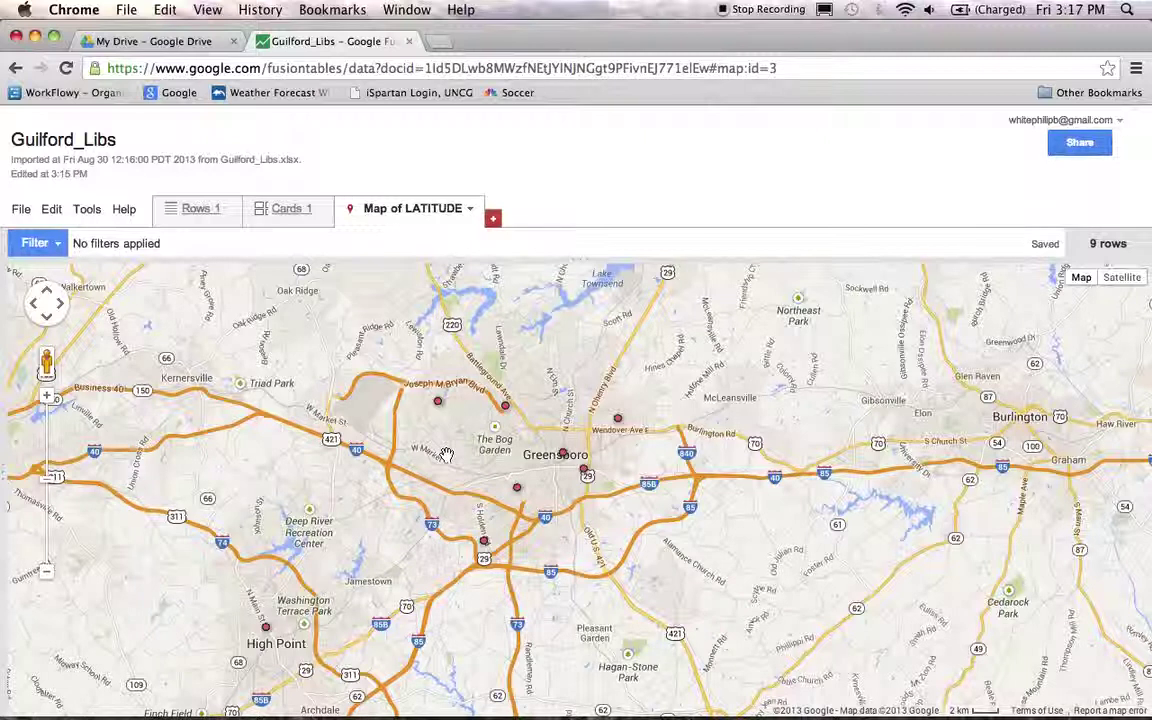
{"action": "left_click_drag", "start_coordinate": [461, 456], "coordinate": [493, 449]}
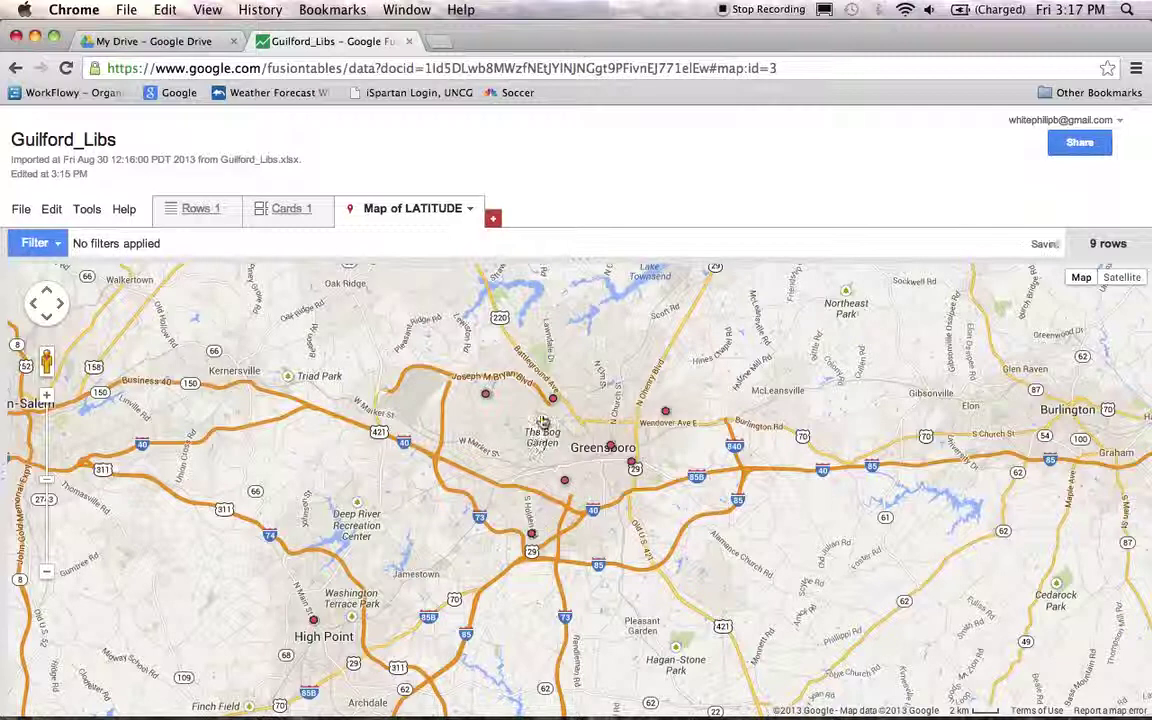
- Inspect the info window of the library marker on Benjamin Pkwy near Westmoreland Dr, and close it
{"action": "scroll", "coordinate": [552, 403], "scroll_direction": "up", "scroll_amount": 1}
{"action": "scroll", "coordinate": [552, 403], "scroll_direction": "up", "scroll_amount": 2}
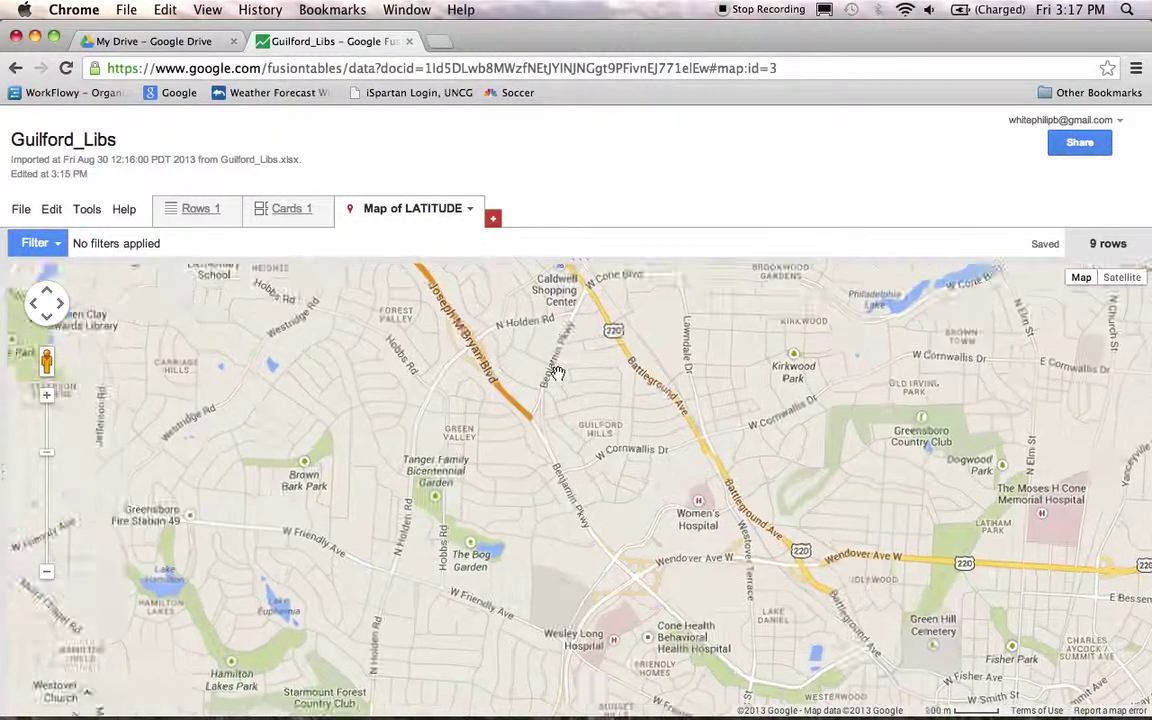
{"action": "scroll", "coordinate": [555, 372], "scroll_direction": "up", "scroll_amount": 2}
{"action": "left_click_drag", "start_coordinate": [558, 373], "coordinate": [569, 443]}
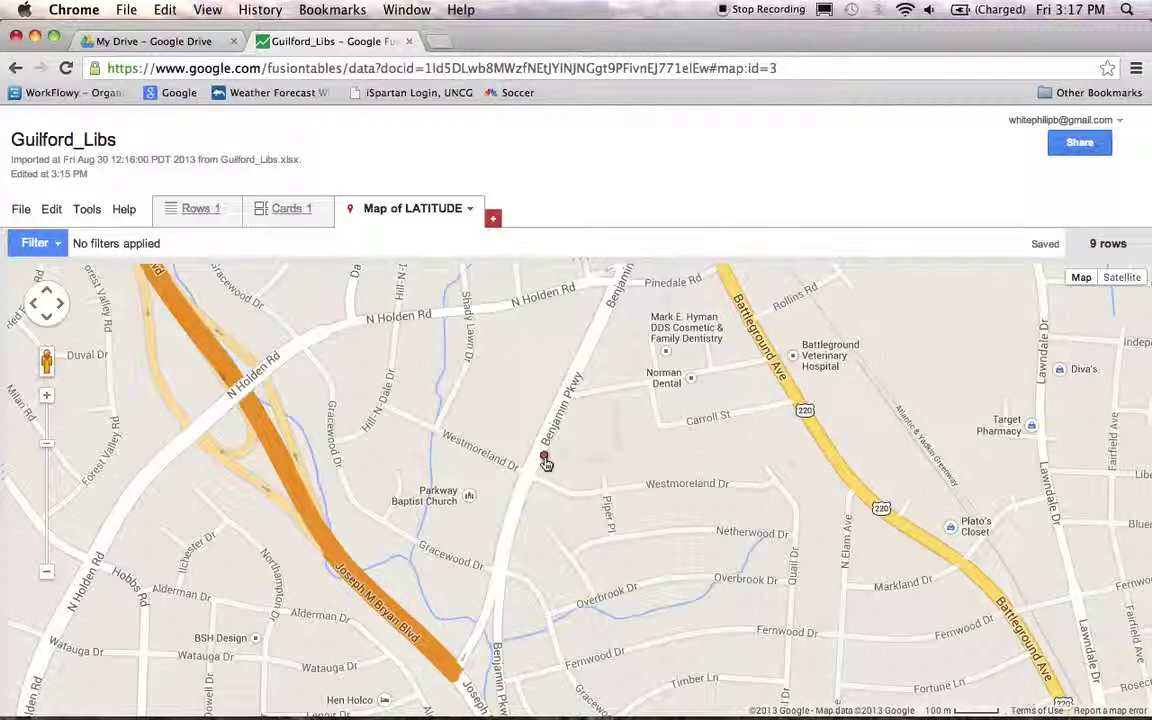
{"action": "left_click", "coordinate": [545, 460]}
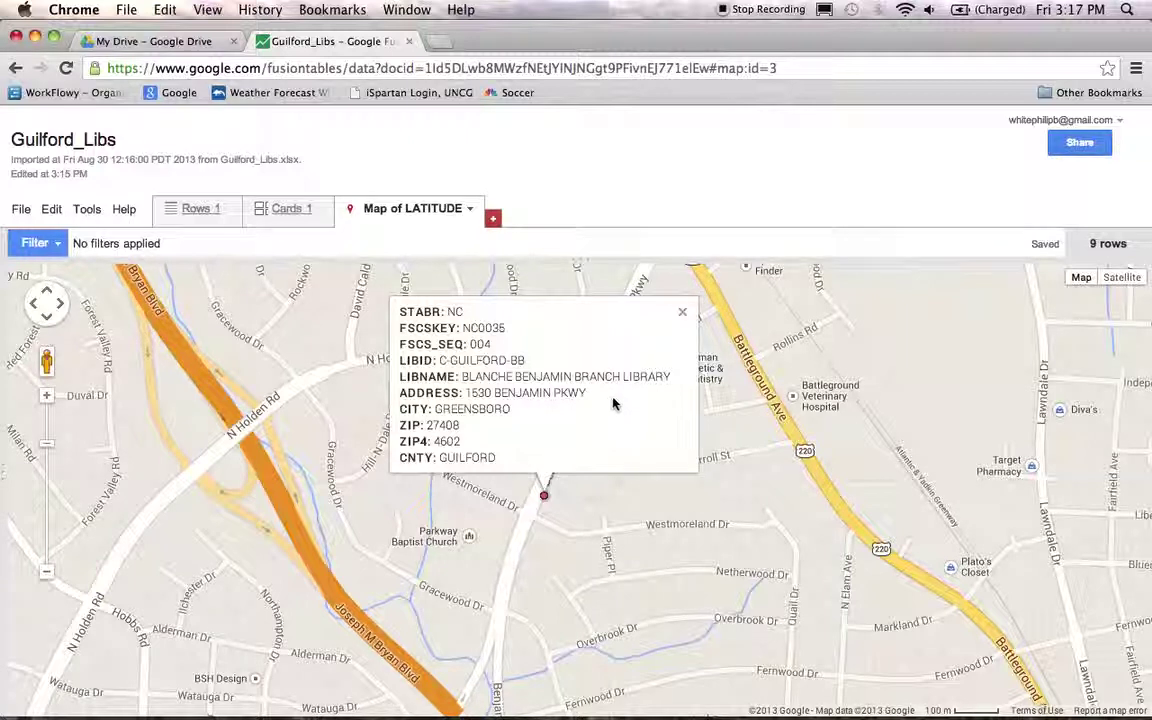
{"action": "left_click", "coordinate": [682, 318]}
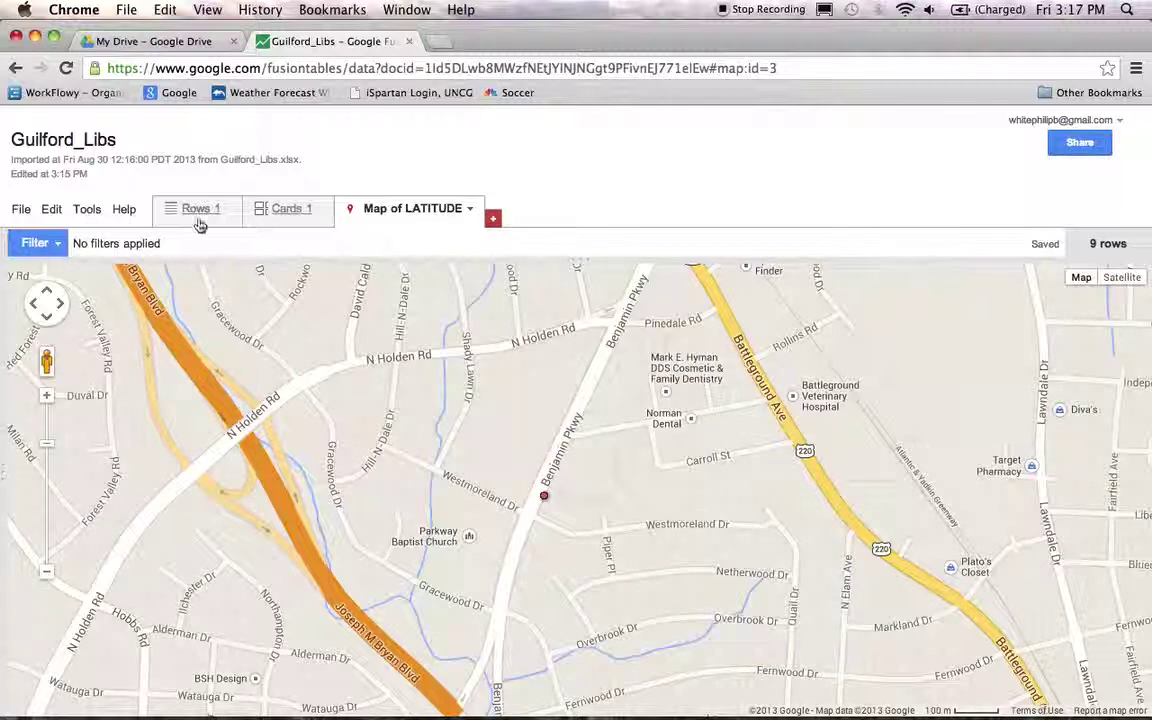
- Remove STABR, FSCSKEY, FSCS_SEQ, LIBID and ZIP4 from the map's info window layout, add PHONE, and save
{"action": "left_click", "coordinate": [87, 210]}
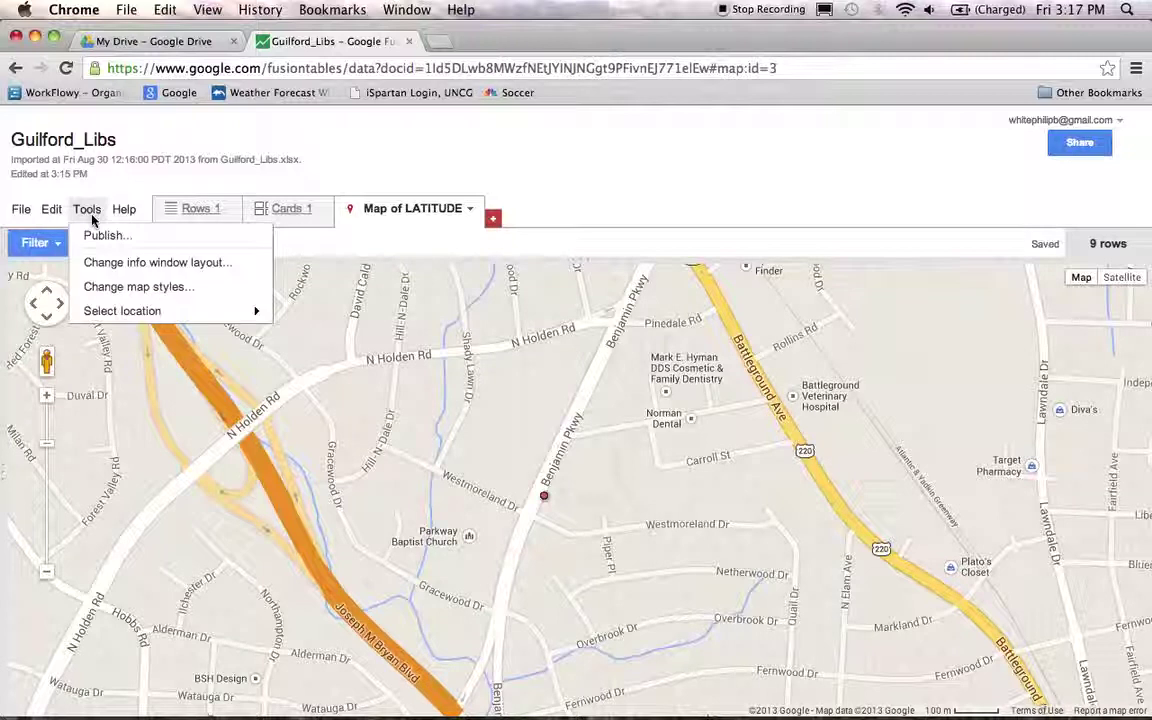
{"action": "left_click", "coordinate": [187, 264]}
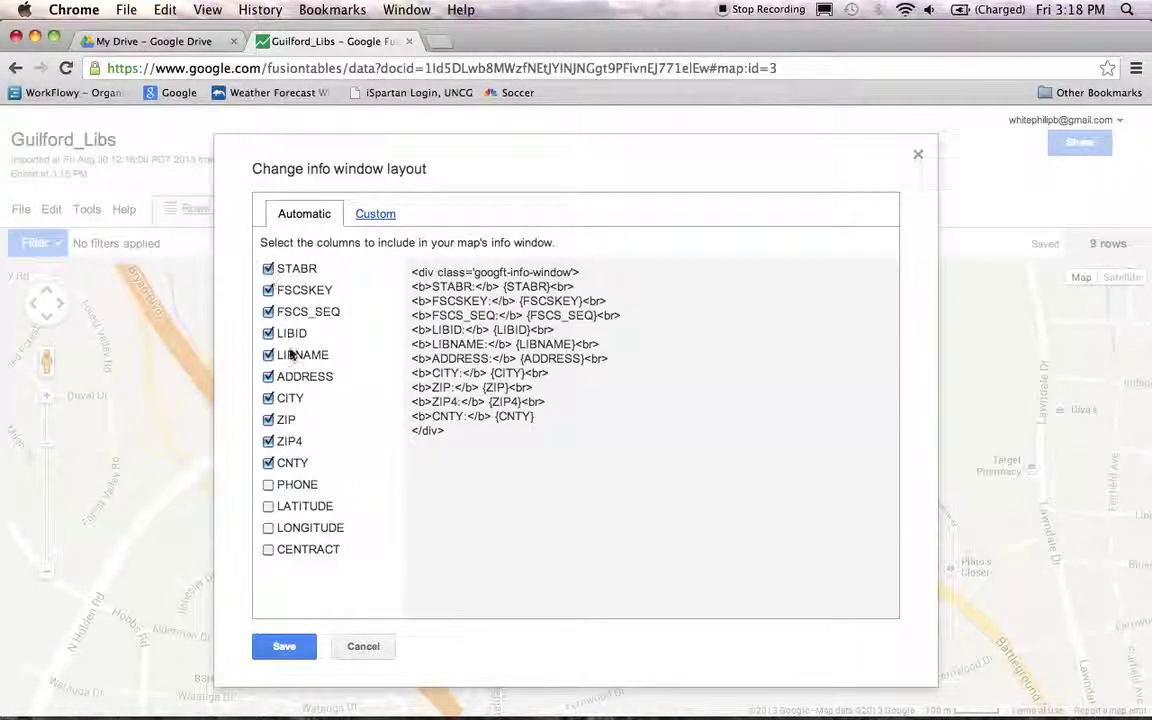
{"action": "left_click", "coordinate": [268, 269]}
{"action": "left_click", "coordinate": [268, 290]}
{"action": "left_click", "coordinate": [268, 312]}
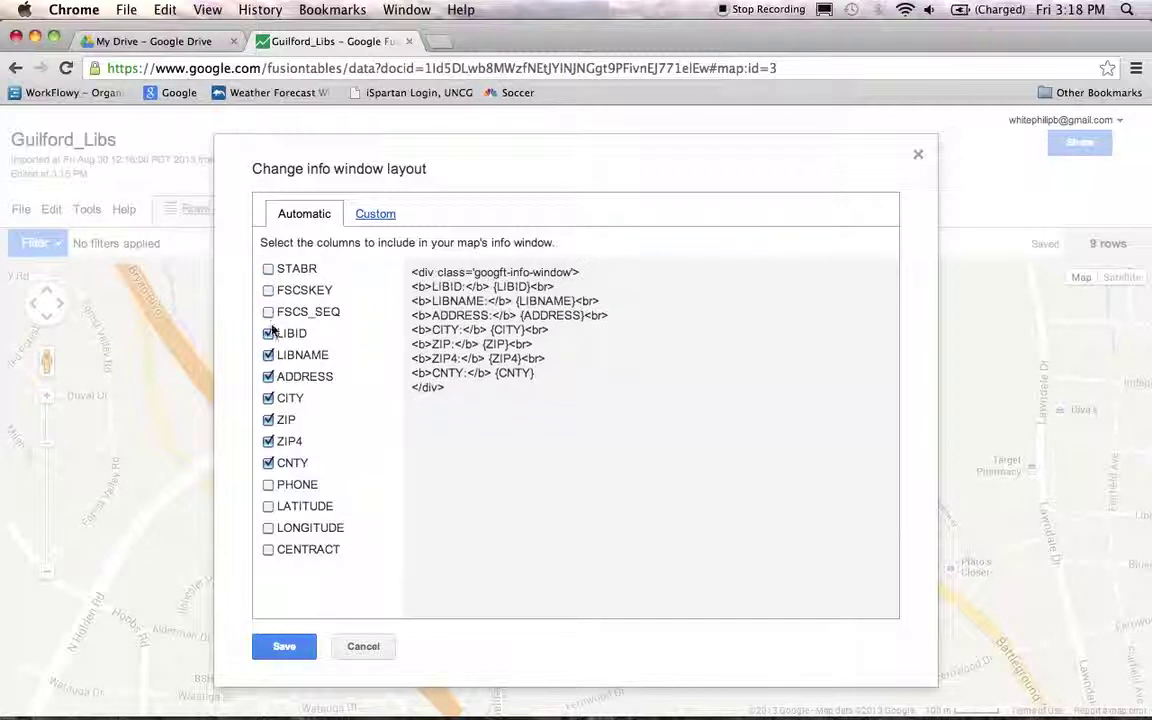
{"action": "left_click", "coordinate": [268, 333]}
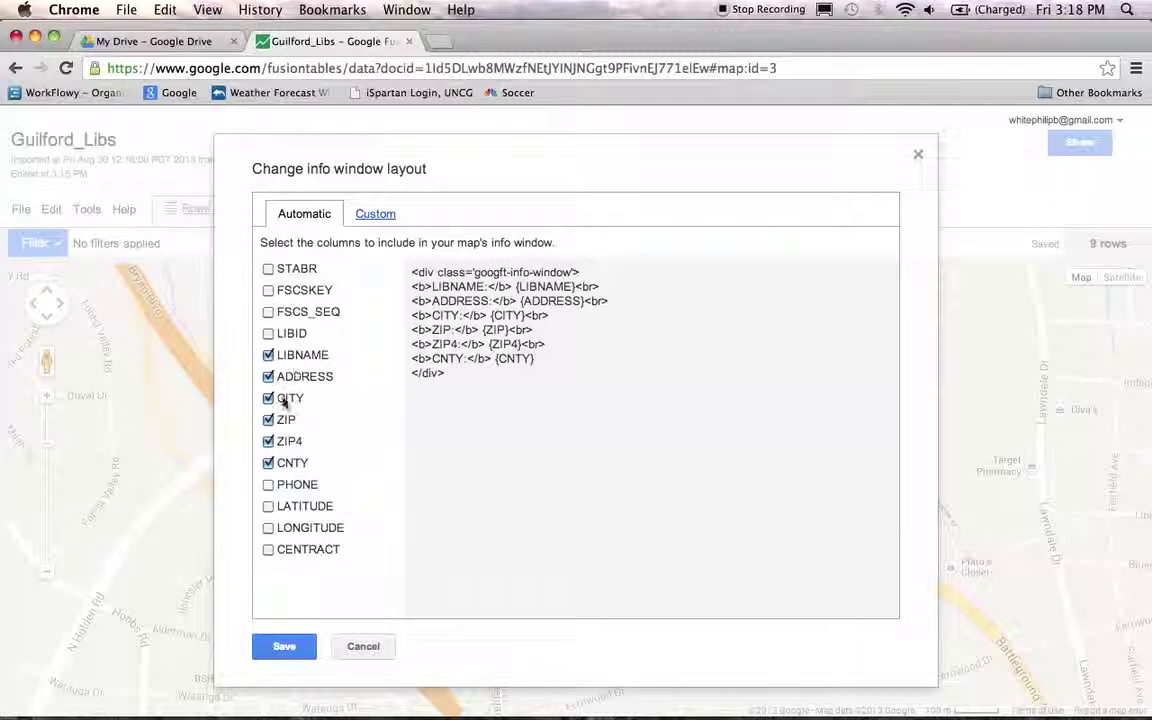
{"action": "left_click", "coordinate": [268, 441]}
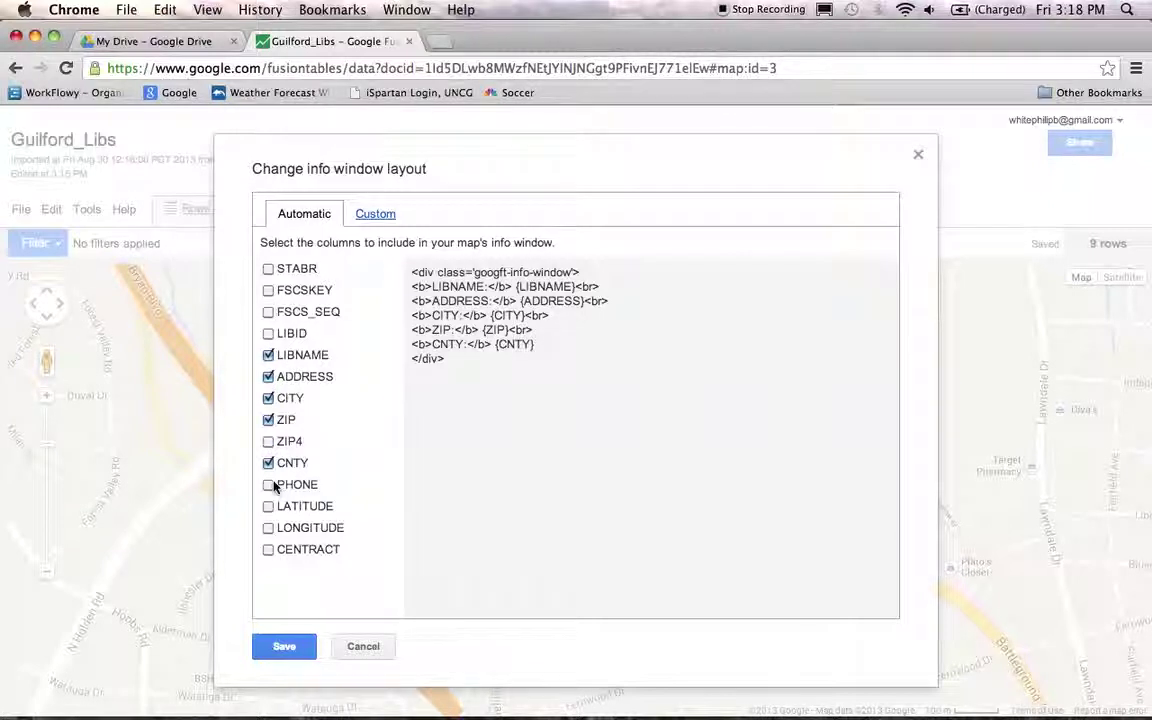
{"action": "left_click", "coordinate": [268, 485]}
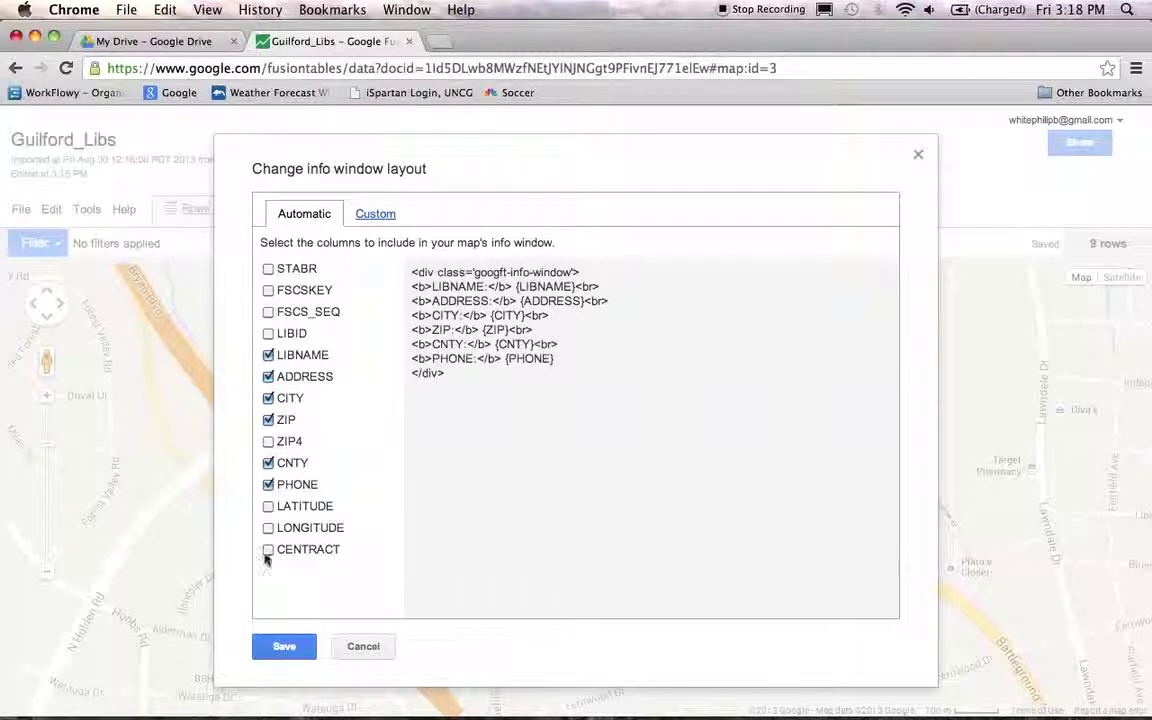
{"action": "left_click", "coordinate": [286, 650]}
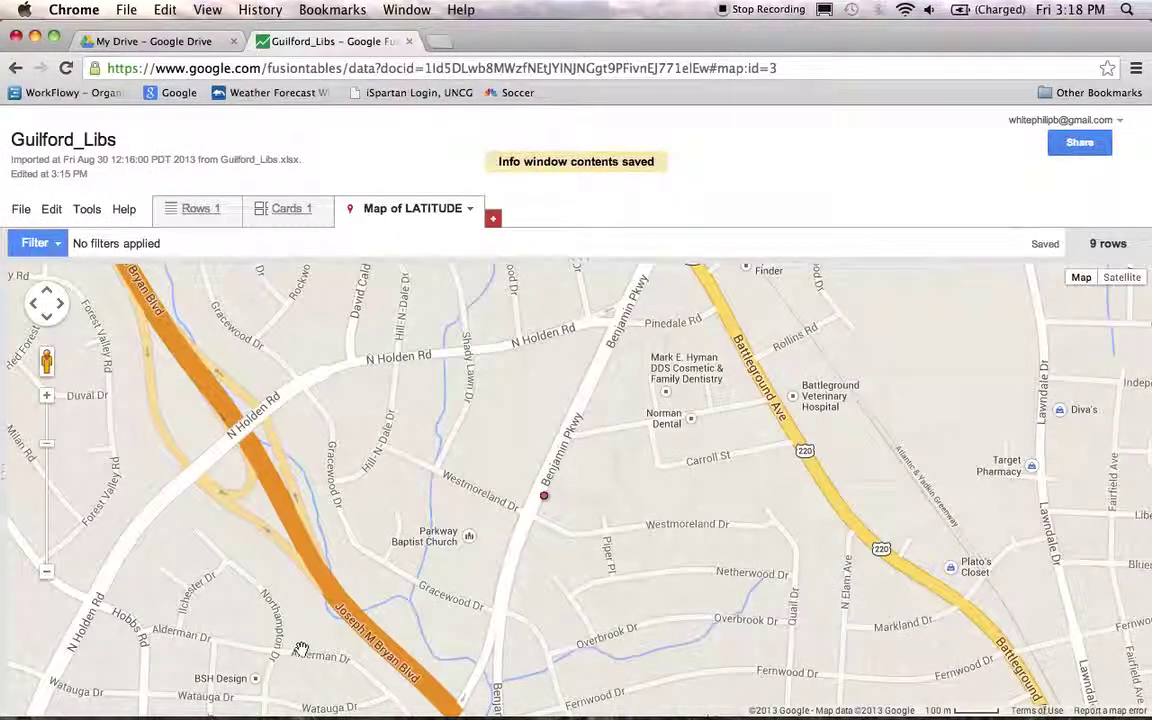
- Check the revised info window on the Benjamin Pkwy library marker and return to the overview of all library locations
{"action": "left_click", "coordinate": [545, 499]}
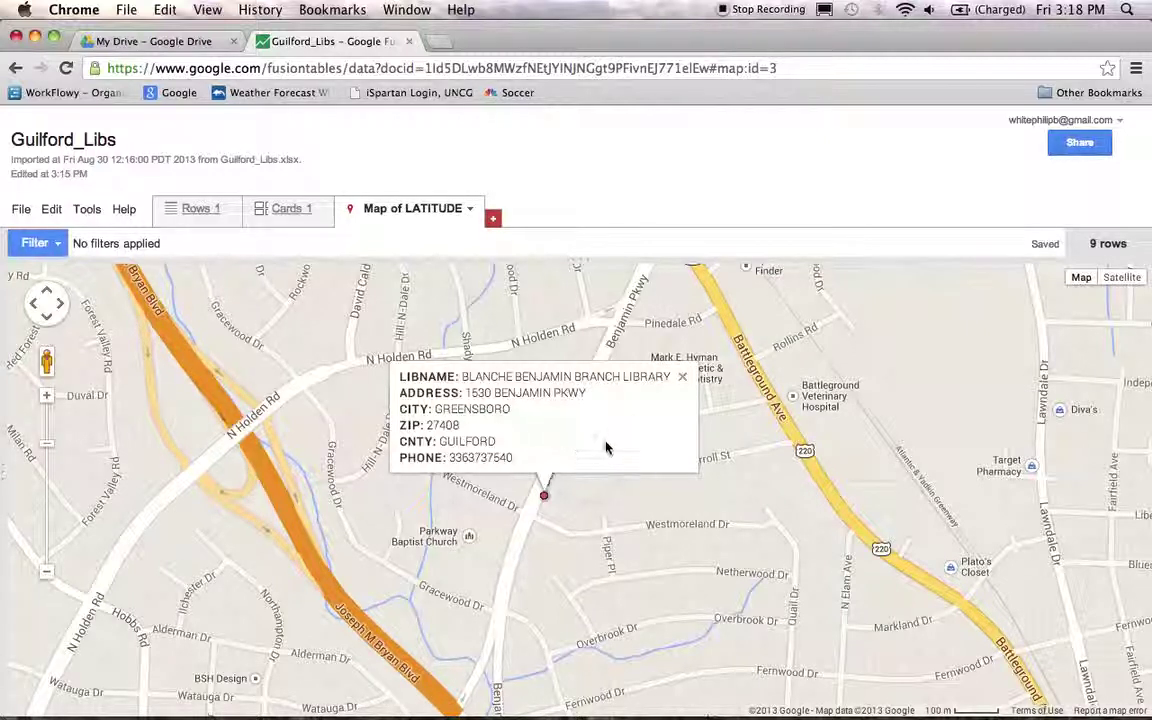
{"action": "left_click", "coordinate": [681, 381]}
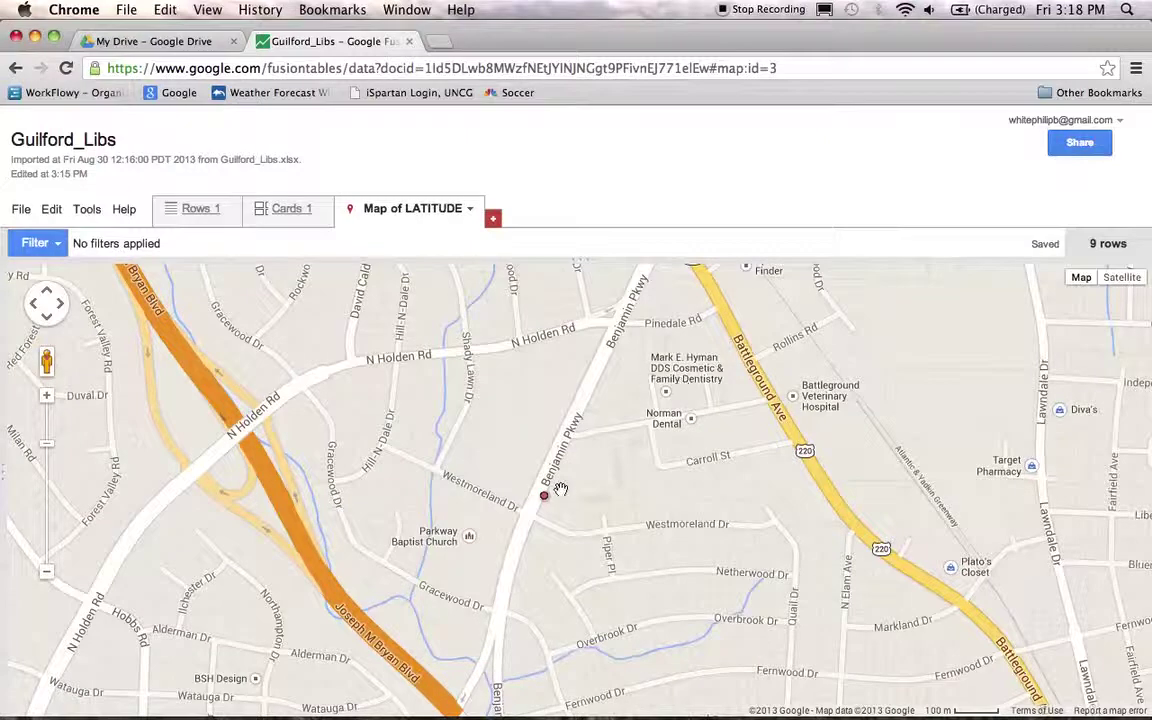
{"action": "scroll", "coordinate": [558, 489], "scroll_direction": "down", "scroll_amount": 5}
{"action": "left_click_drag", "start_coordinate": [700, 640], "coordinate": [577, 406]}
{"action": "scroll", "coordinate": [621, 497], "scroll_direction": "down", "scroll_amount": 1}
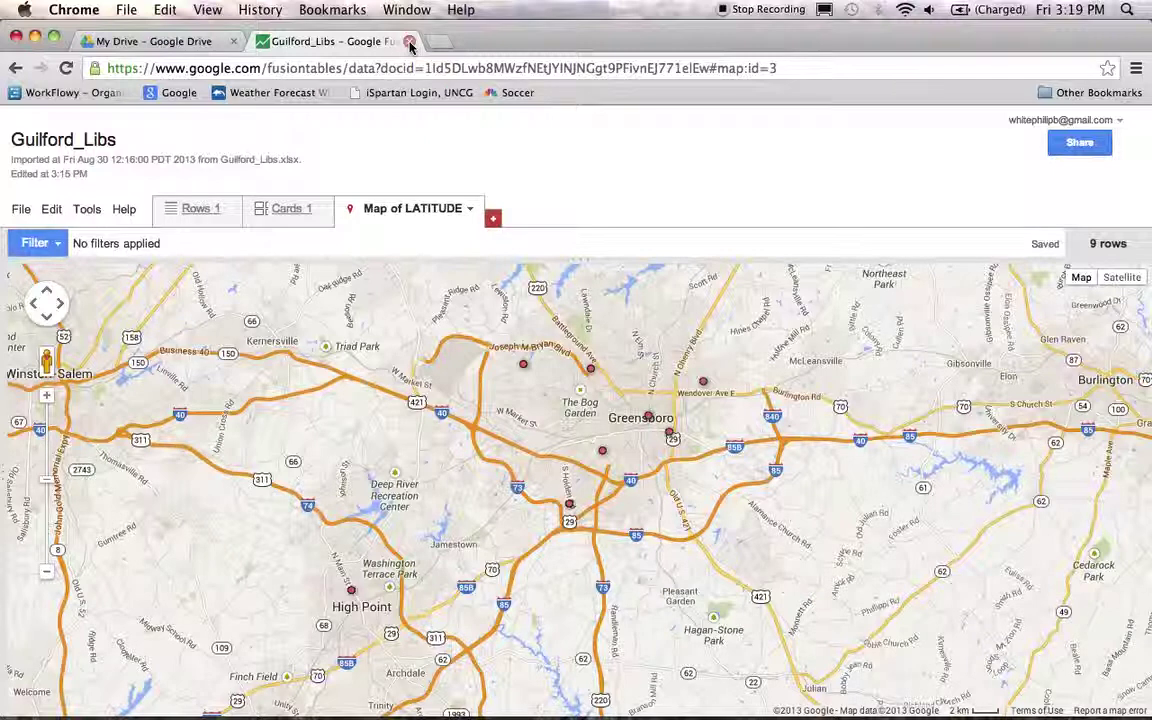
- Close the Guilford_Libs table and import Guilford_MeanInc_tracts.xlsx as a new Fusion Table with column names in row 1
{"action": "left_click", "coordinate": [409, 43]}
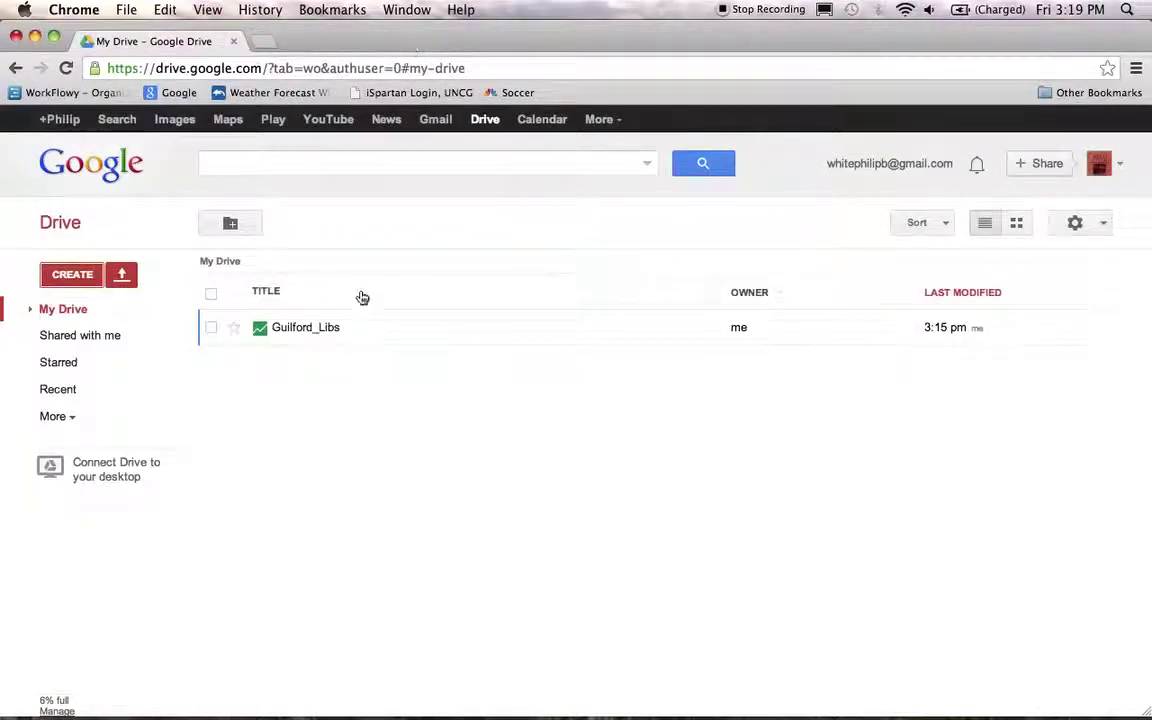
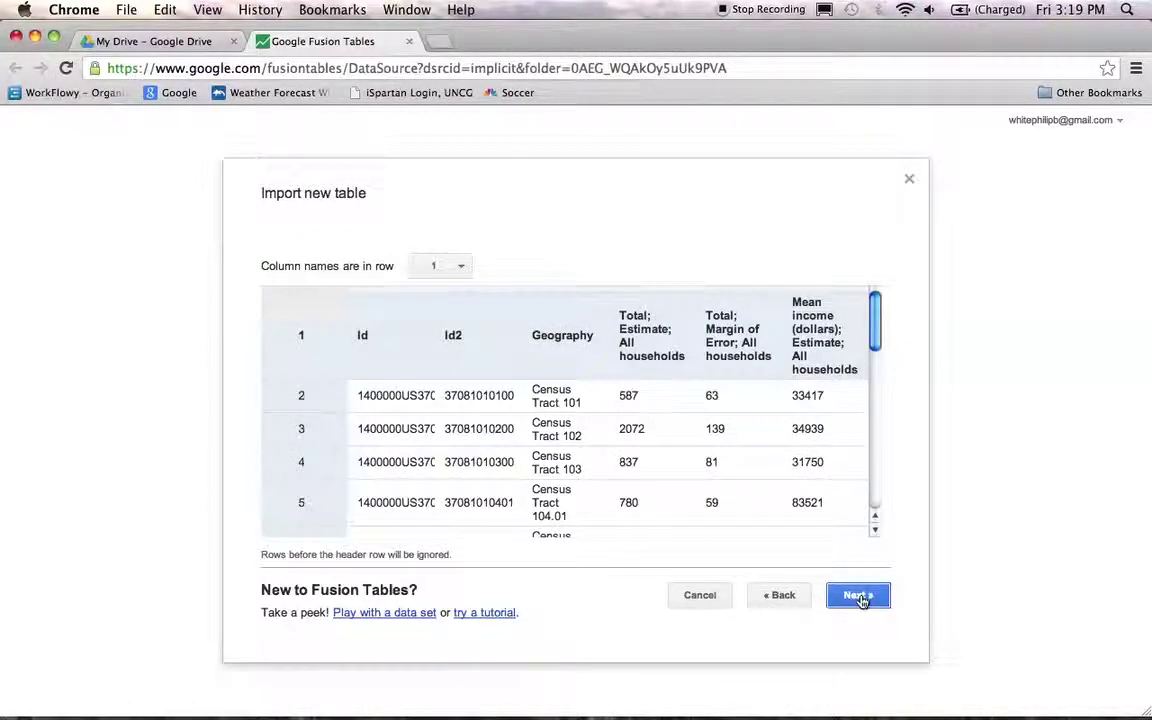
{"action": "left_click", "coordinate": [860, 597]}
{"action": "left_click", "coordinate": [860, 598]}
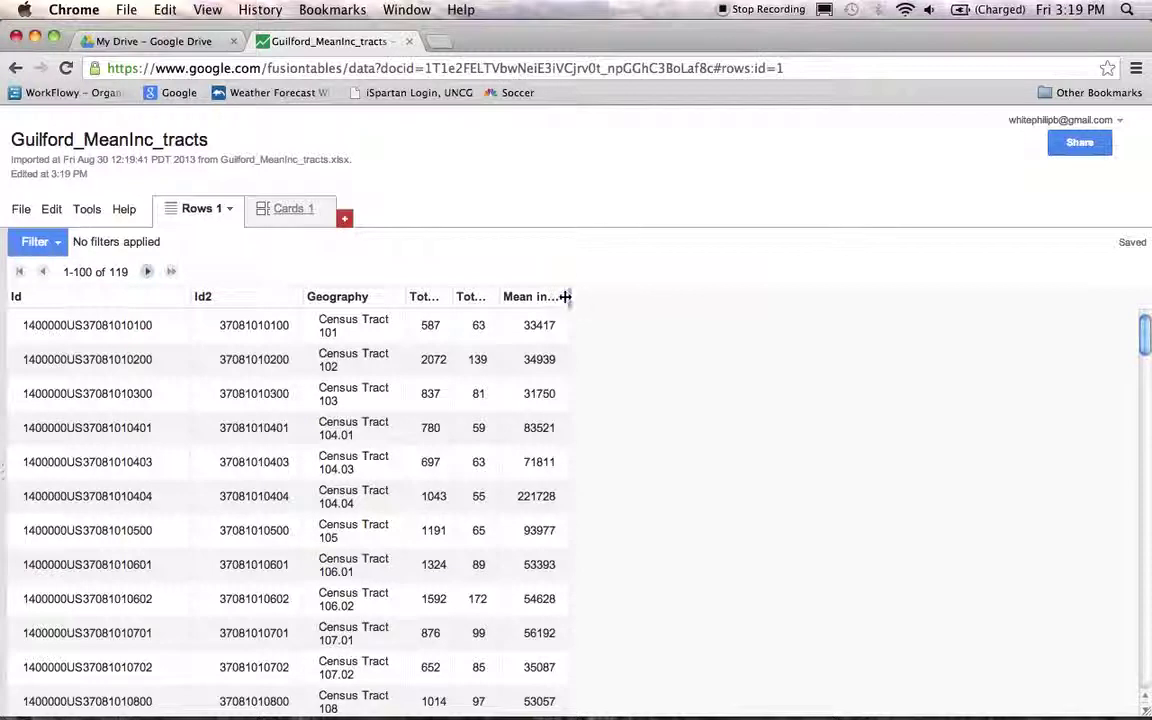
- Widen the mean income column to show its heading and slightly widen the Geography column
{"action": "left_click_drag", "start_coordinate": [566, 296], "coordinate": [736, 311]}
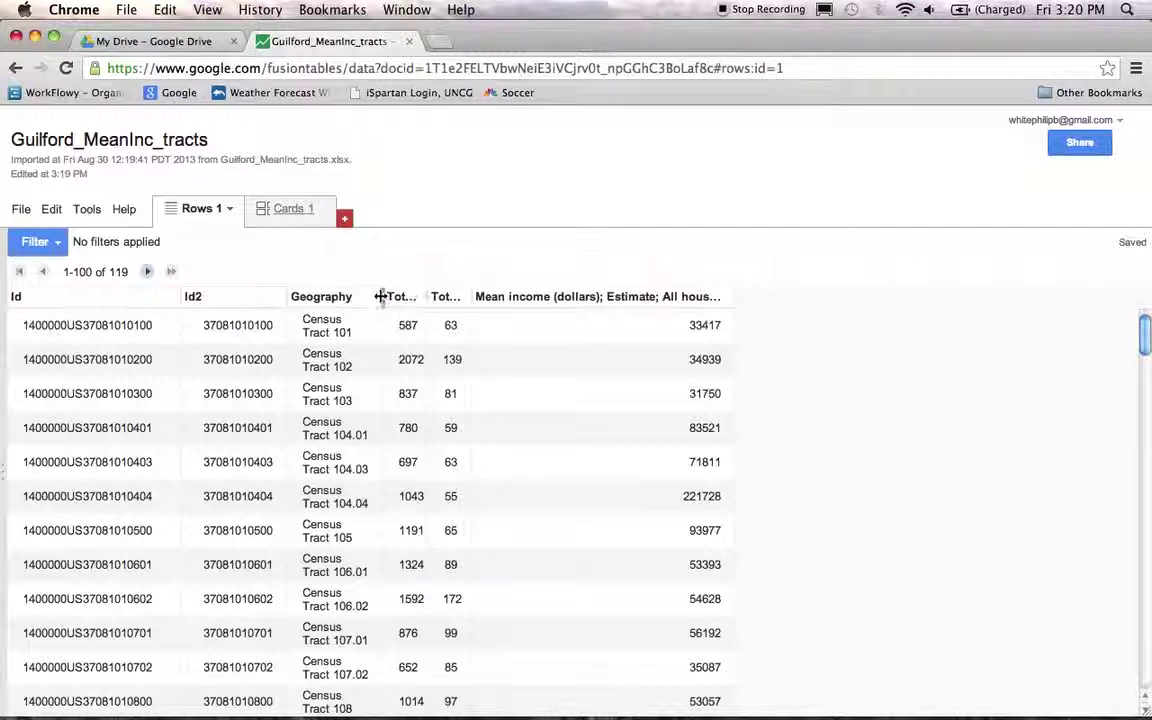
{"action": "left_click_drag", "start_coordinate": [392, 296], "coordinate": [404, 297]}
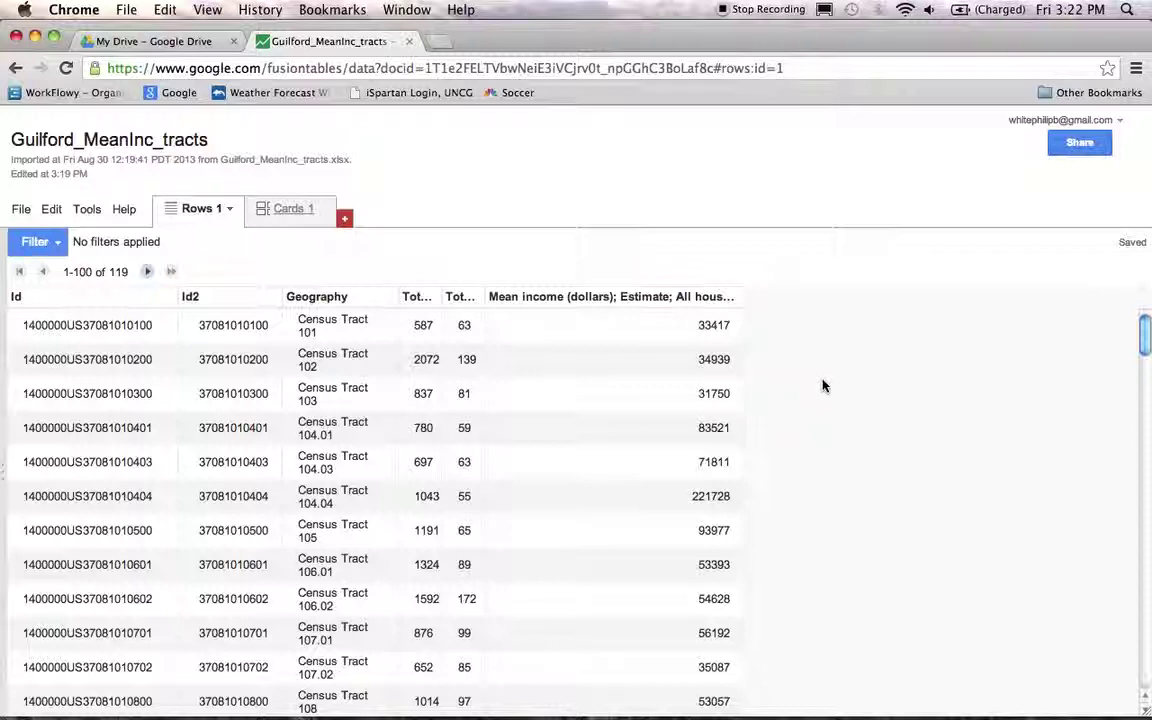
- Close the Guilford_MeanInc_tracts table and import Guilford_CensusTracts.kml as a new Fusion Table with column names in row 1
{"action": "left_click", "coordinate": [411, 42]}
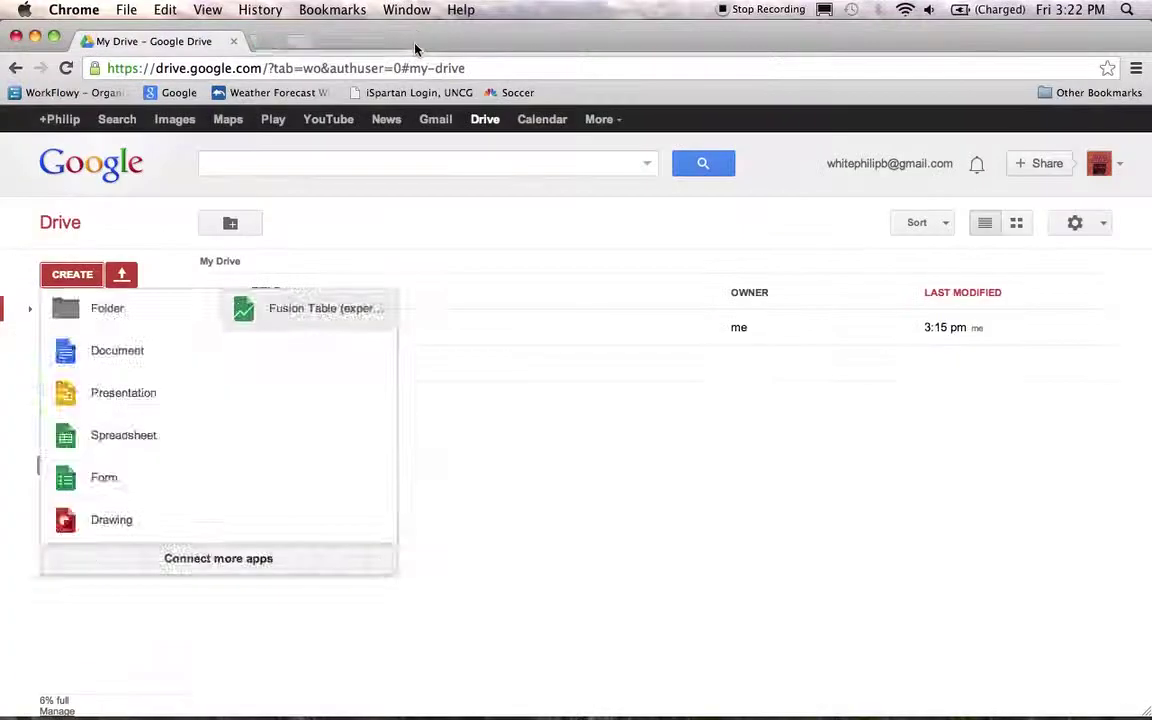
{"action": "left_click", "coordinate": [70, 281]}
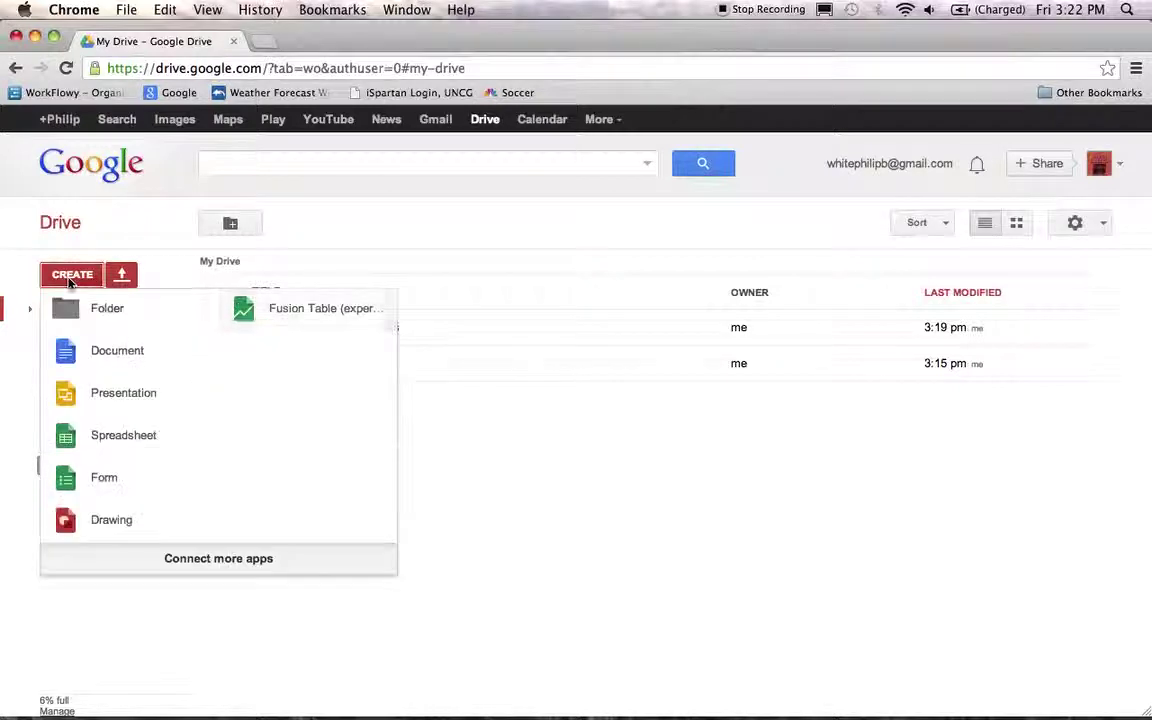
{"action": "left_click", "coordinate": [288, 321]}
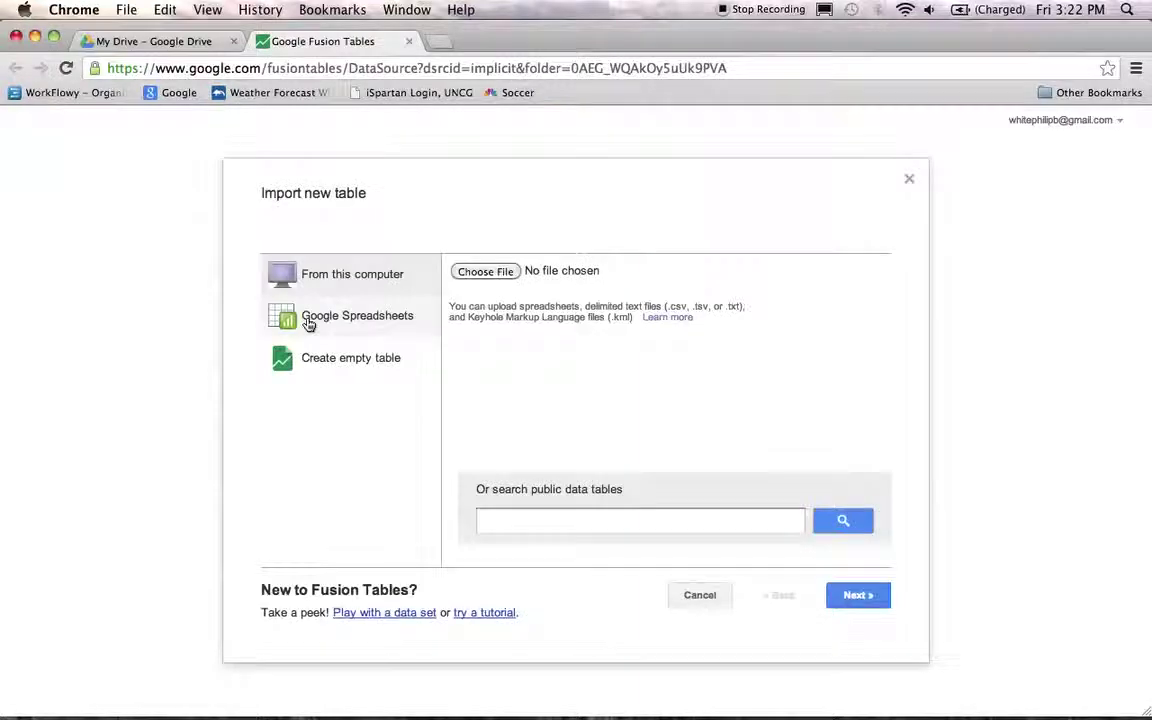
{"action": "left_click", "coordinate": [496, 275]}
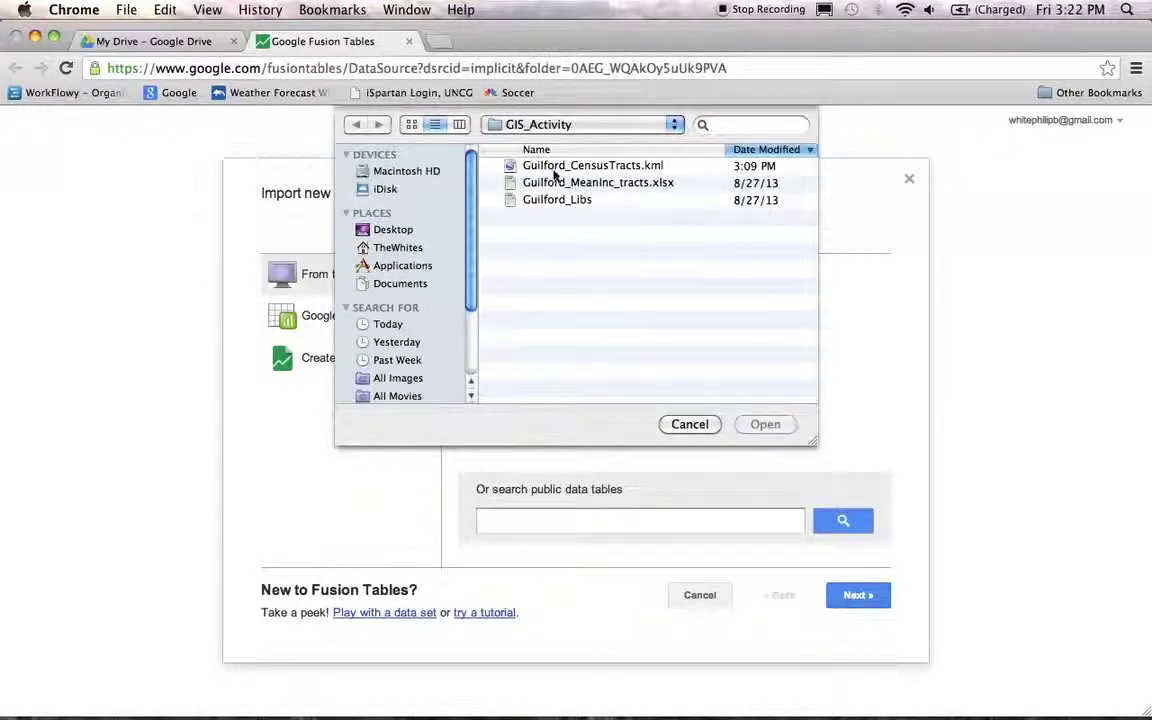
{"action": "left_click", "coordinate": [506, 165]}
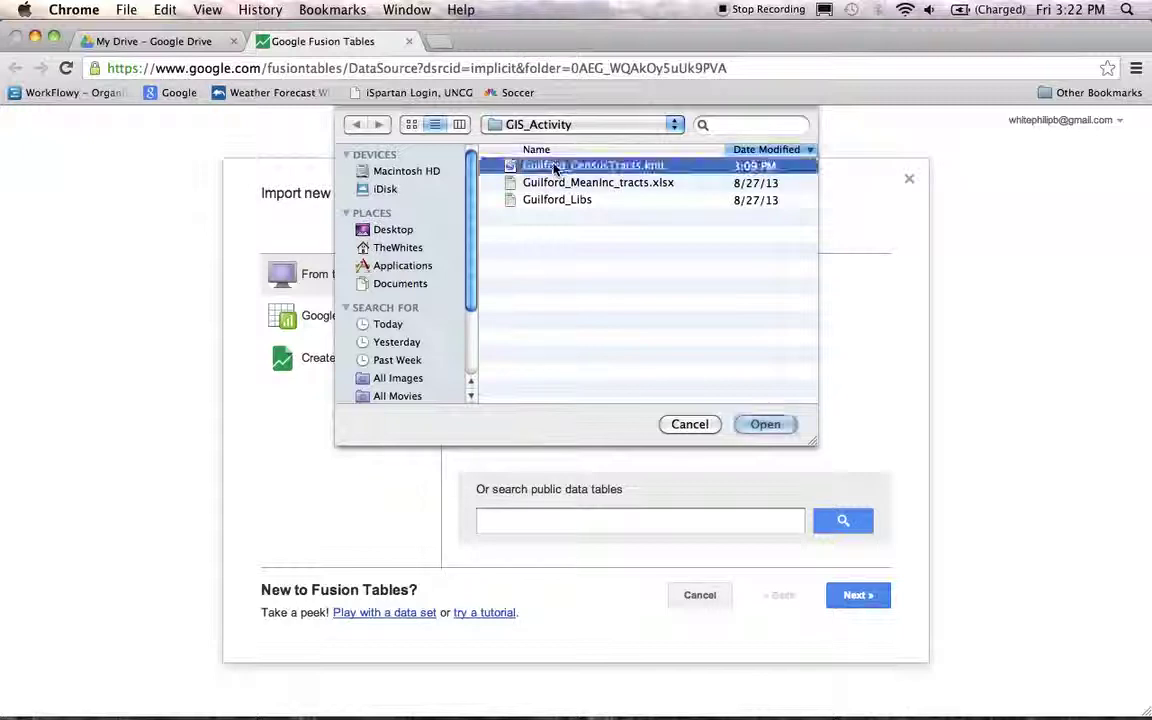
{"action": "left_click", "coordinate": [770, 426]}
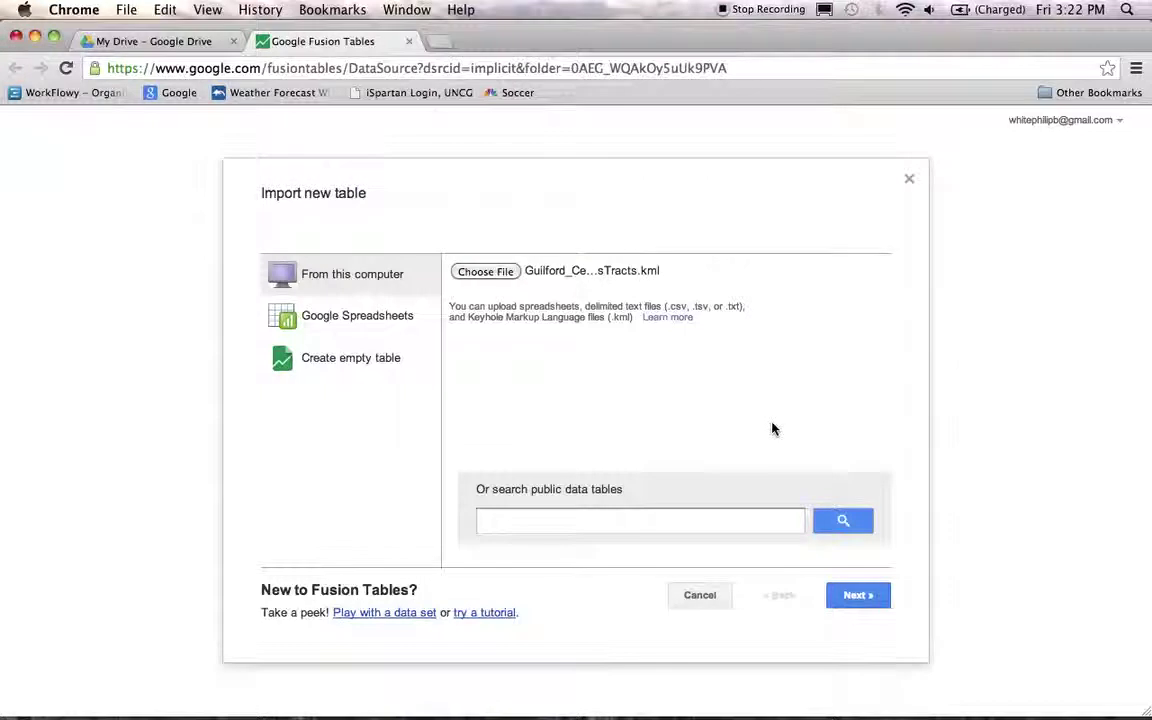
{"action": "left_click", "coordinate": [856, 598]}
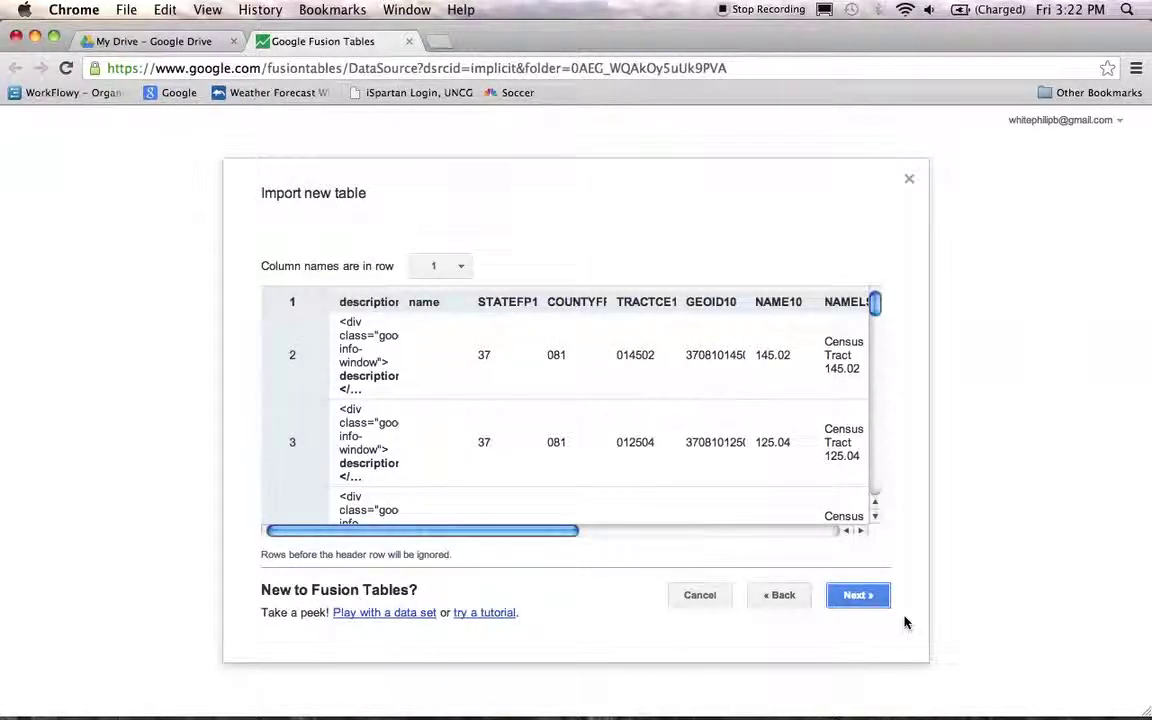
{"action": "left_click", "coordinate": [864, 597]}
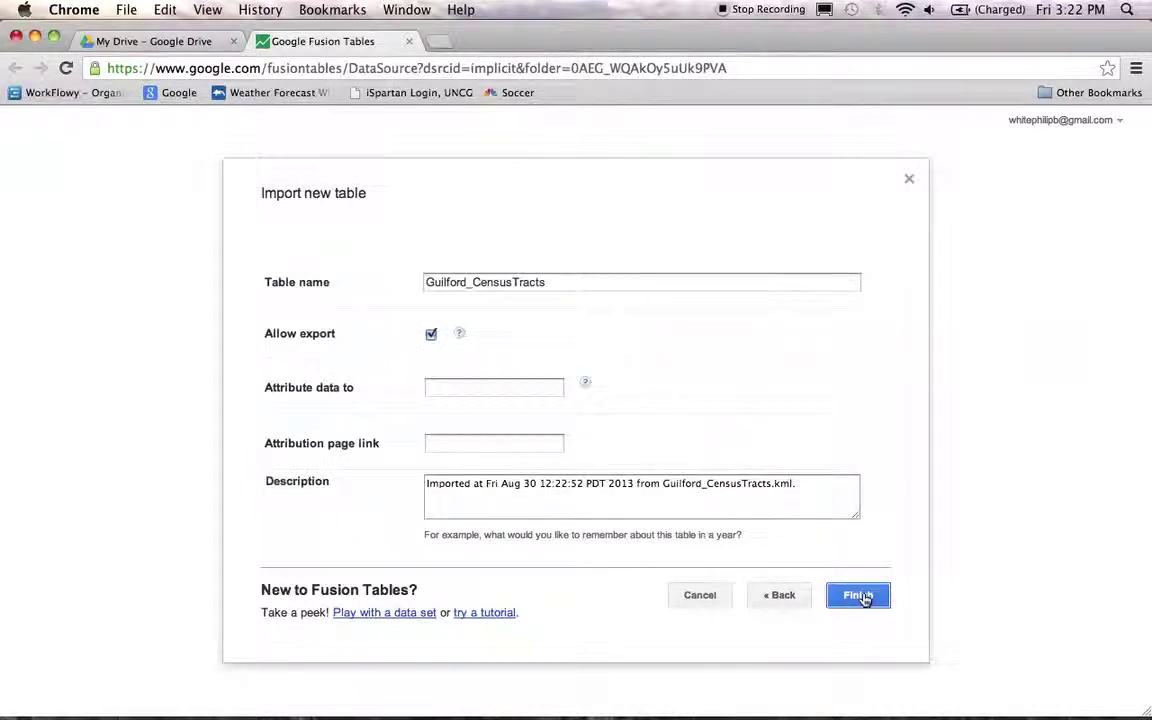
{"action": "left_click", "coordinate": [864, 597]}
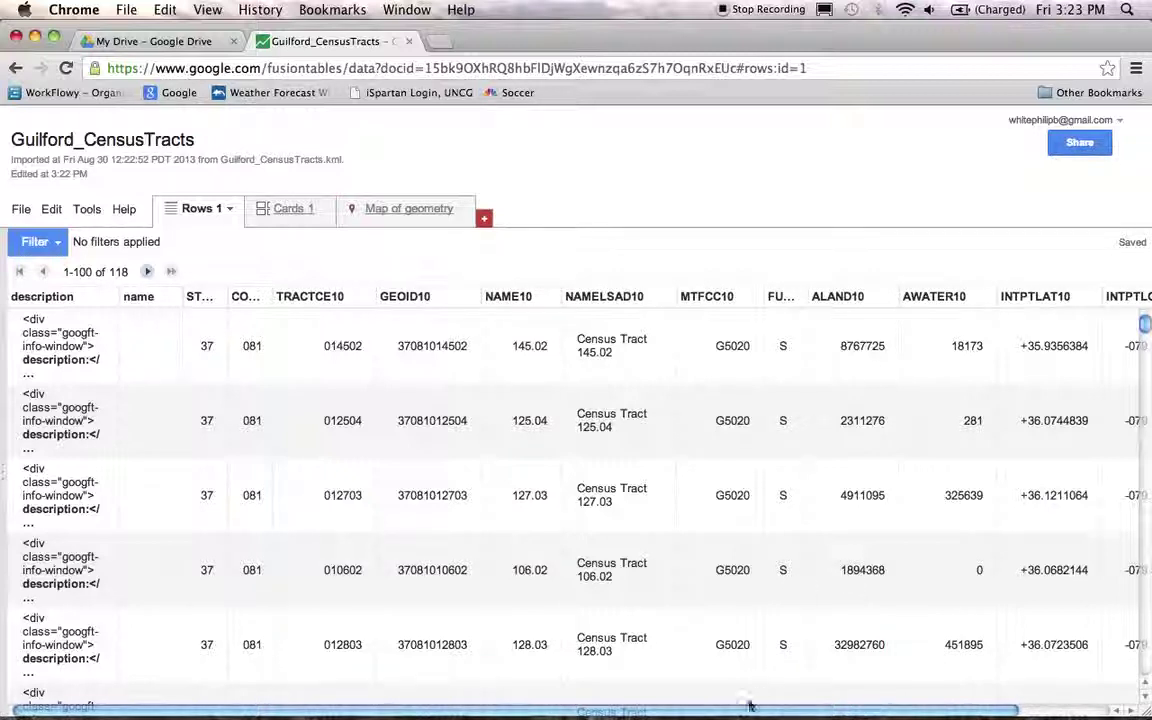
- Display the map of geometry, examine the unshaded area west of Greensboro up close, and return to the county overview
{"action": "left_click_drag", "start_coordinate": [736, 716], "coordinate": [667, 711]}
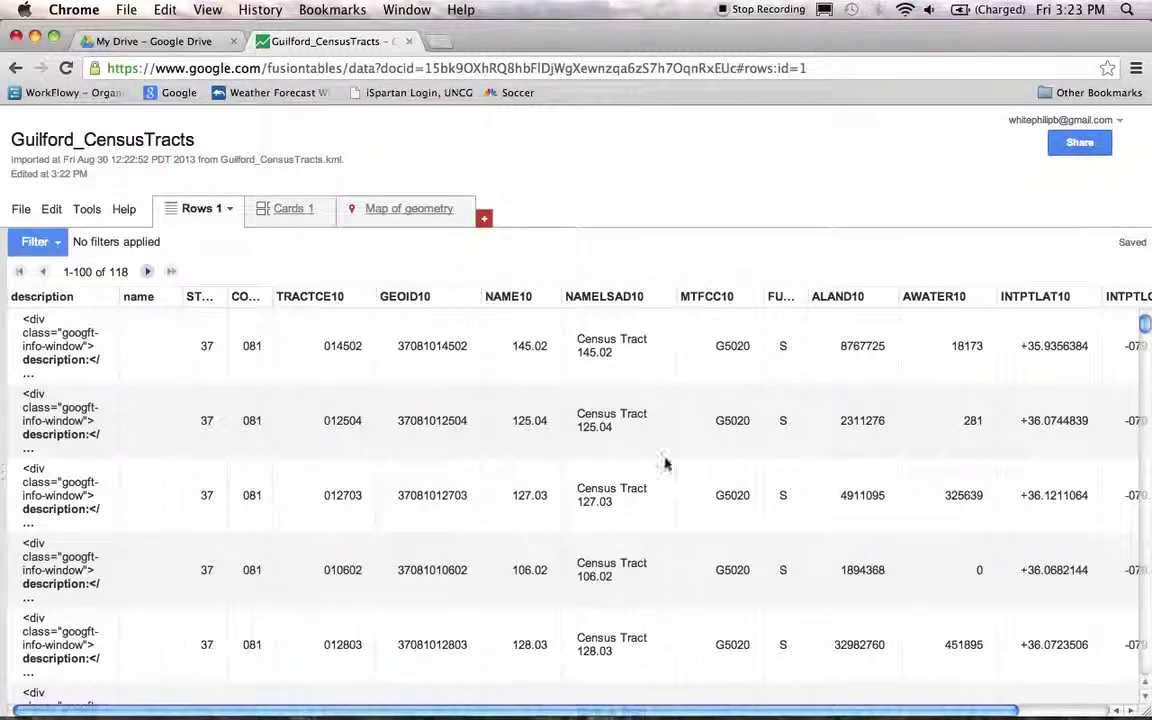
{"action": "left_click", "coordinate": [391, 213]}
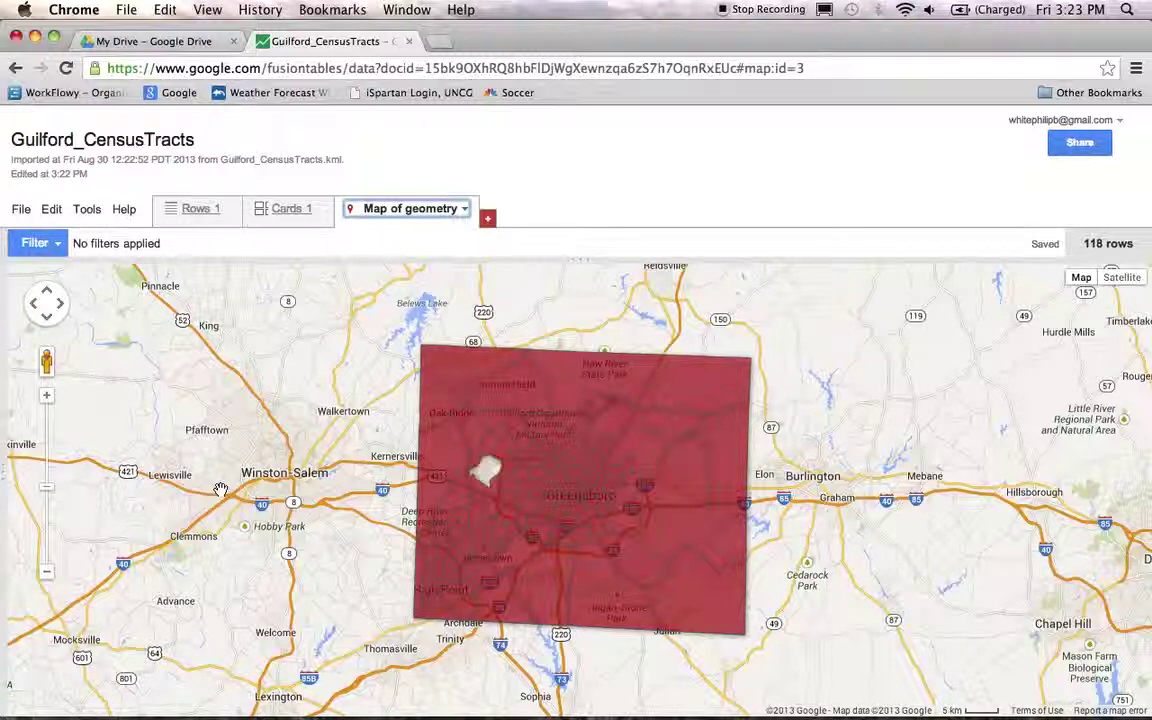
{"action": "double_click", "coordinate": [488, 515]}
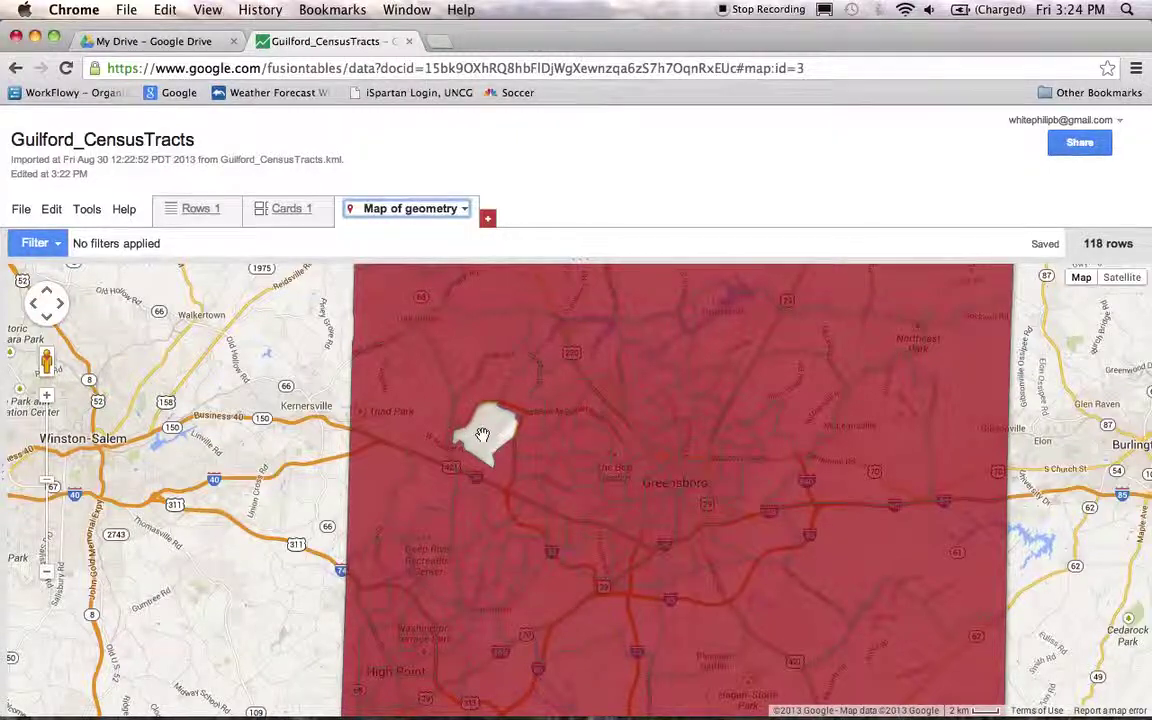
{"action": "left_click_drag", "start_coordinate": [478, 437], "coordinate": [485, 457]}
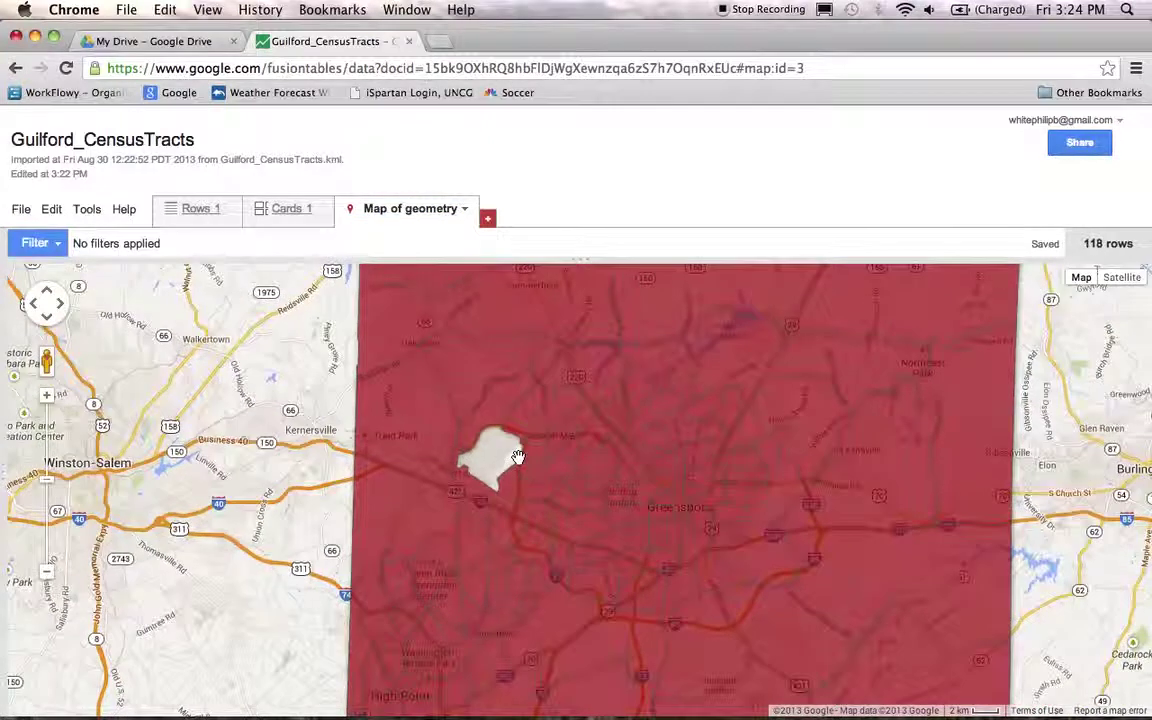
{"action": "scroll", "coordinate": [492, 459], "scroll_direction": "up", "scroll_amount": 2}
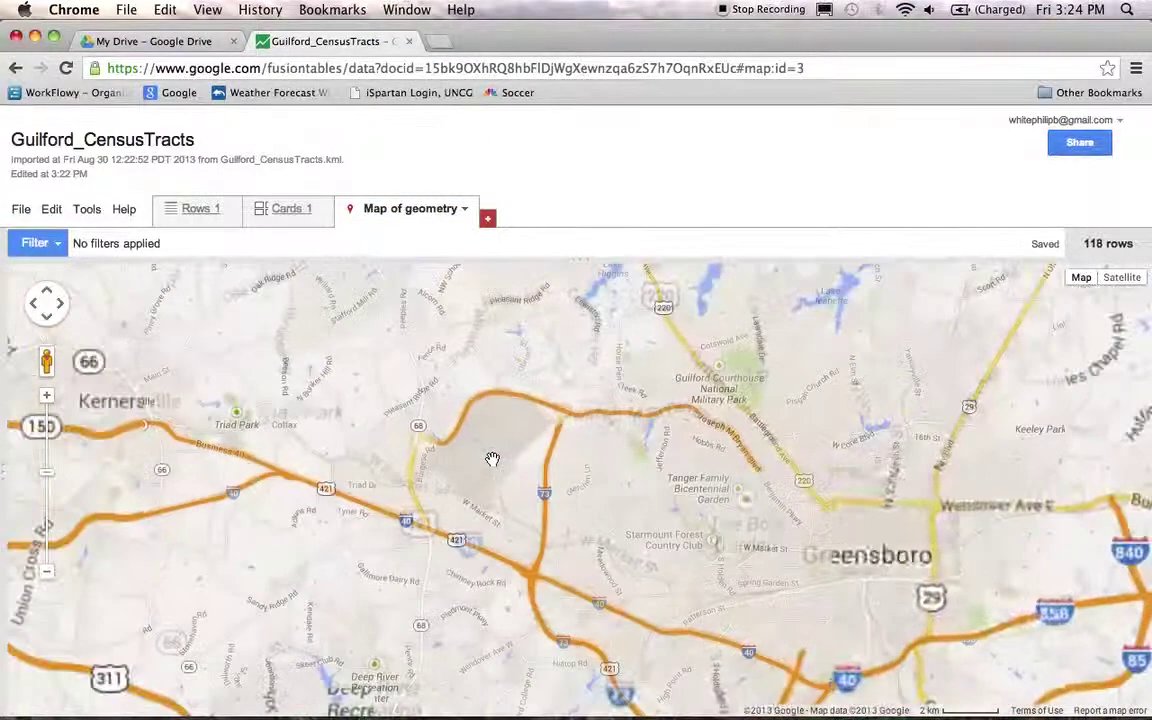
{"action": "scroll", "coordinate": [492, 459], "scroll_direction": "up", "scroll_amount": 1}
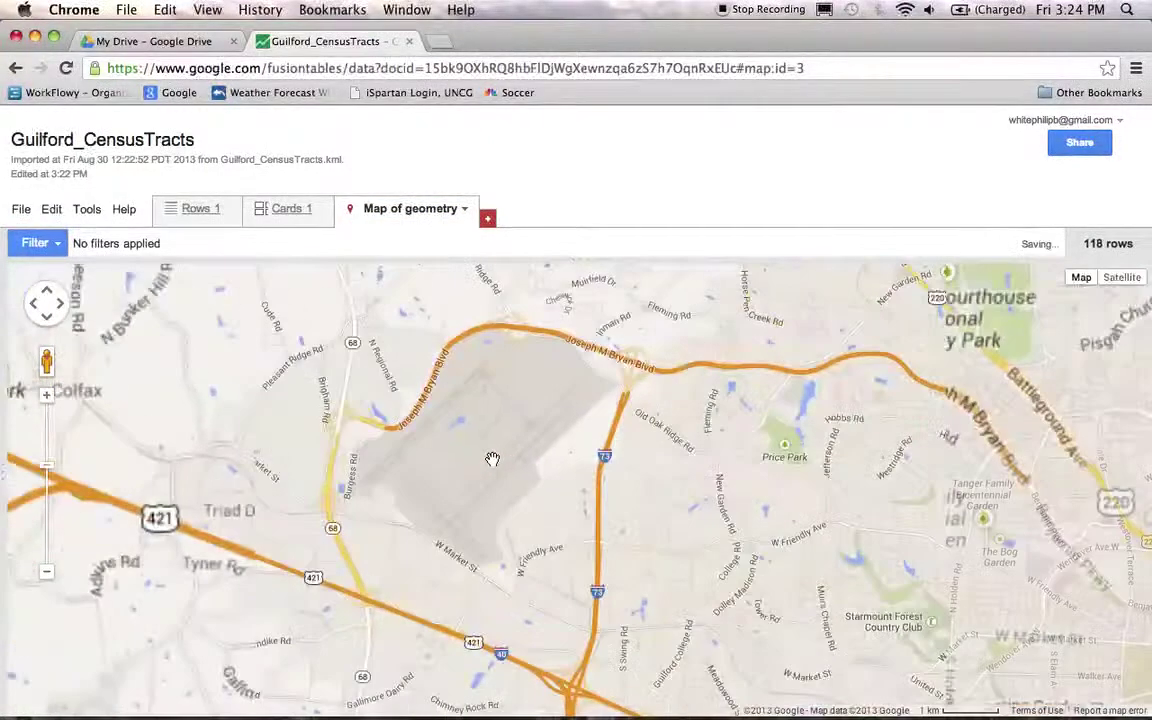
{"action": "left_click_drag", "start_coordinate": [488, 444], "coordinate": [512, 489]}
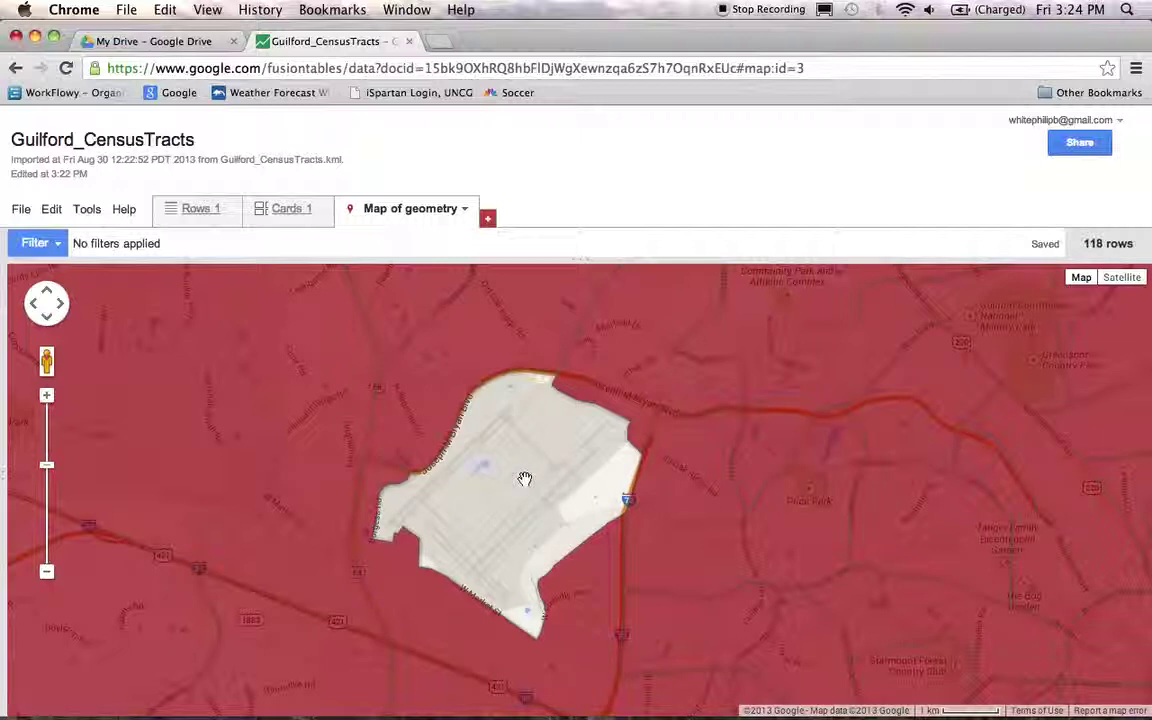
{"action": "scroll", "coordinate": [525, 476], "scroll_direction": "down", "scroll_amount": 4}
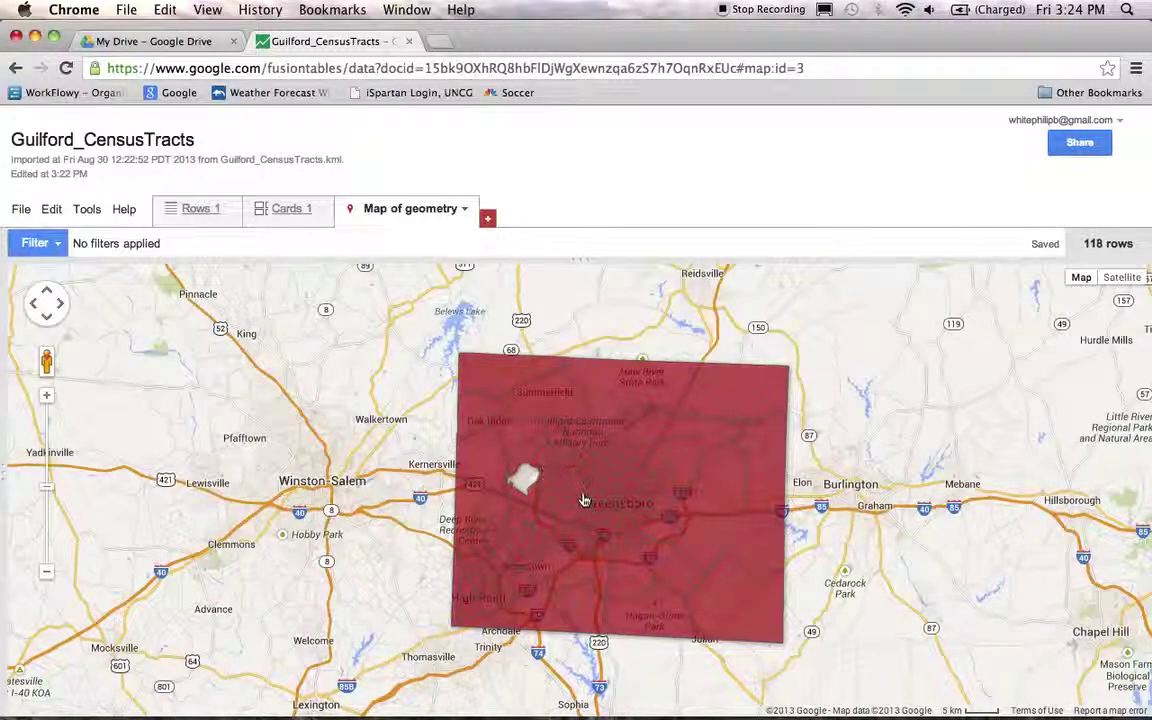
{"action": "left_click_drag", "start_coordinate": [524, 478], "coordinate": [538, 442]}
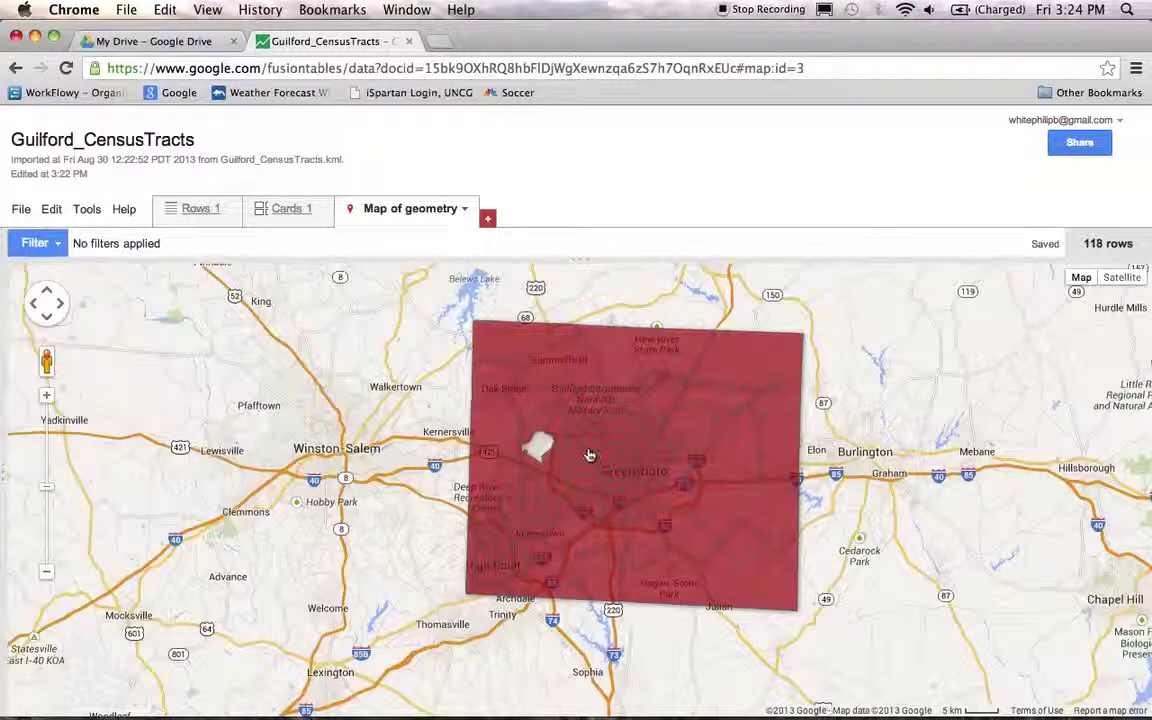
- Examine the tract coverage from the unshaded area across to Greensboro and return to the view of the whole county
{"action": "scroll", "coordinate": [535, 442], "scroll_direction": "up", "scroll_amount": 3}
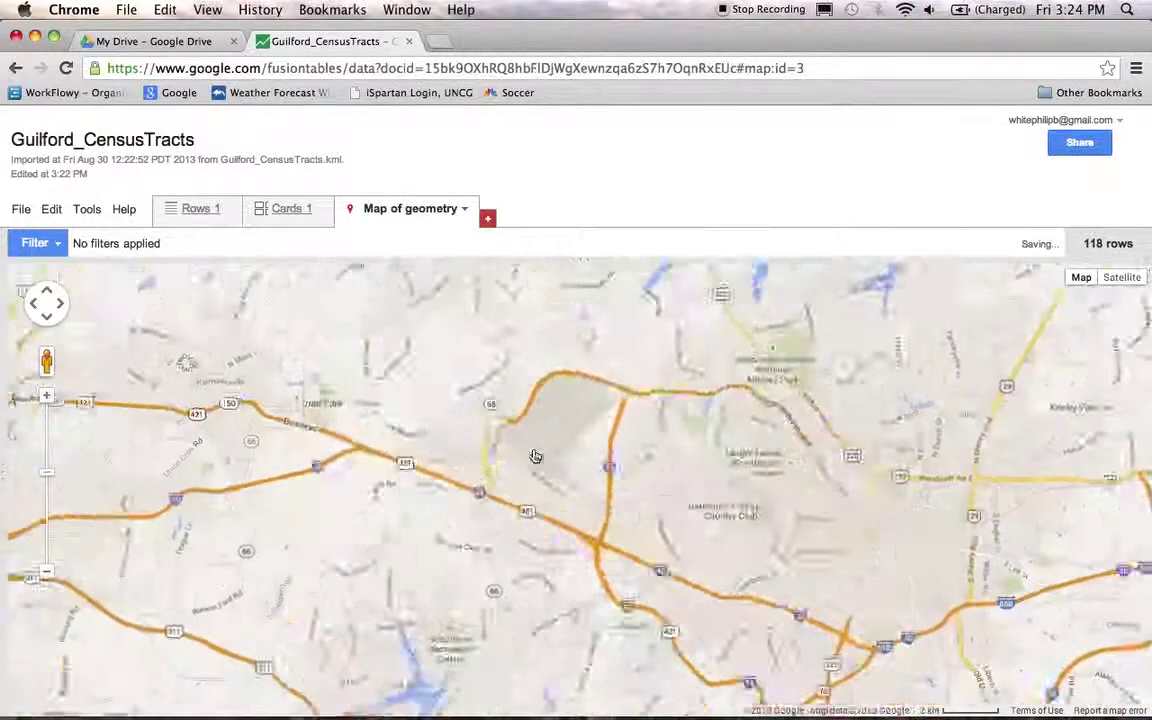
{"action": "scroll", "coordinate": [556, 446], "scroll_direction": "up", "scroll_amount": 1}
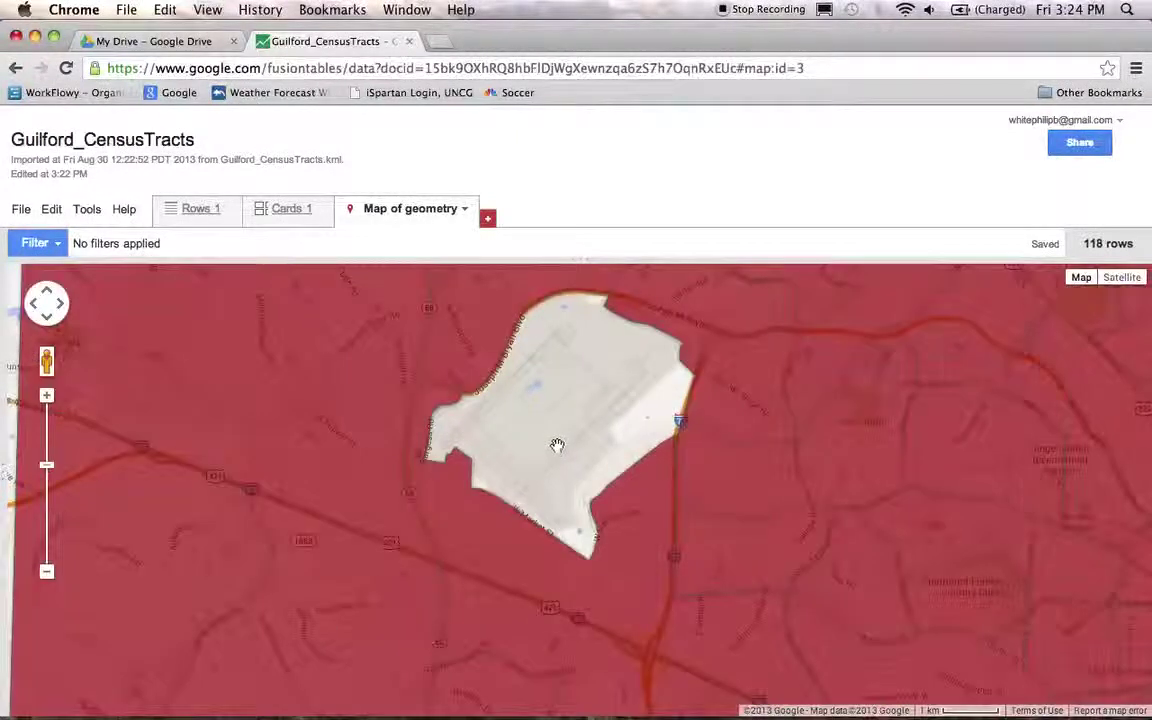
{"action": "left_click_drag", "start_coordinate": [722, 473], "coordinate": [596, 433]}
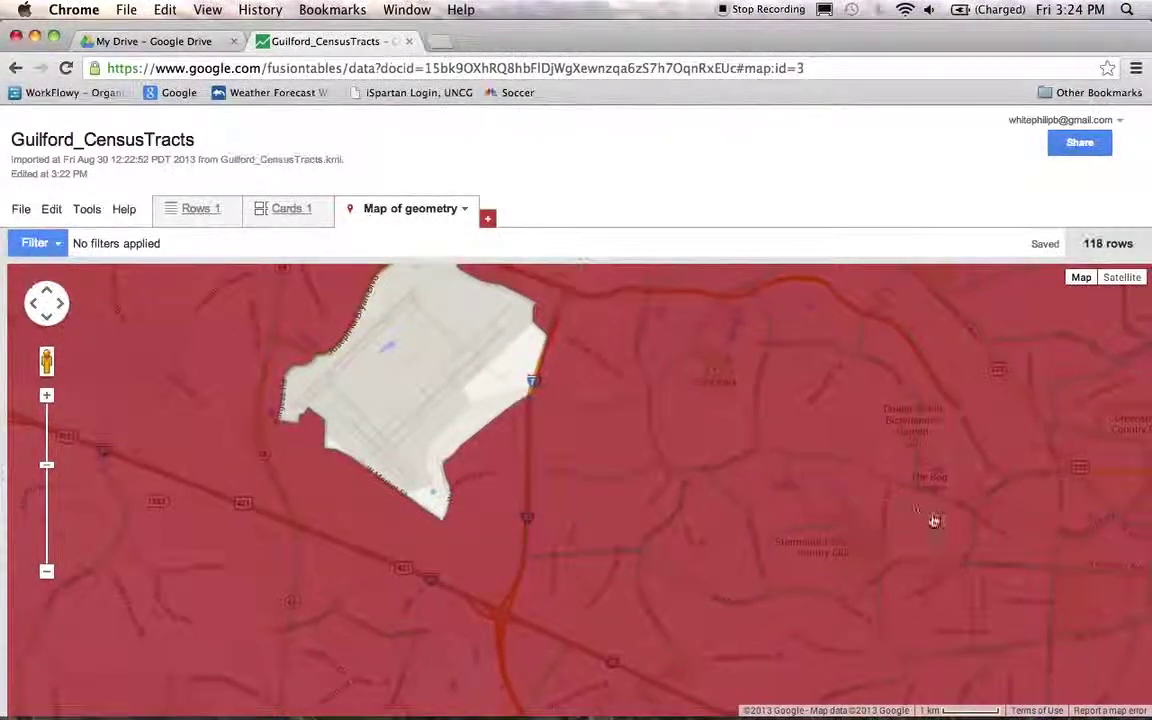
{"action": "left_click_drag", "start_coordinate": [933, 522], "coordinate": [660, 445]}
{"action": "scroll", "coordinate": [830, 494], "scroll_direction": "down", "scroll_amount": 1}
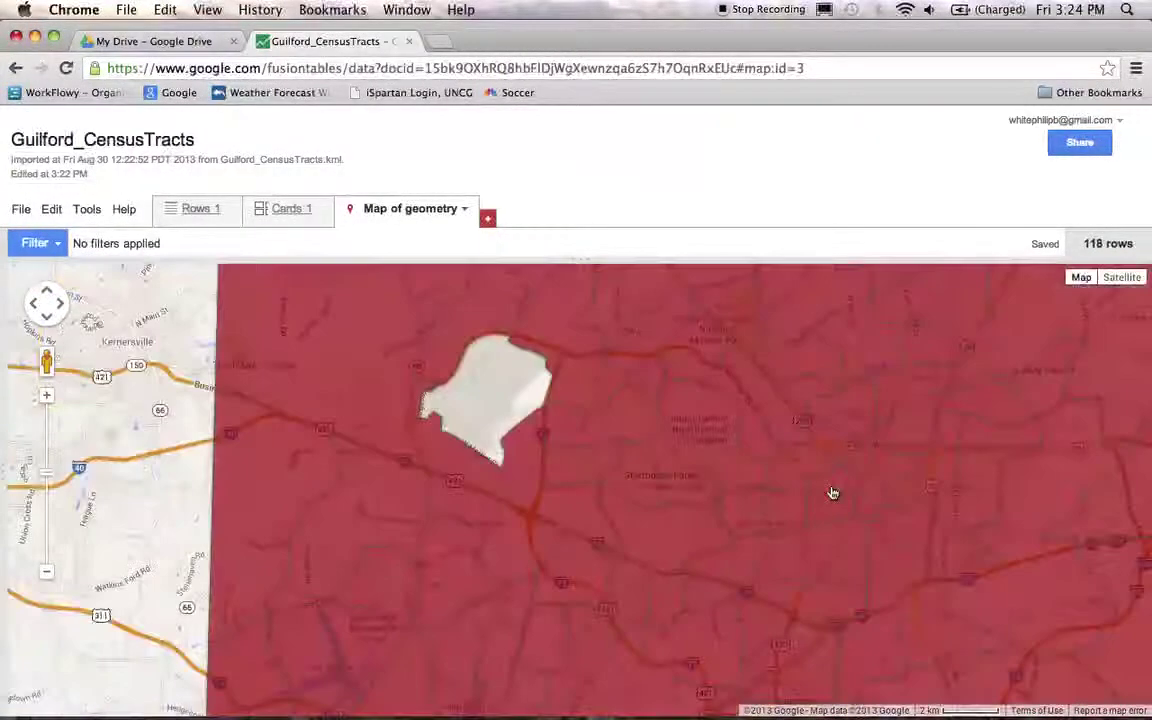
{"action": "scroll", "coordinate": [832, 493], "scroll_direction": "down", "scroll_amount": 1}
{"action": "left_click_drag", "start_coordinate": [872, 501], "coordinate": [597, 458]}
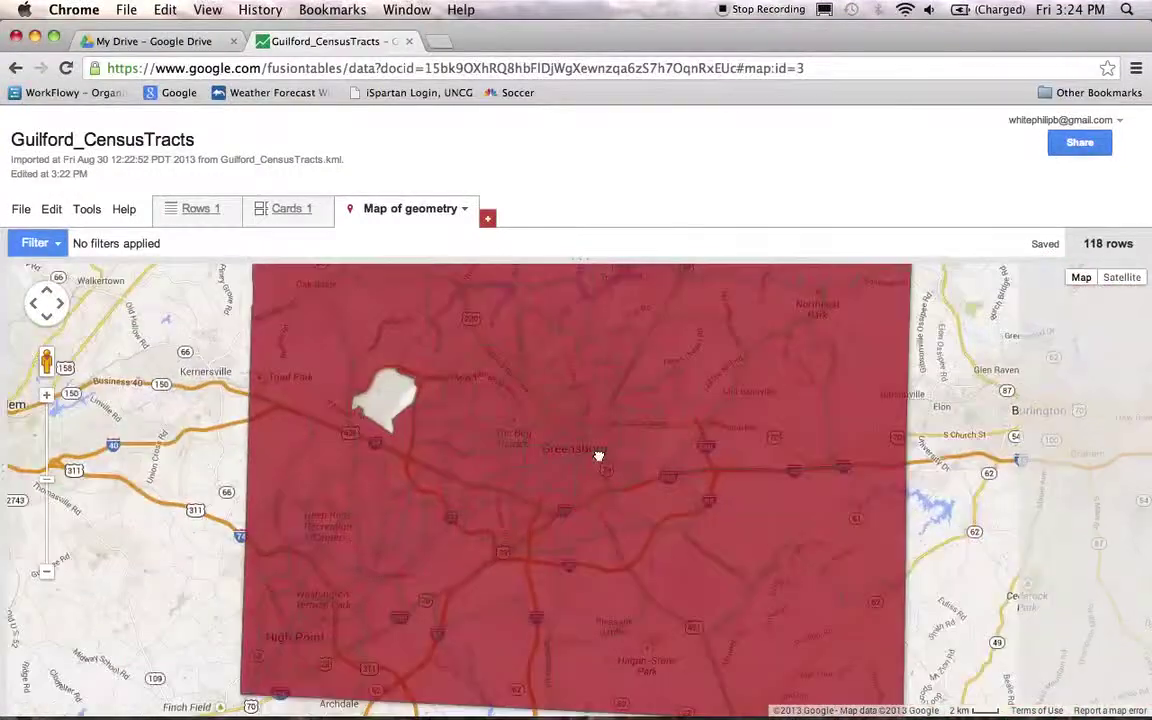
{"action": "scroll", "coordinate": [616, 457], "scroll_direction": "down", "scroll_amount": 1}
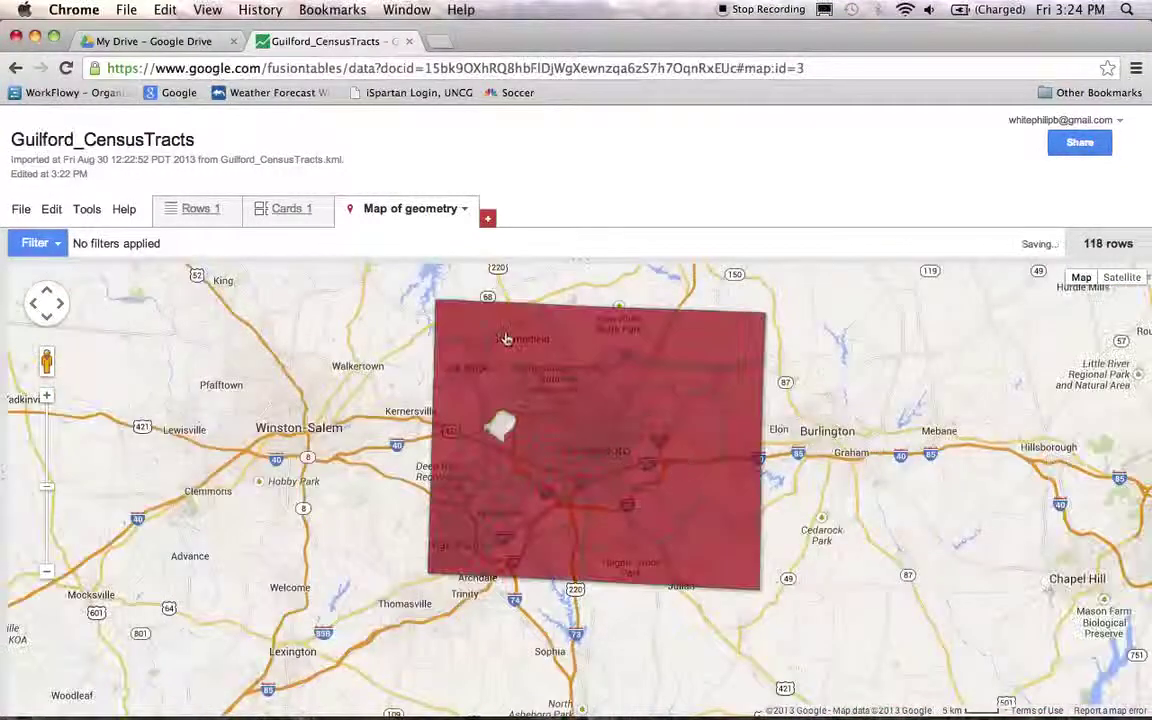
{"action": "left_click_drag", "start_coordinate": [506, 357], "coordinate": [508, 403]}
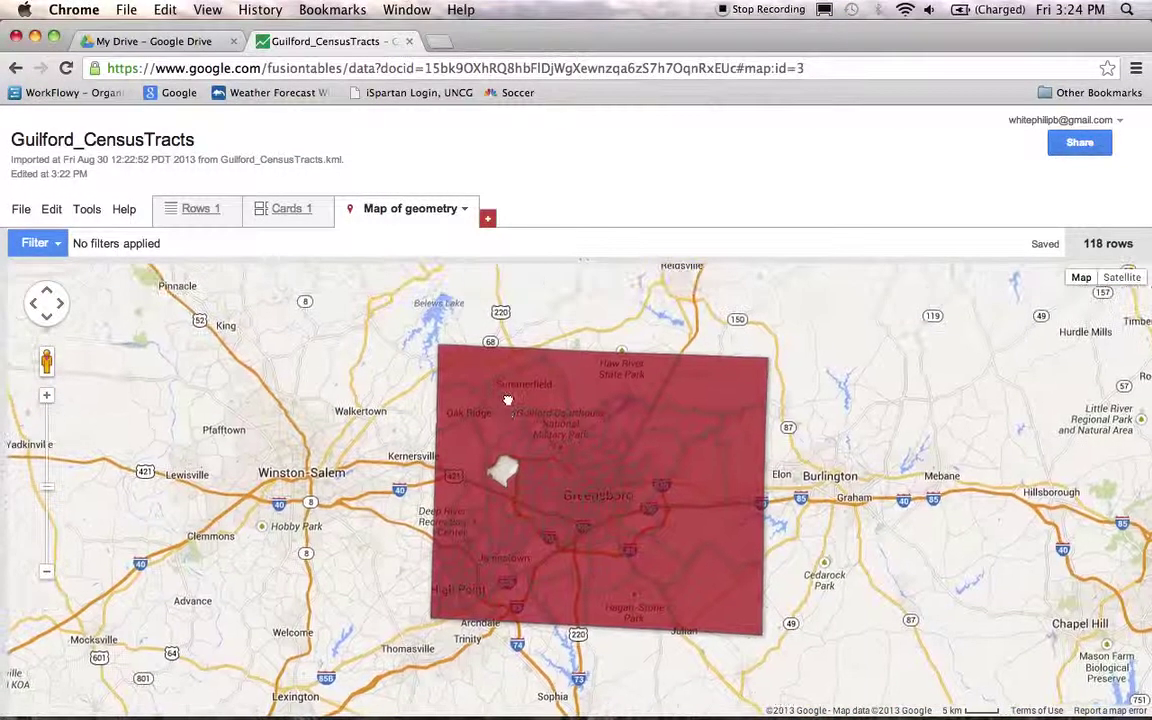
- Rename the NAMELSAD10 column of the census tracts table as Geography and save the change
{"action": "left_click", "coordinate": [204, 212]}
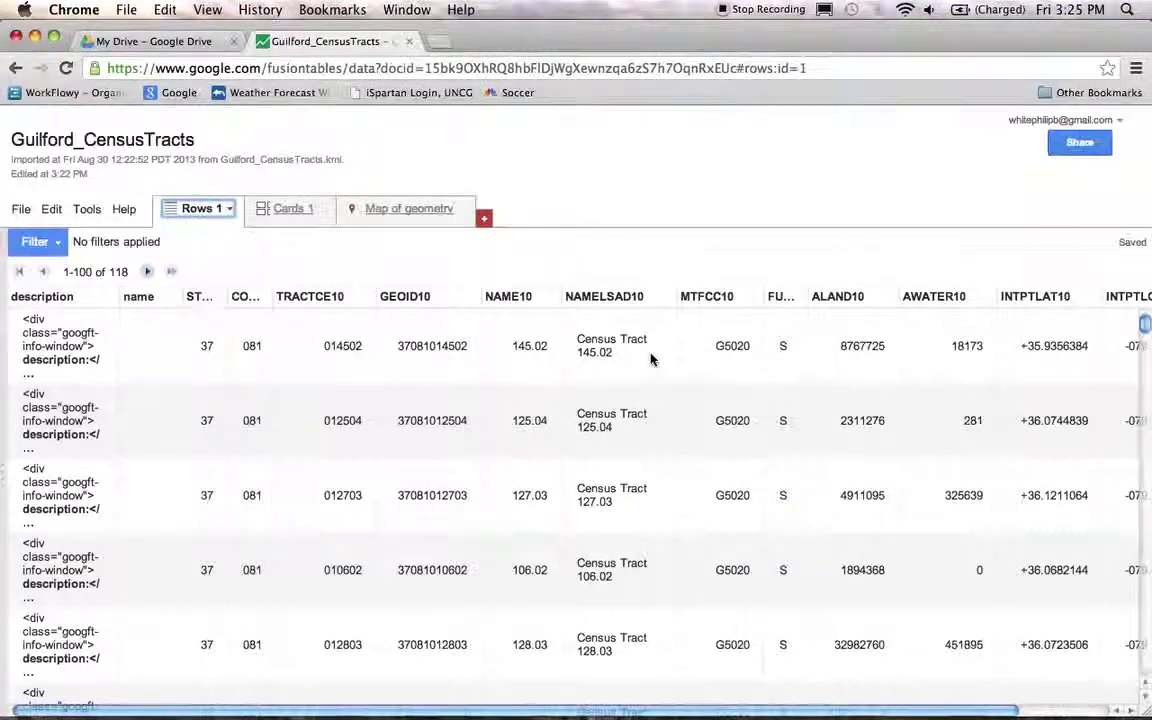
{"action": "scroll", "coordinate": [645, 380], "scroll_direction": "down", "scroll_amount": 10}
{"action": "scroll", "coordinate": [645, 390], "scroll_direction": "down", "scroll_amount": 10}
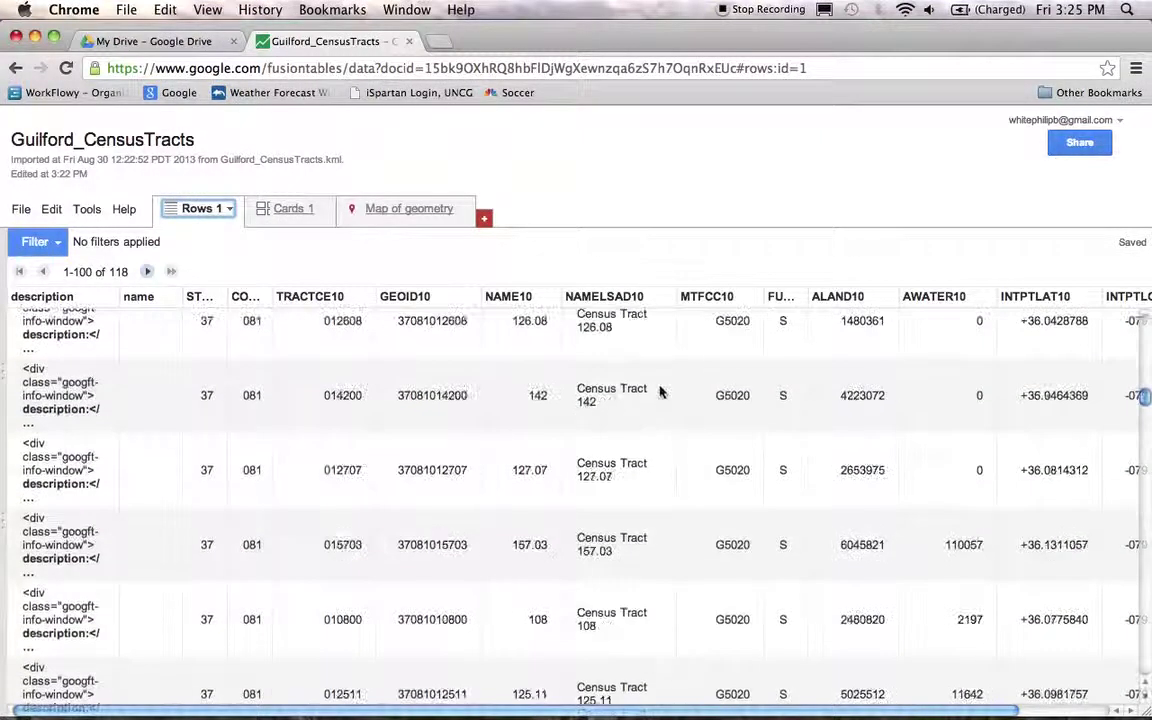
{"action": "scroll", "coordinate": [657, 393], "scroll_direction": "up", "scroll_amount": 15}
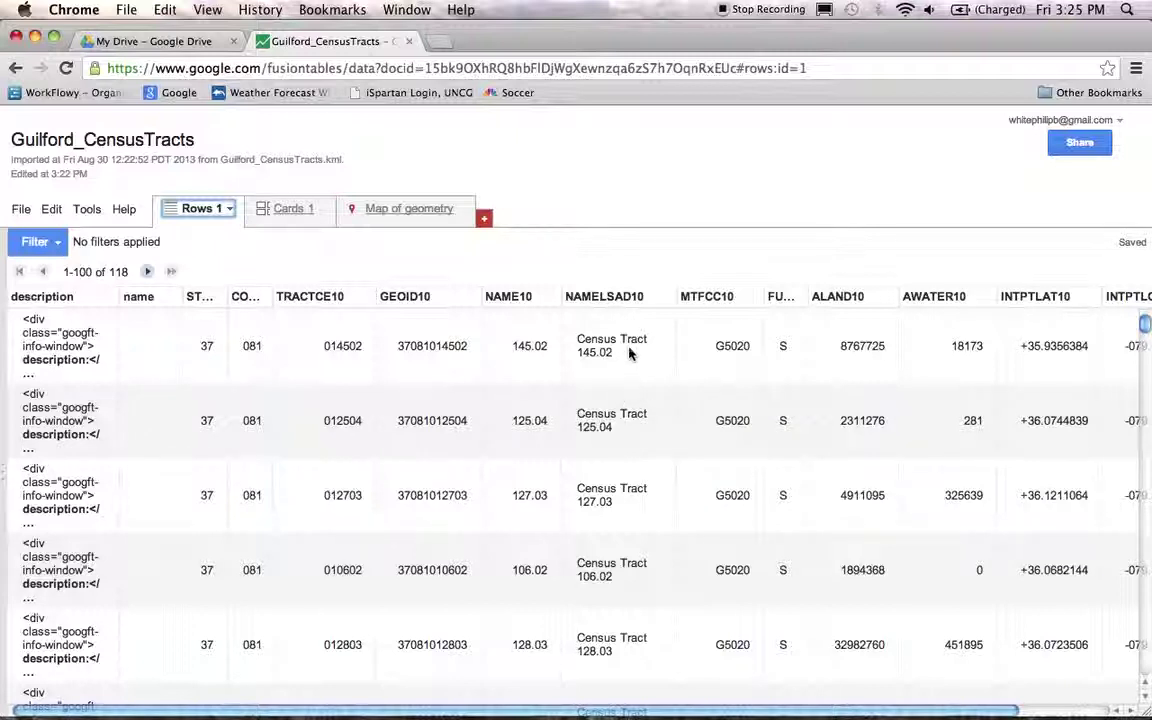
{"action": "left_click", "coordinate": [665, 300]}
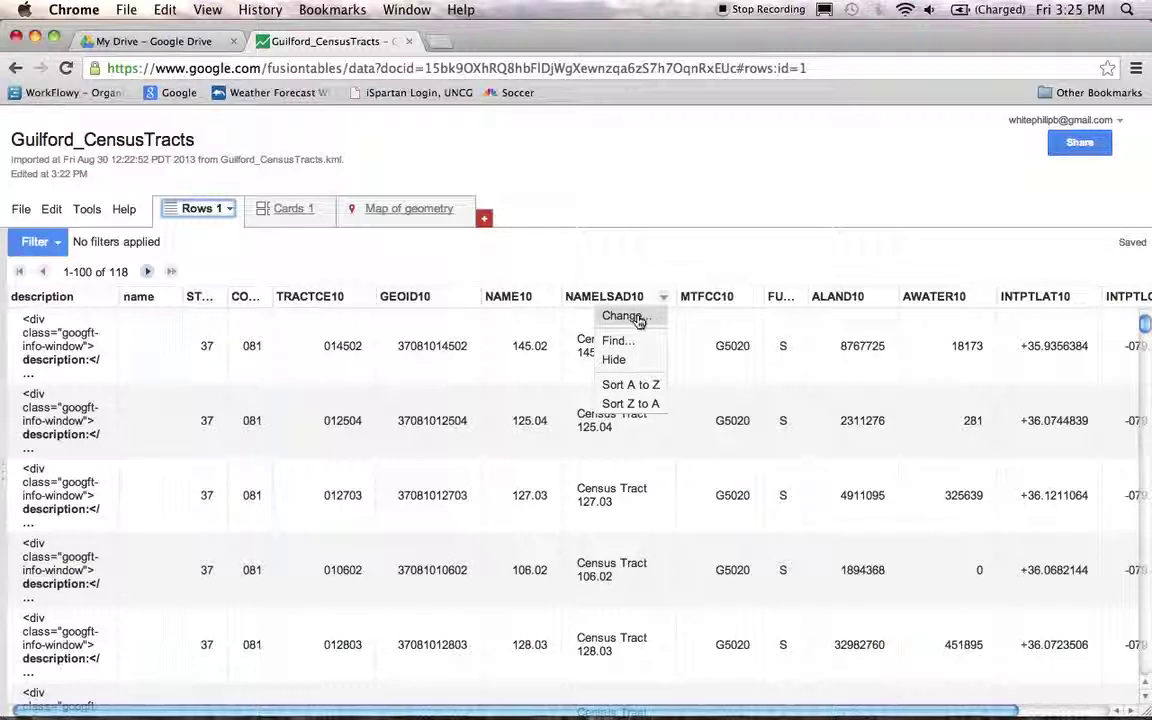
{"action": "left_click", "coordinate": [638, 320]}
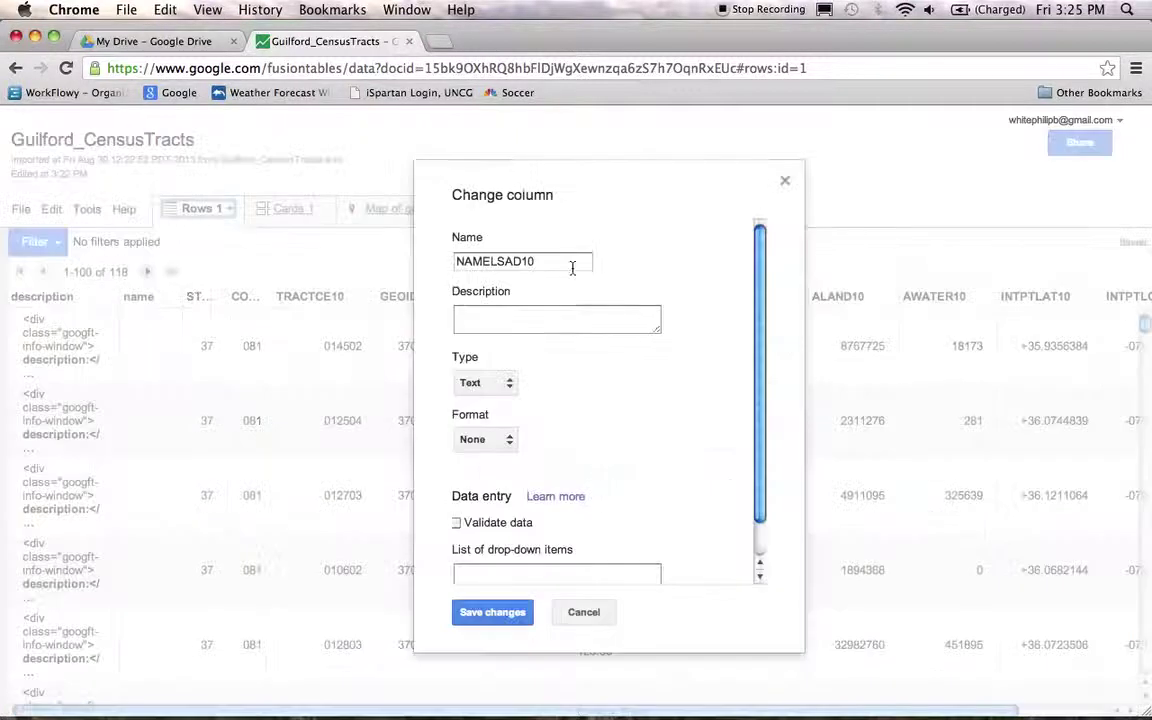
{"action": "left_click_drag", "start_coordinate": [582, 262], "coordinate": [428, 263]}
{"action": "type", "text": "Geography"}
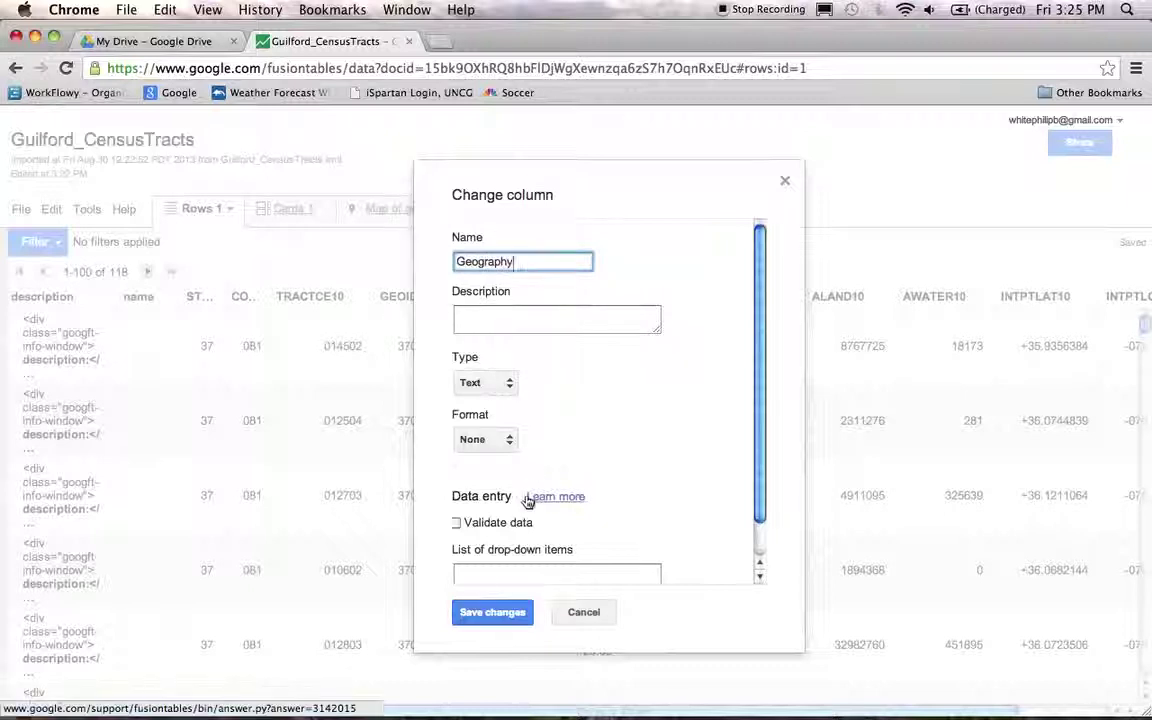
{"action": "left_click", "coordinate": [480, 615]}
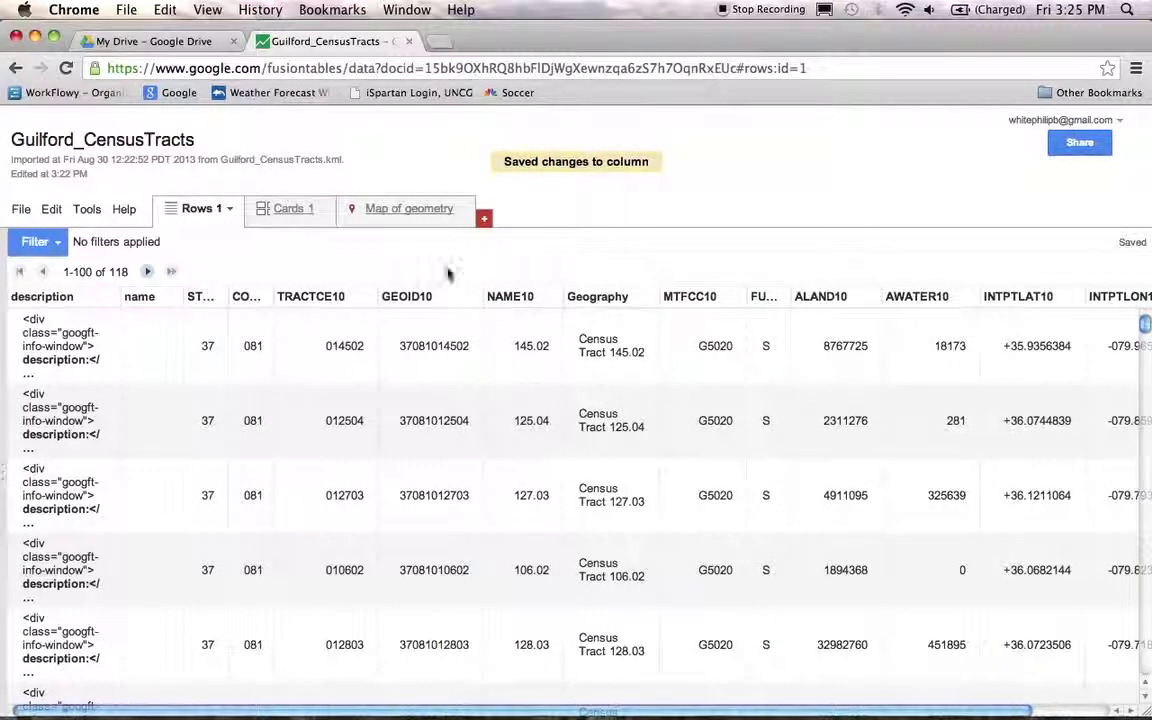
- Display the tract map and start merging Guilford_CensusTracts with the Guilford_MeanInc_tracts table
{"action": "left_click", "coordinate": [417, 214]}
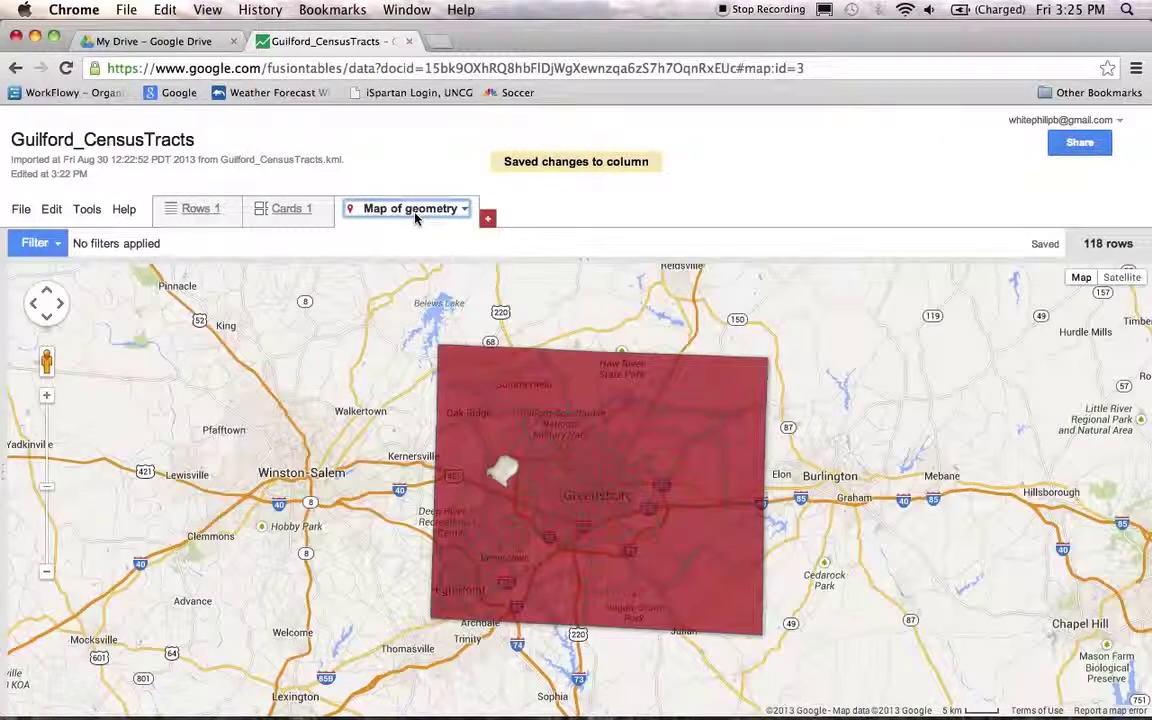
{"action": "left_click", "coordinate": [20, 212]}
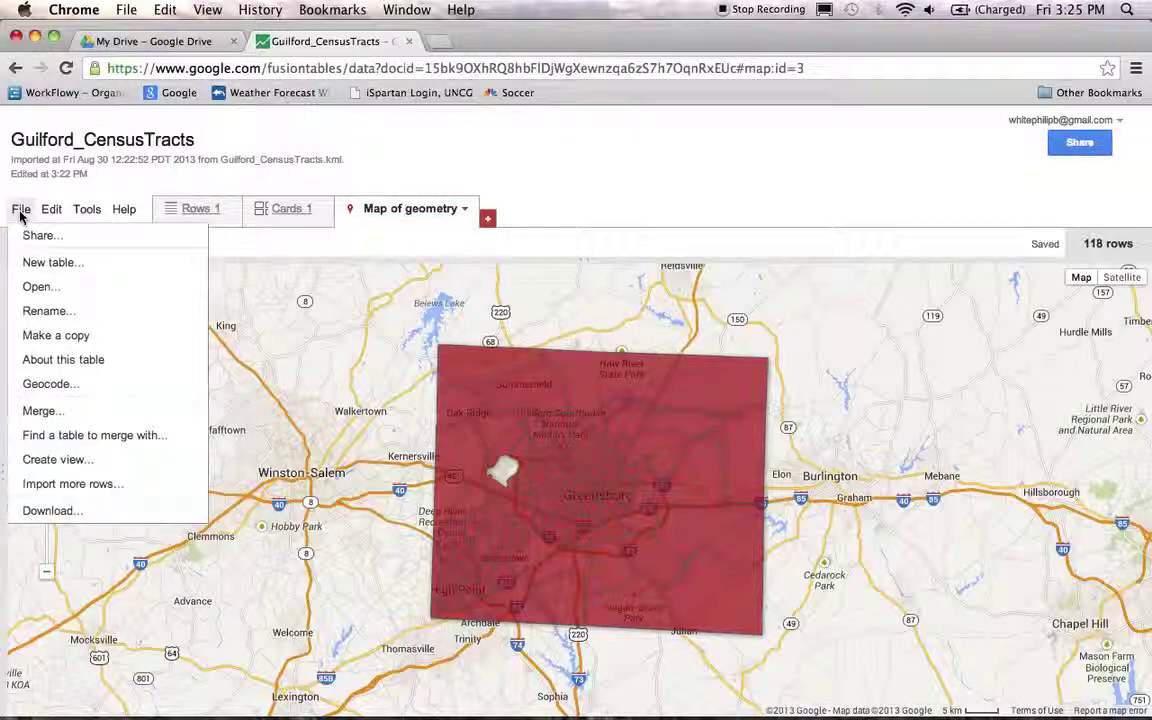
{"action": "left_click", "coordinate": [52, 412]}
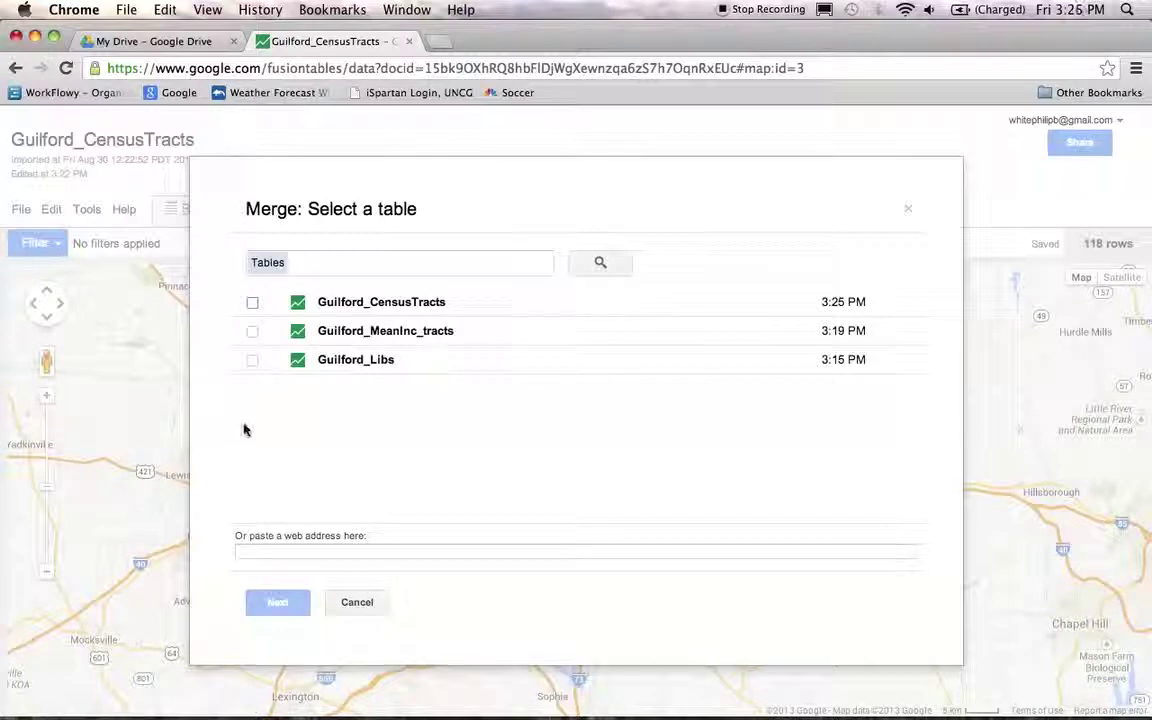
{"action": "left_click", "coordinate": [251, 334]}
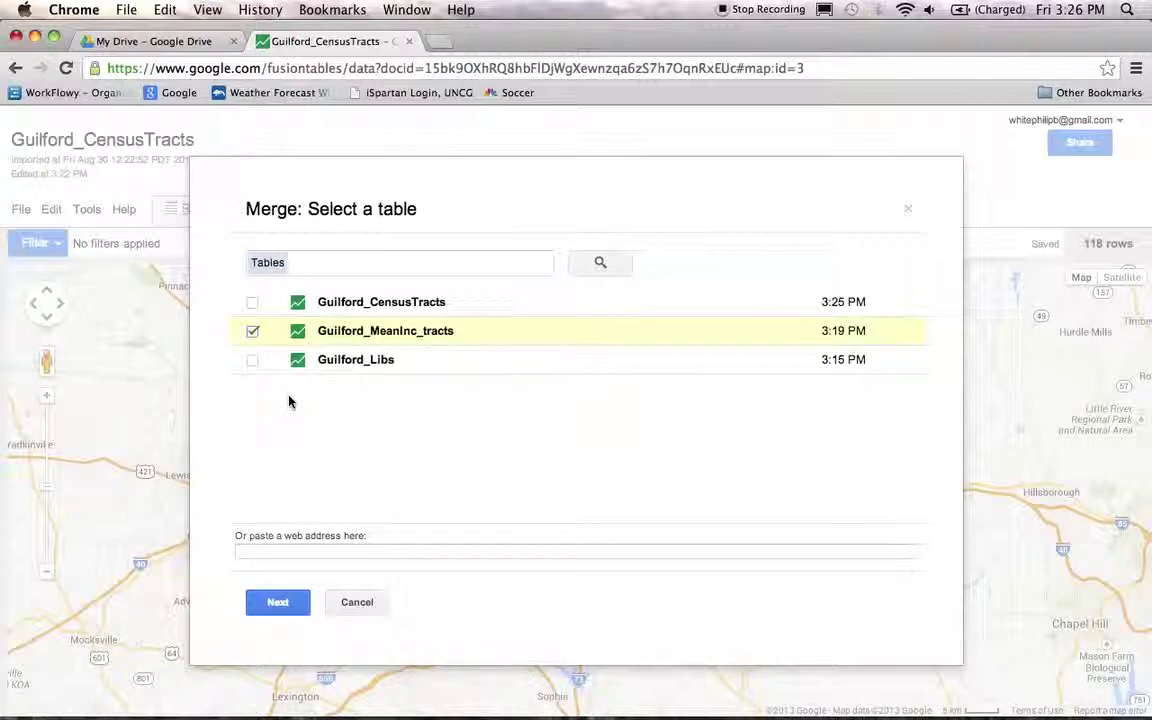
{"action": "left_click", "coordinate": [286, 603]}
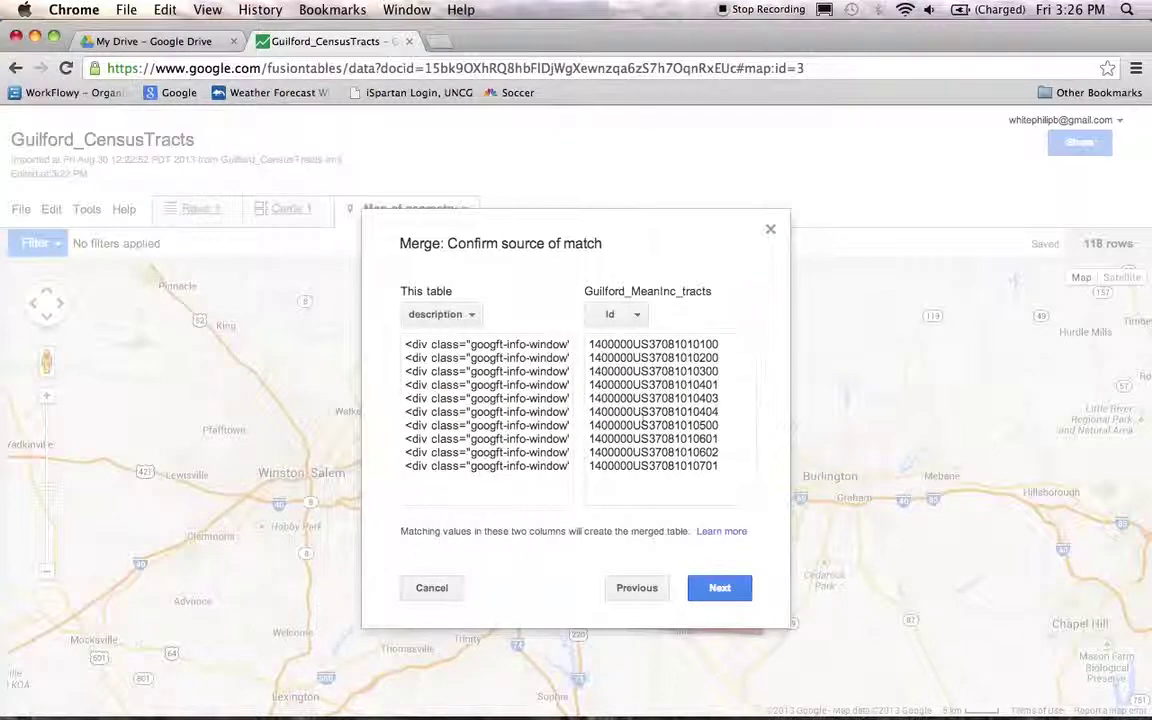
- Match the two tables on their Geography columns and create the merged table with all columns included
{"action": "left_click", "coordinate": [472, 318]}
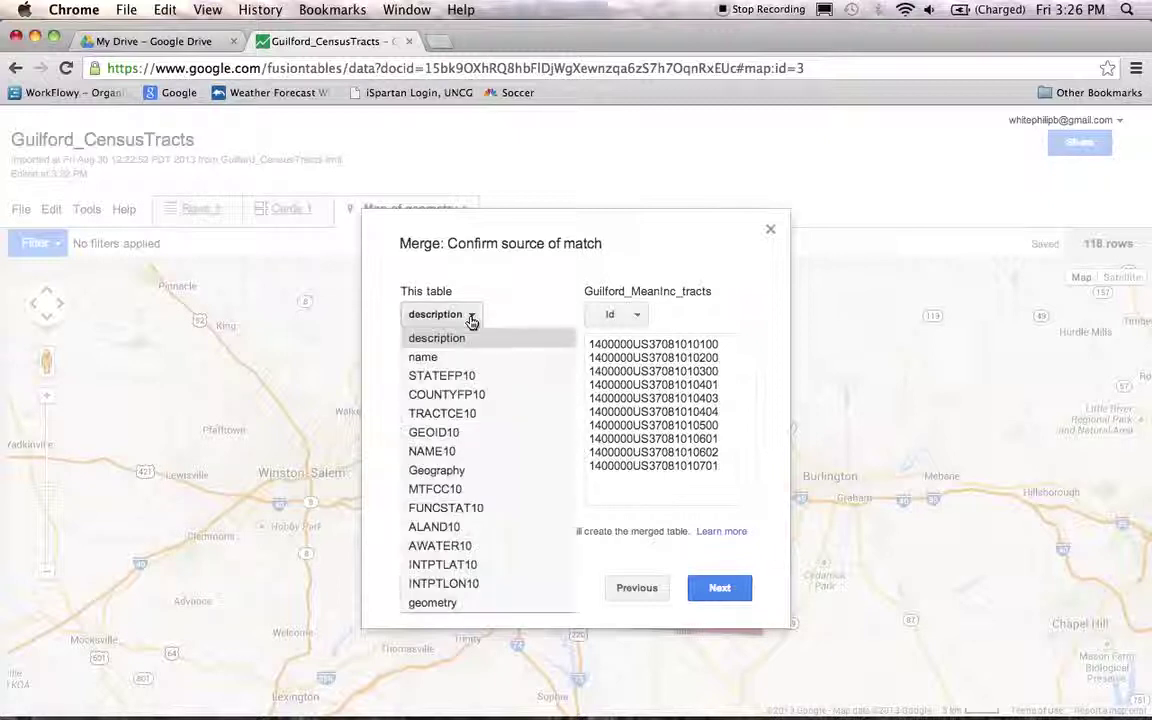
{"action": "left_click", "coordinate": [472, 474]}
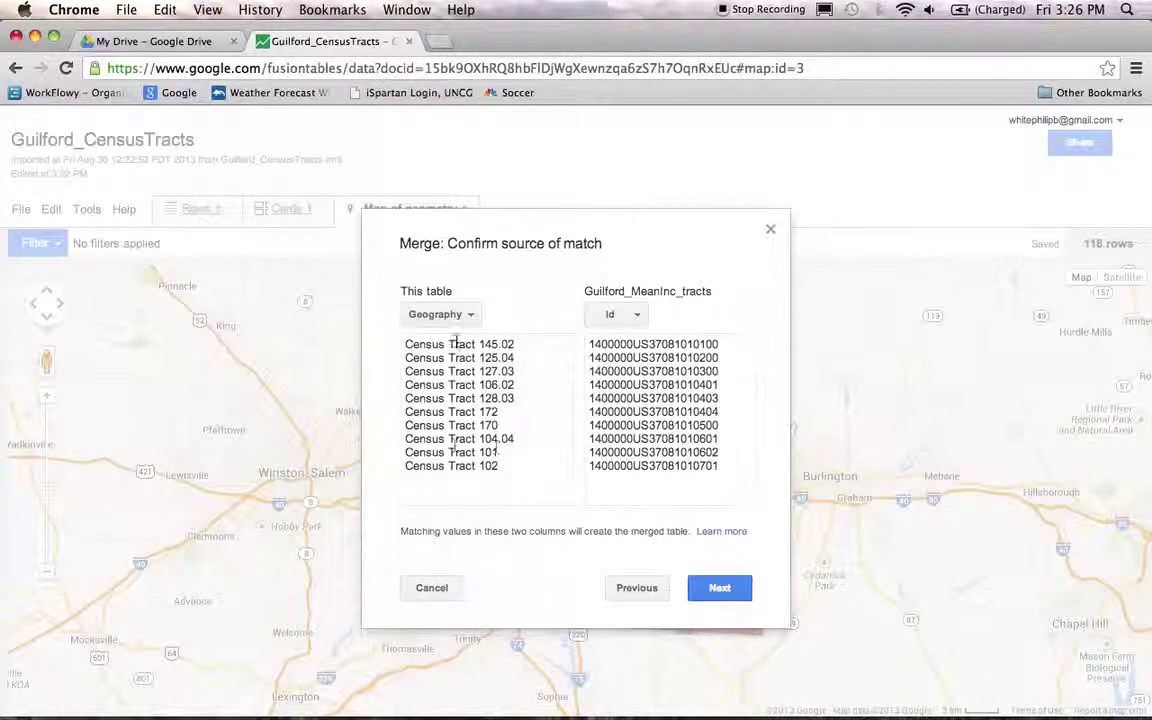
{"action": "left_click", "coordinate": [637, 318]}
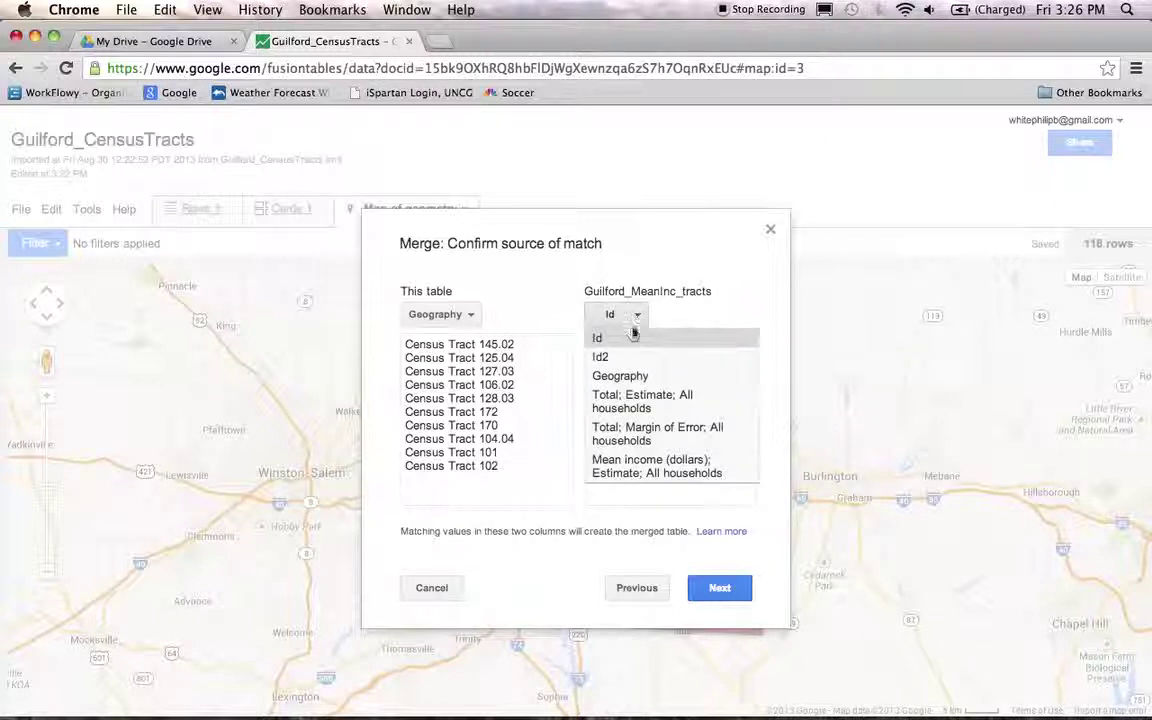
{"action": "left_click", "coordinate": [635, 383]}
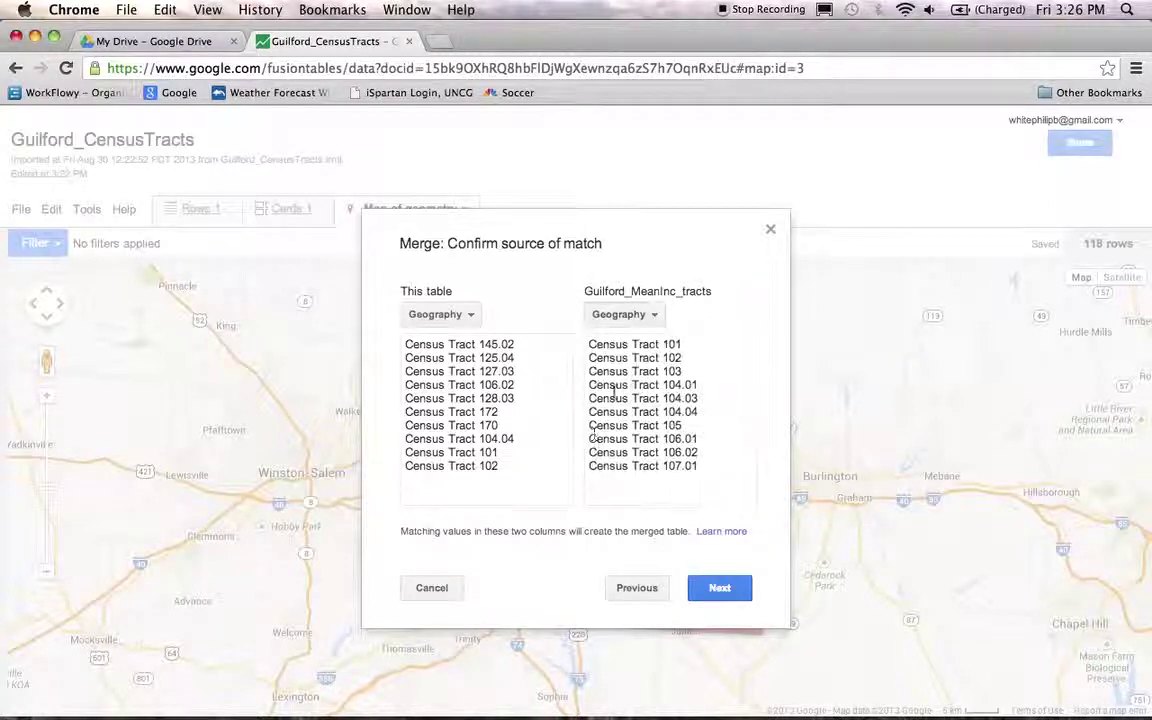
{"action": "left_click", "coordinate": [717, 590]}
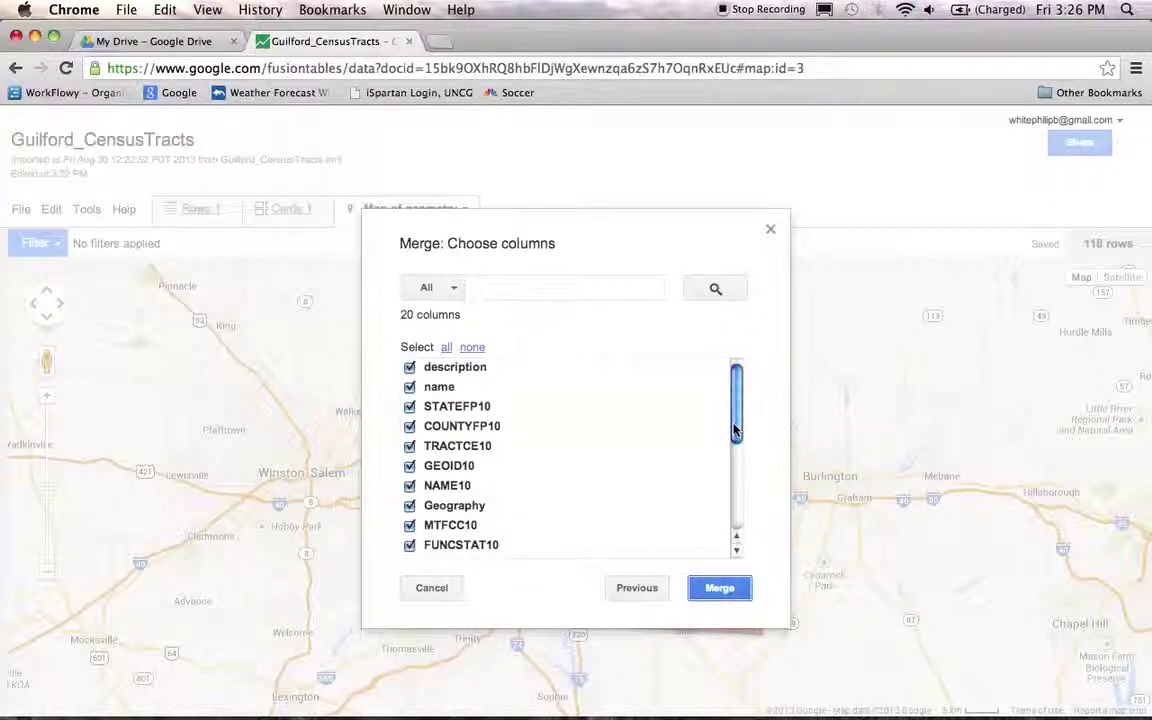
{"action": "left_click_drag", "start_coordinate": [735, 430], "coordinate": [737, 395]}
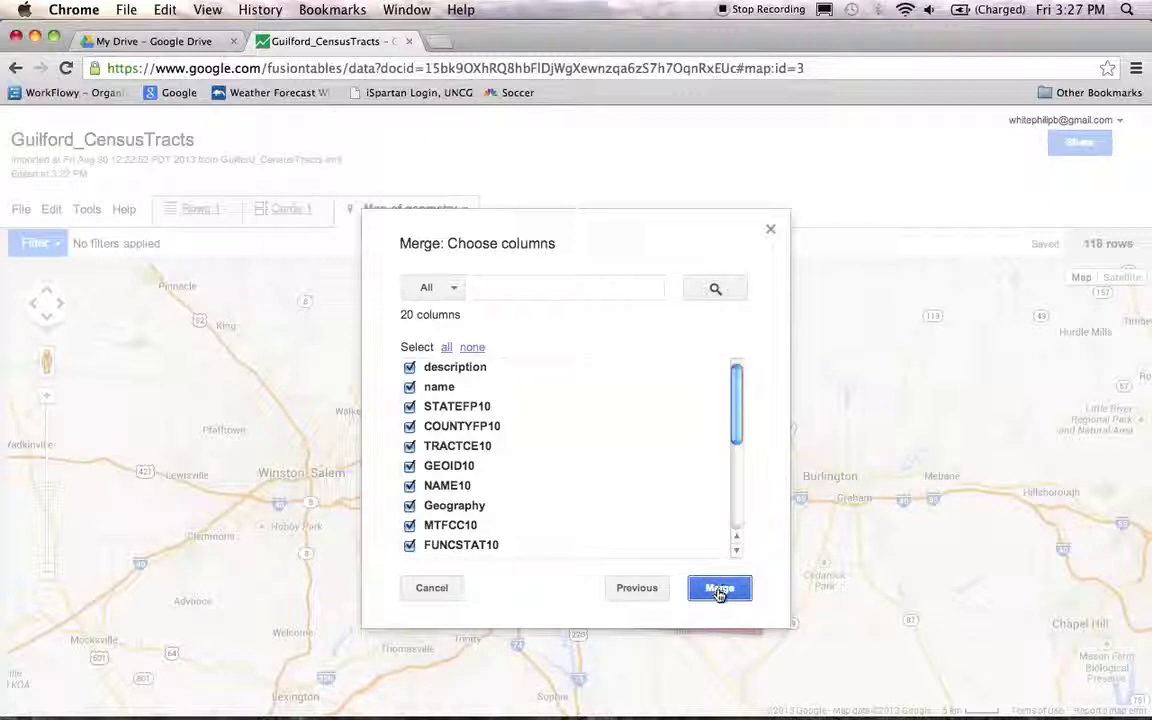
{"action": "left_click", "coordinate": [718, 594]}
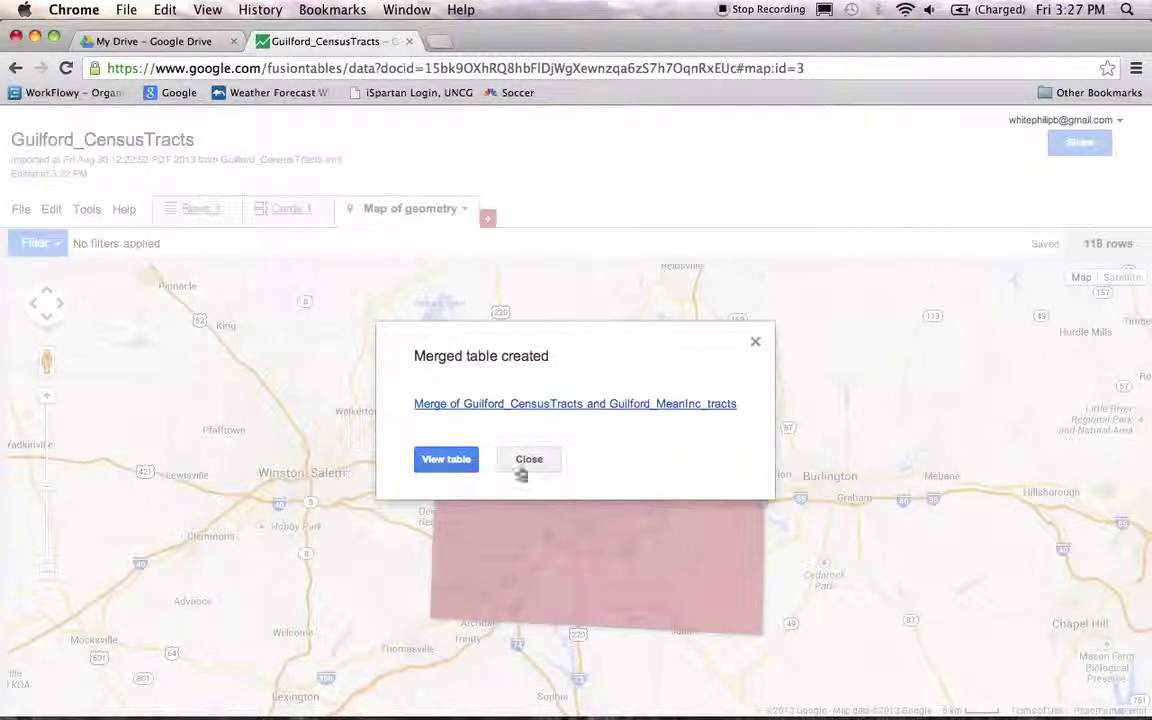
- Open the merged table, check the joined income columns at the end of its rows, and display its map of geometry
{"action": "left_click", "coordinate": [445, 459]}
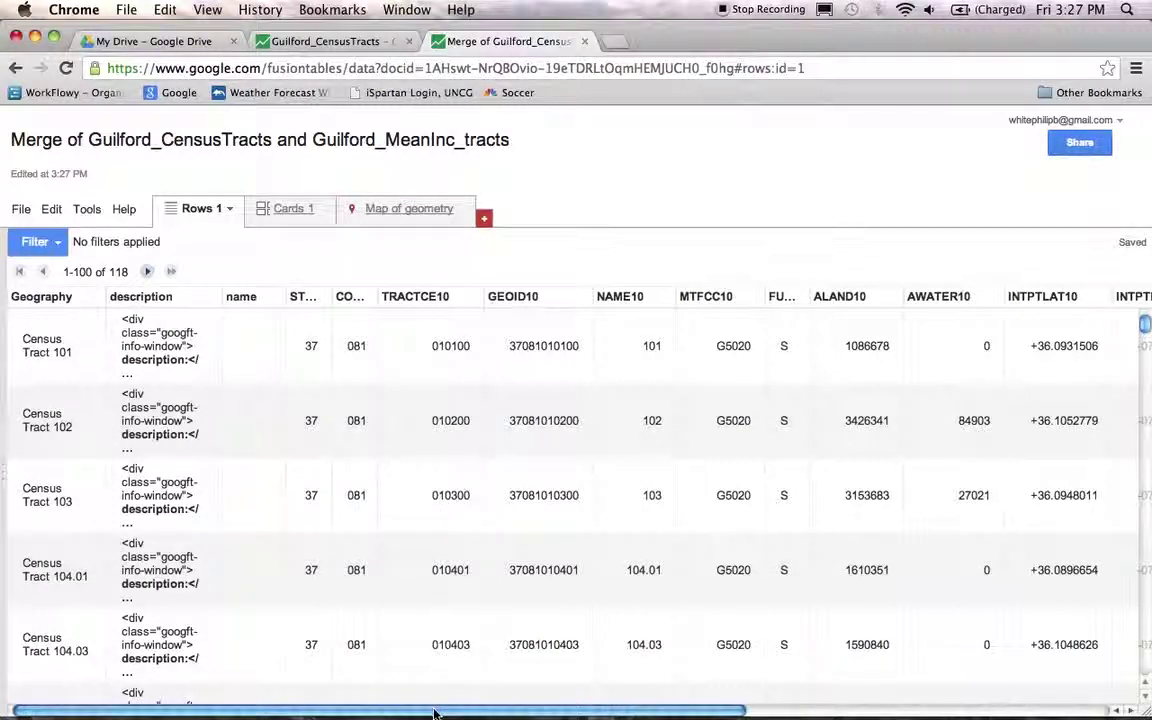
{"action": "left_click_drag", "start_coordinate": [433, 712], "coordinate": [797, 716]}
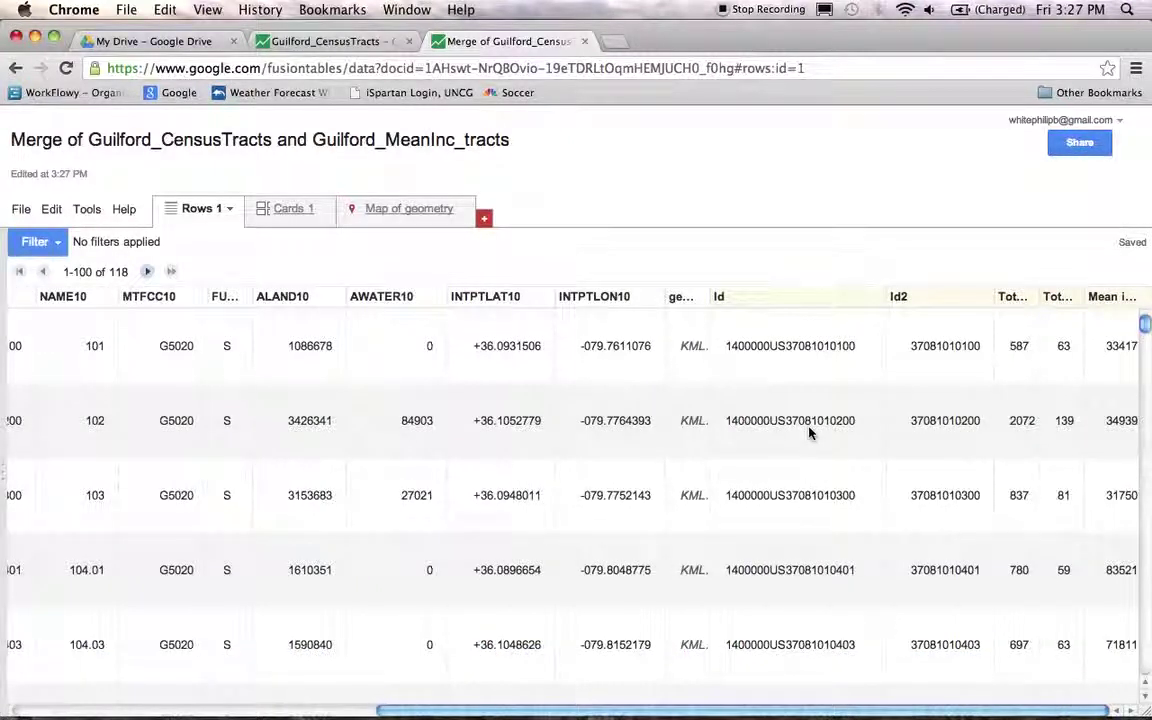
{"action": "left_click", "coordinate": [421, 208]}
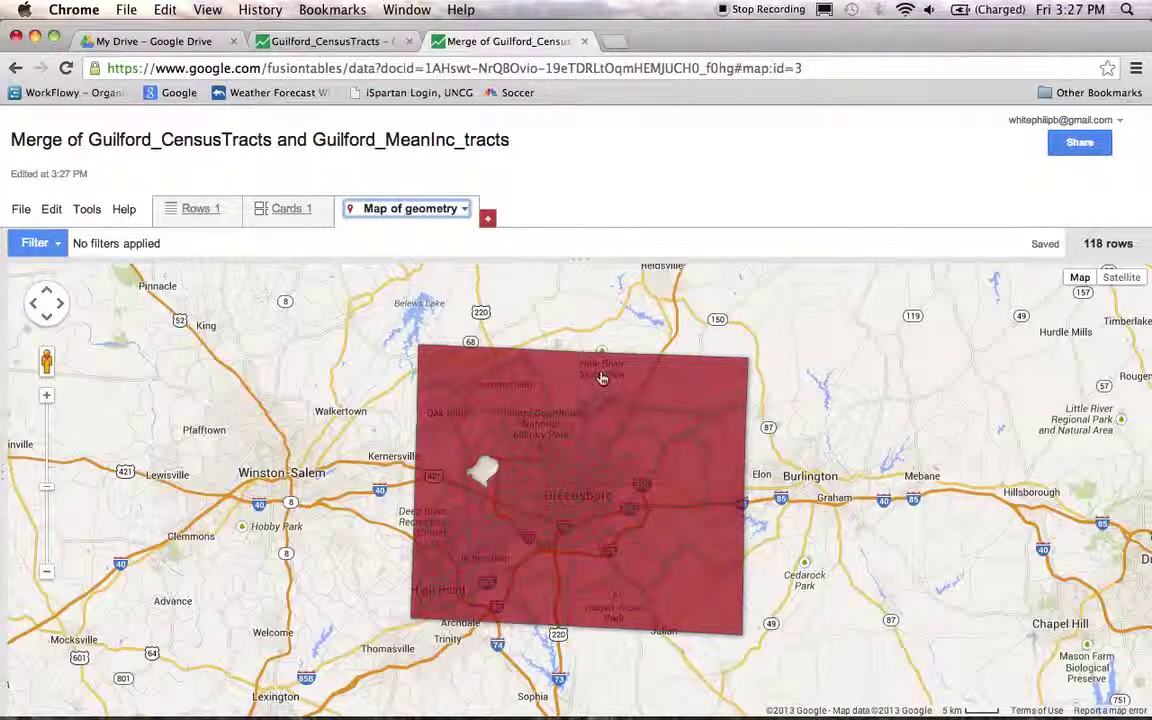
- Set the polygon fill color in the merged map's feature styles to show a gradient
{"action": "left_click", "coordinate": [93, 213]}
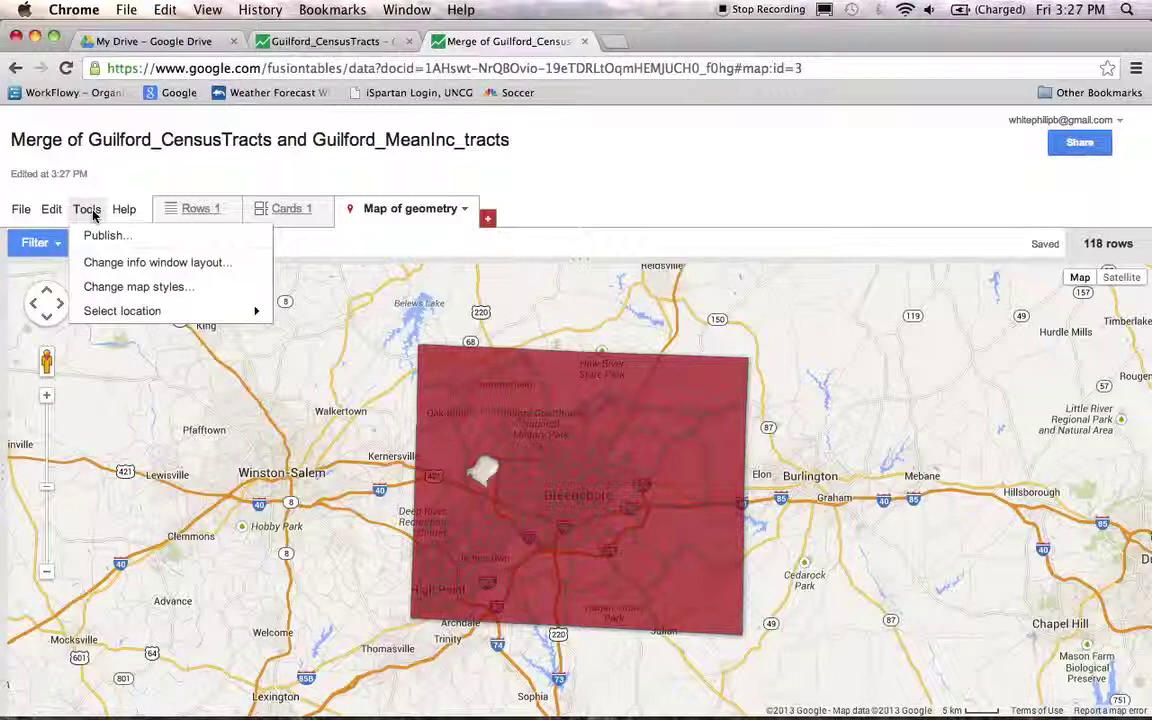
{"action": "left_click", "coordinate": [115, 289]}
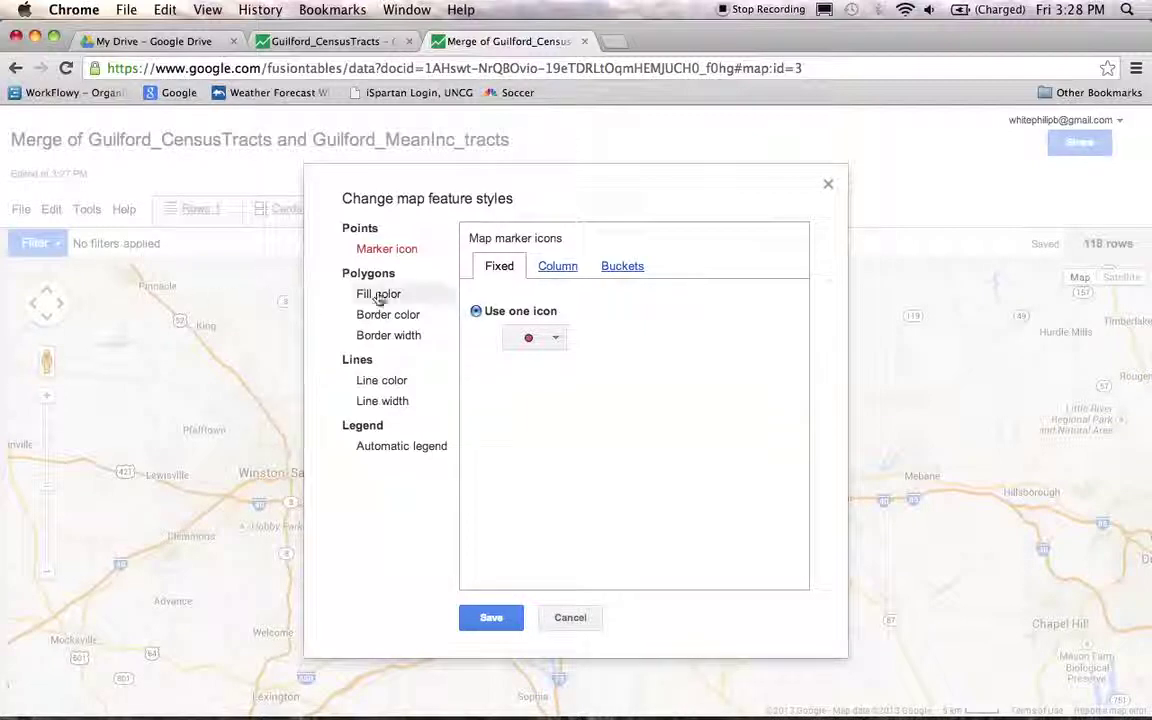
{"action": "left_click", "coordinate": [418, 303]}
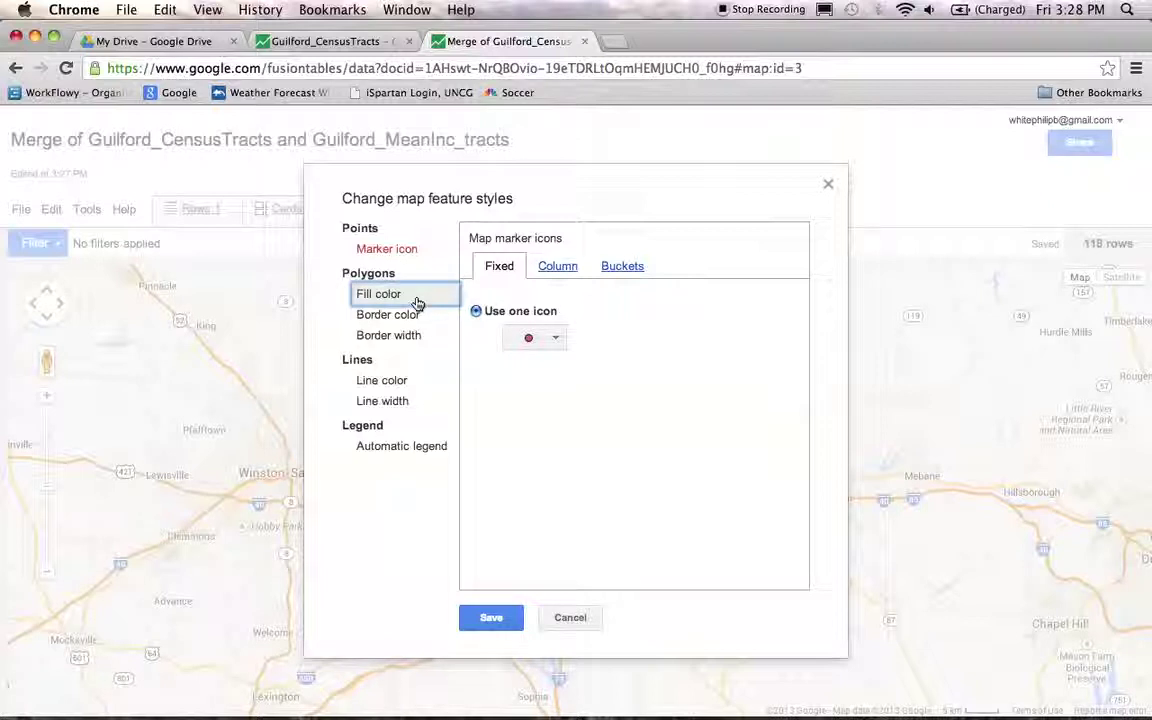
{"action": "left_click", "coordinate": [418, 303]}
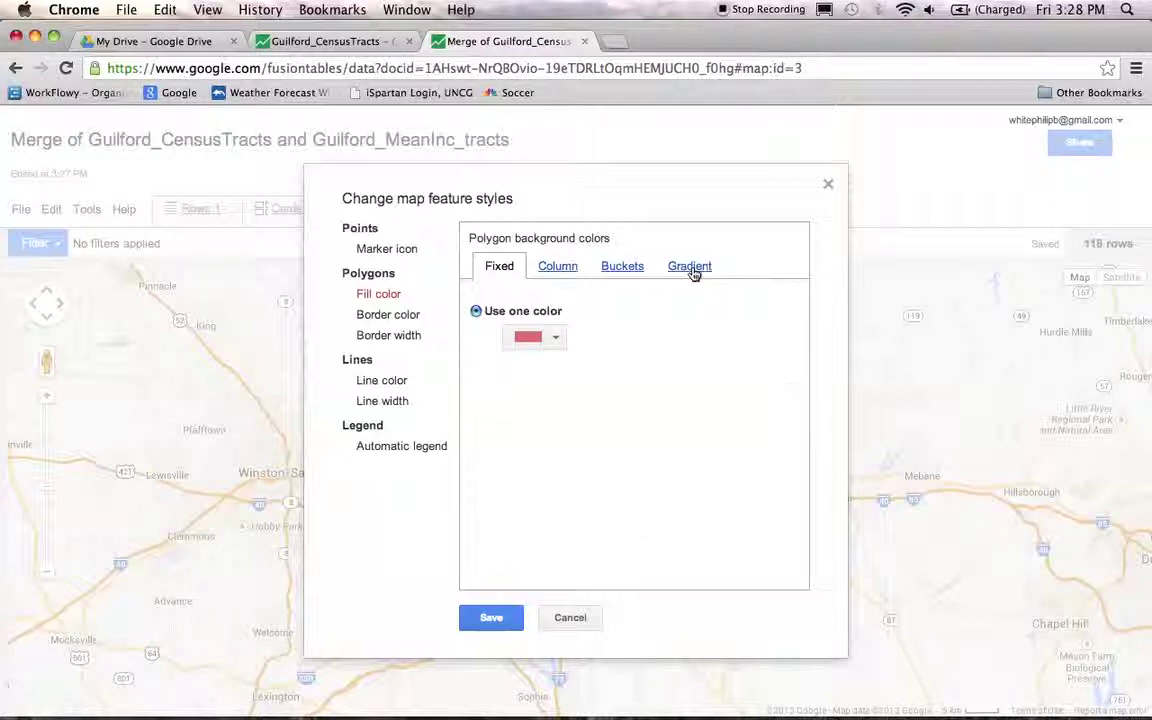
{"action": "left_click", "coordinate": [691, 268]}
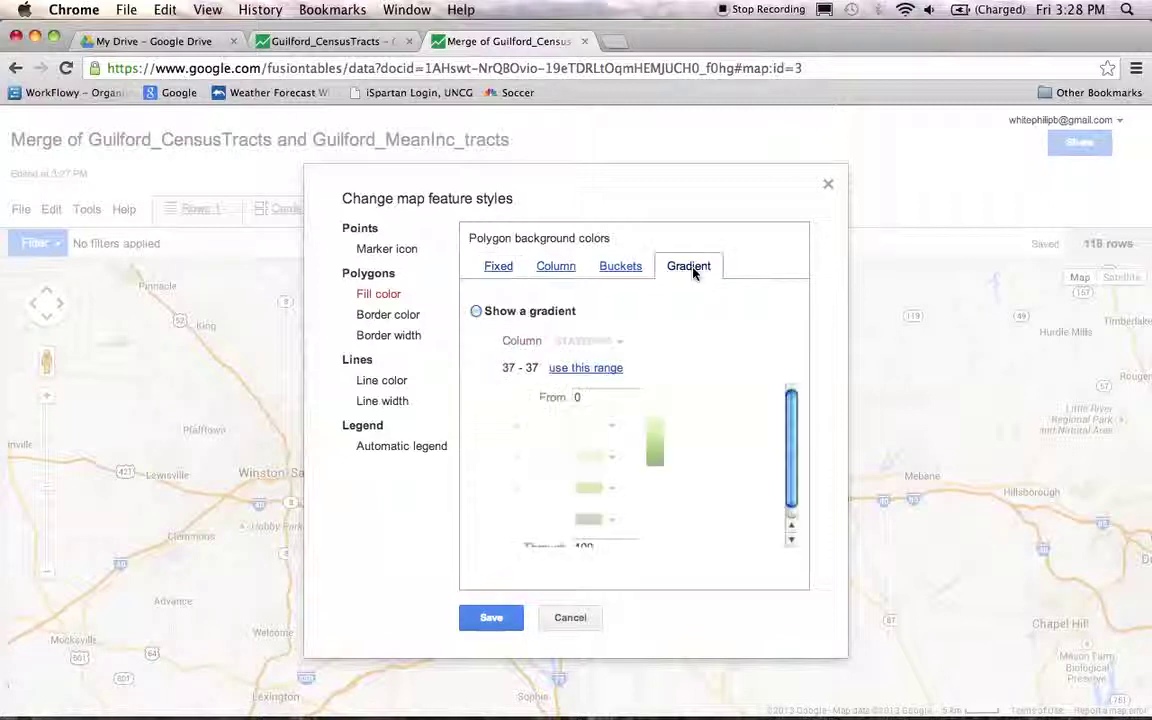
{"action": "left_click", "coordinate": [477, 312]}
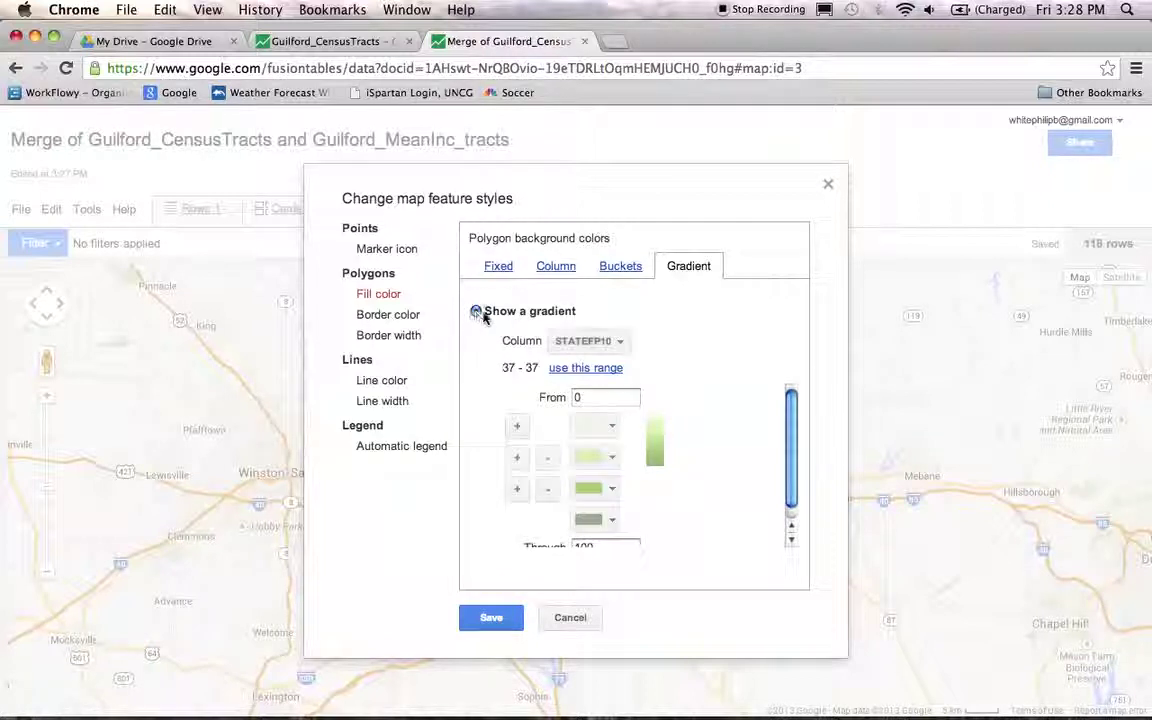
- Base the gradient on the Mean income (dollars); Estimate; All households column, use its range from 16988 through 221728, and save the style
{"action": "left_click", "coordinate": [621, 345]}
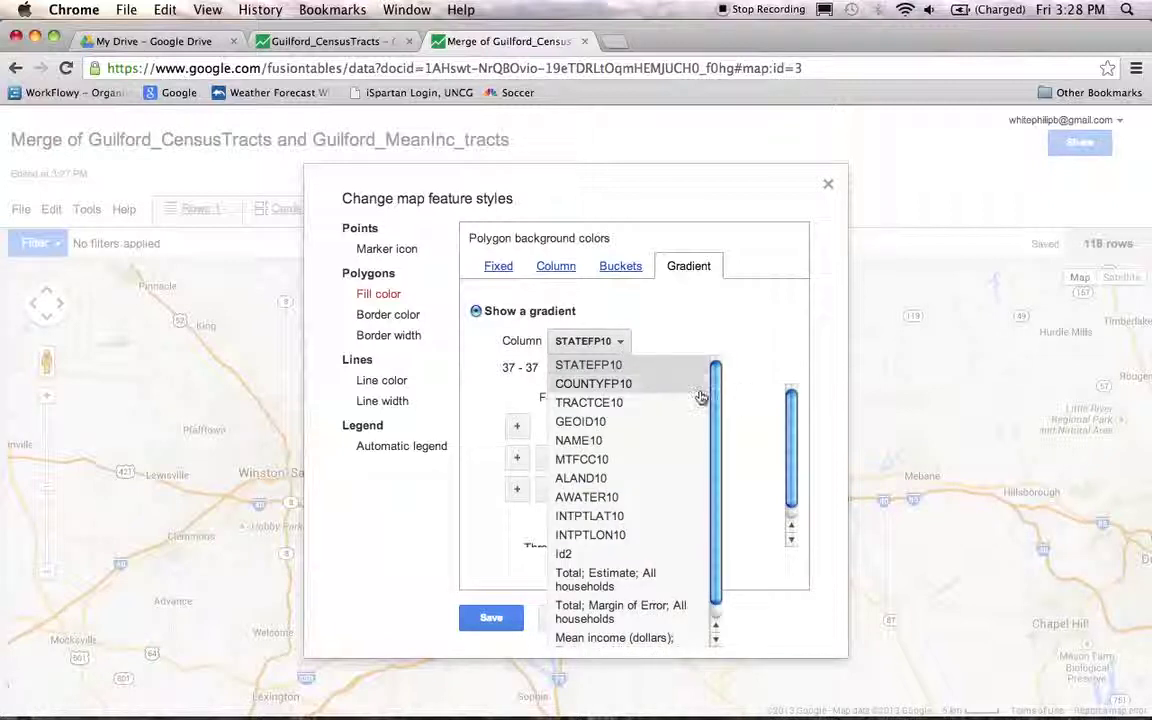
{"action": "scroll", "coordinate": [714, 393], "scroll_direction": "down", "scroll_amount": 1}
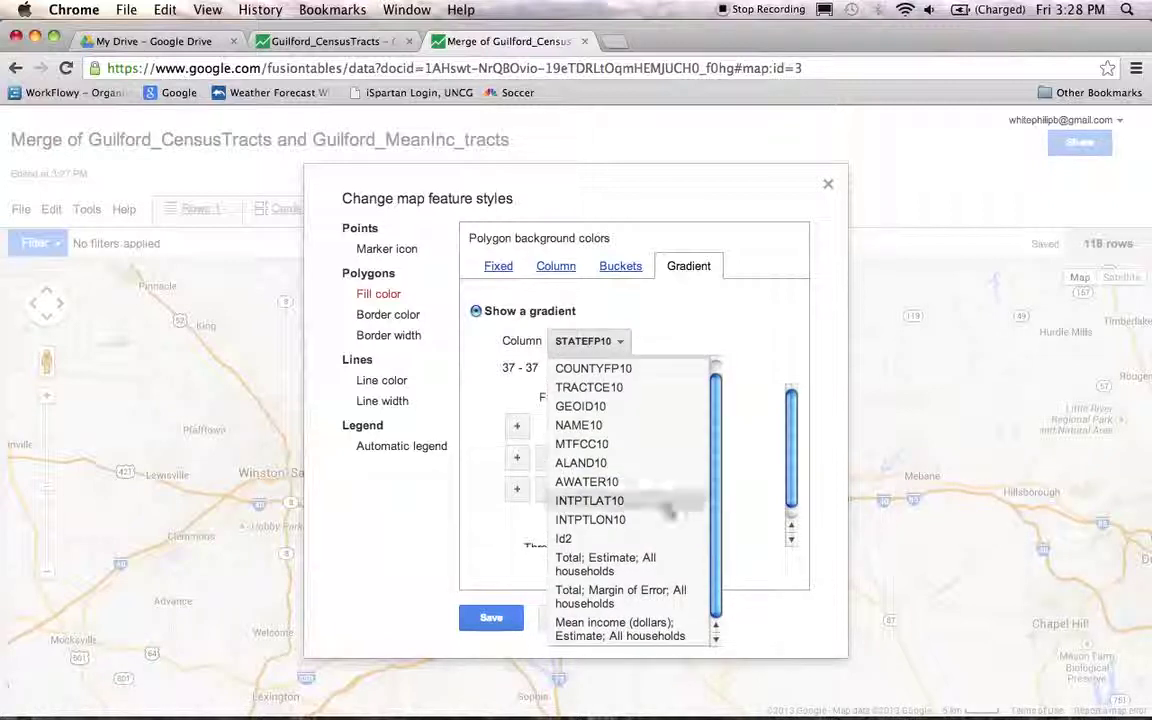
{"action": "left_click", "coordinate": [602, 632]}
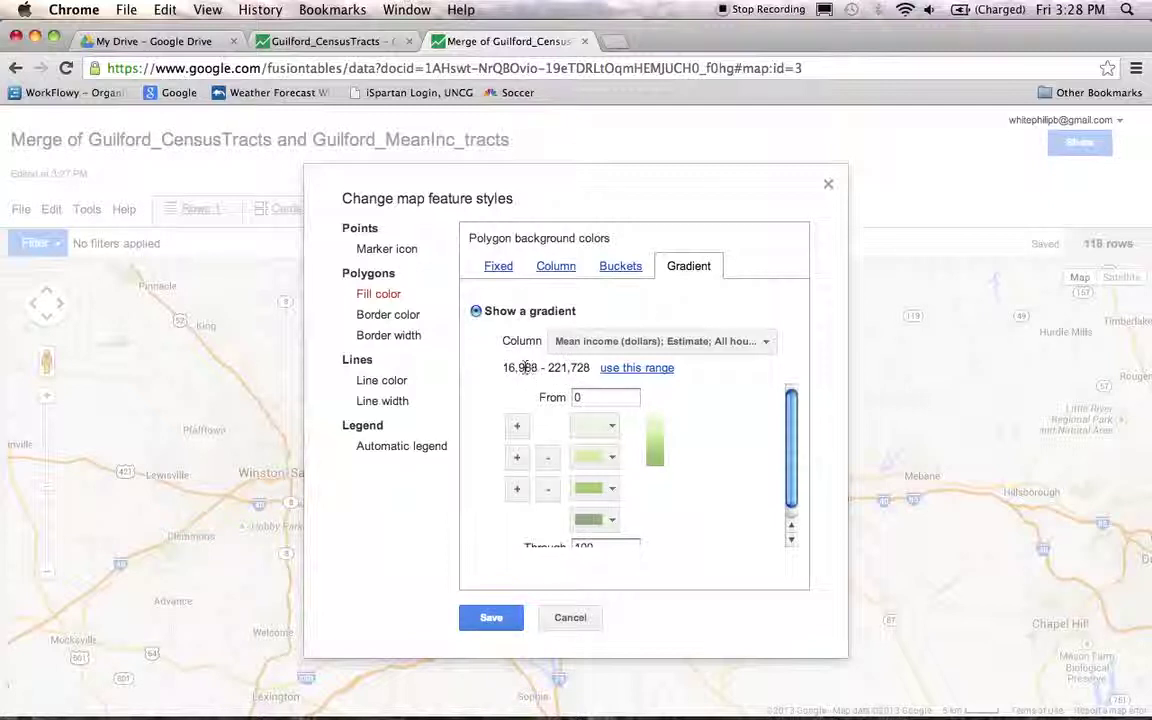
{"action": "left_click", "coordinate": [621, 370]}
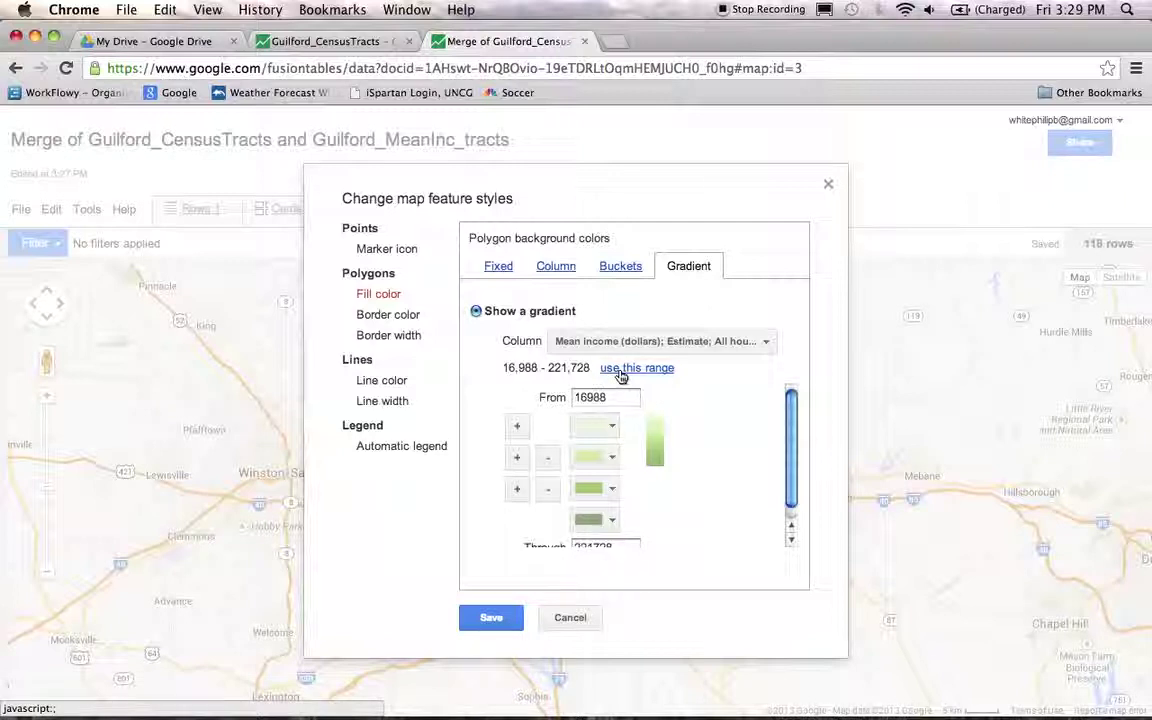
{"action": "left_click", "coordinate": [492, 620]}
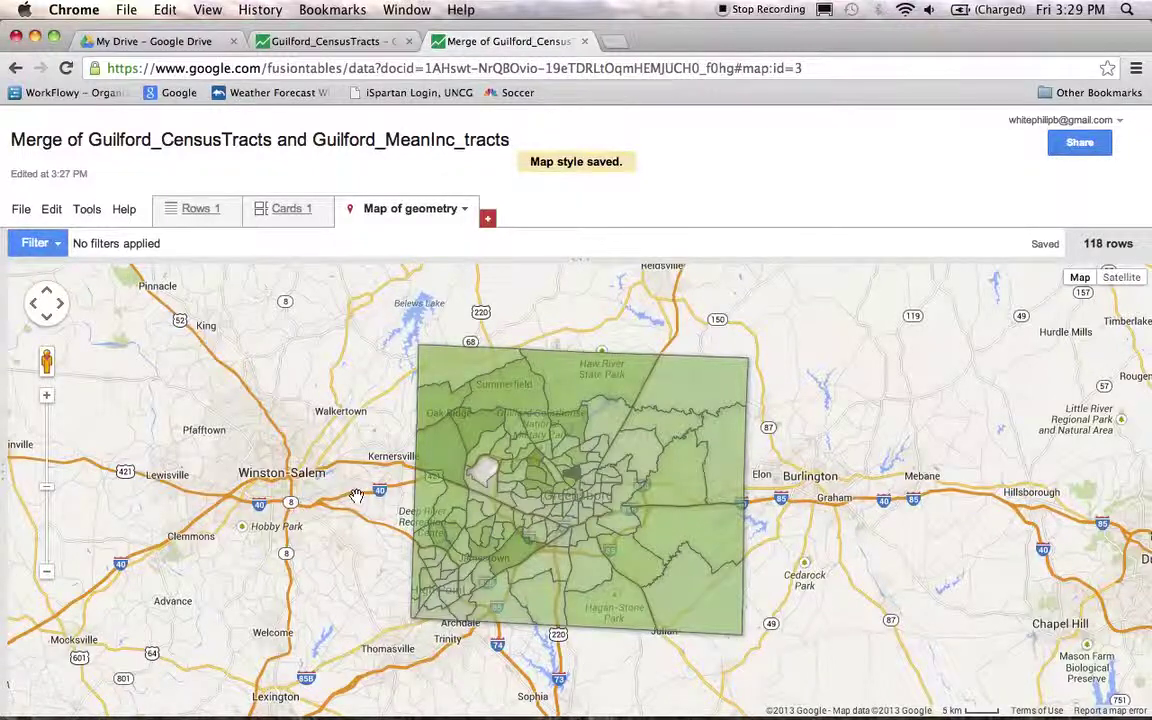
- Examine the shaded tracts around Greensboro up close, then view and close the info window of the large tract east of the city
{"action": "scroll", "coordinate": [354, 490], "scroll_direction": "up", "scroll_amount": 1}
{"action": "mouse_move", "coordinate": [635, 460]}
{"action": "left_mouse_down"}
{"action": "mouse_move", "coordinate": [469, 500]}
{"action": "mouse_move", "coordinate": [442, 527]}
{"action": "mouse_move", "coordinate": [404, 476]}
{"action": "left_mouse_up"}
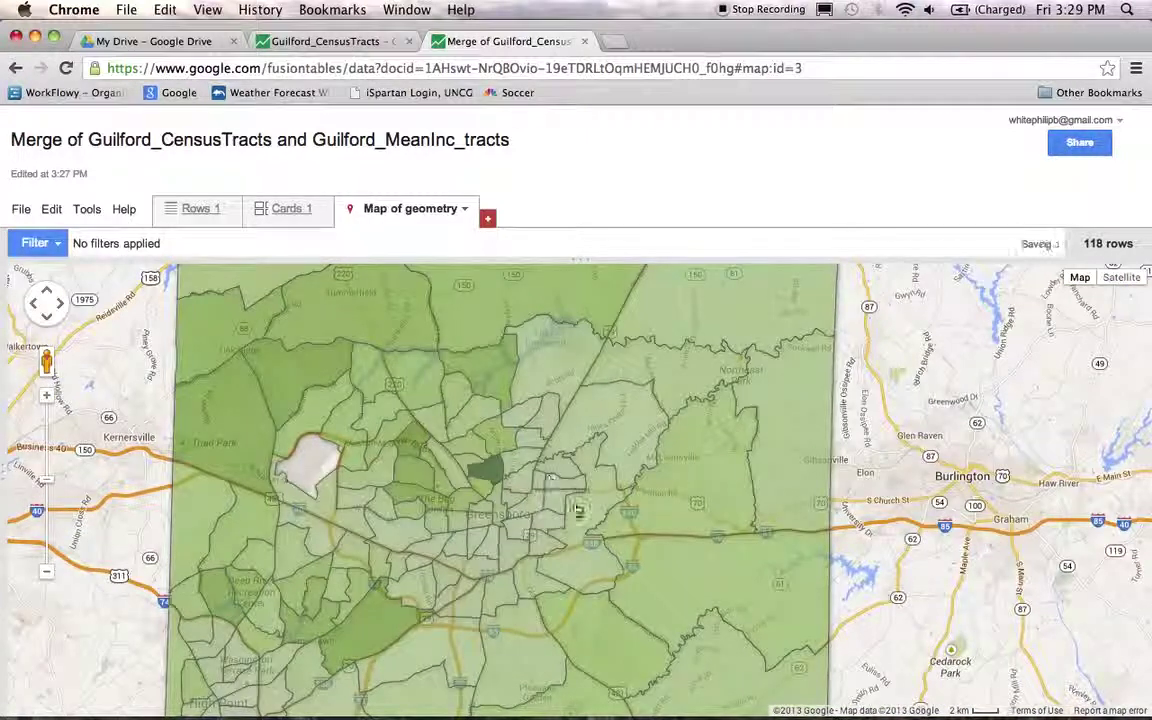
{"action": "mouse_move", "coordinate": [586, 496]}
{"action": "left_mouse_down"}
{"action": "mouse_move", "coordinate": [625, 404]}
{"action": "mouse_move", "coordinate": [603, 505]}
{"action": "left_mouse_up"}
{"action": "scroll", "coordinate": [603, 505], "scroll_direction": "down", "scroll_amount": 1}
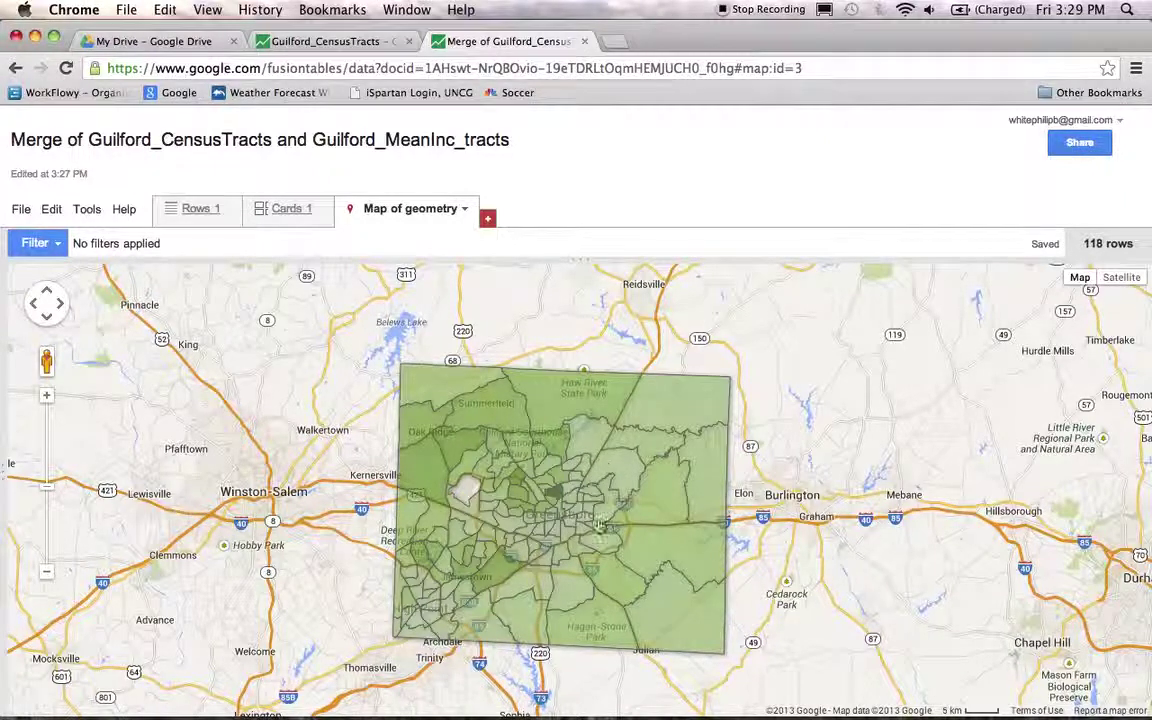
{"action": "mouse_move", "coordinate": [556, 518]}
{"action": "left_mouse_down"}
{"action": "mouse_move", "coordinate": [580, 531]}
{"action": "mouse_move", "coordinate": [563, 524]}
{"action": "left_mouse_up"}
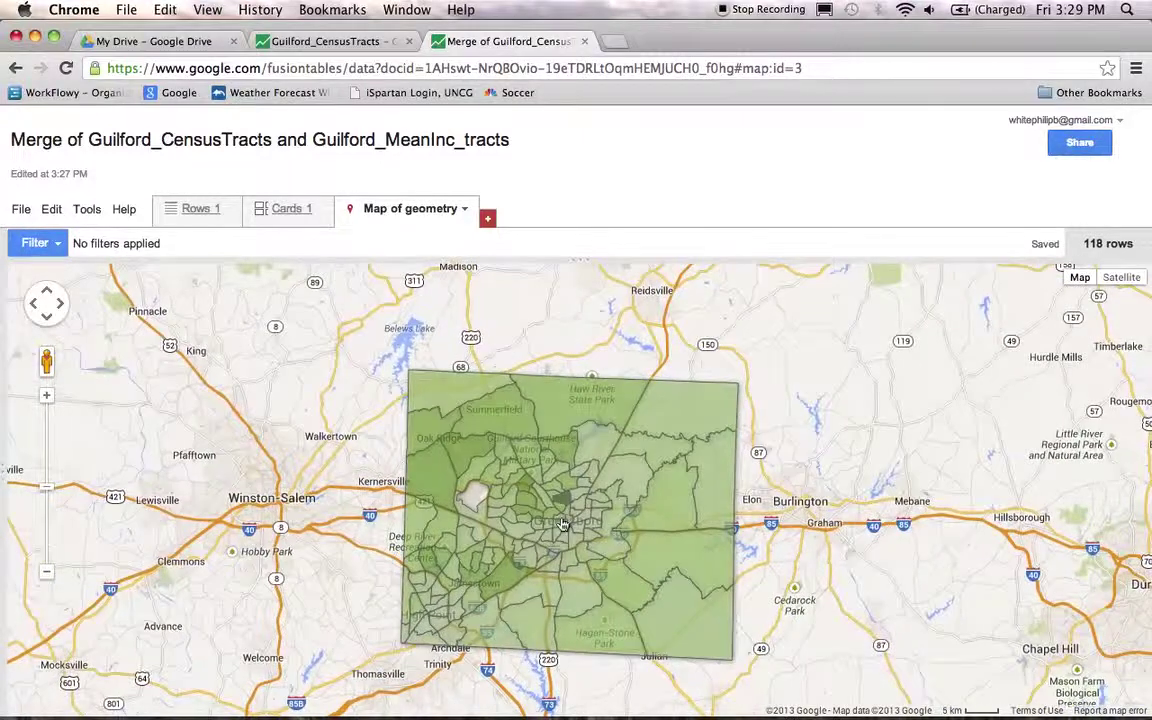
{"action": "double_click", "coordinate": [560, 522]}
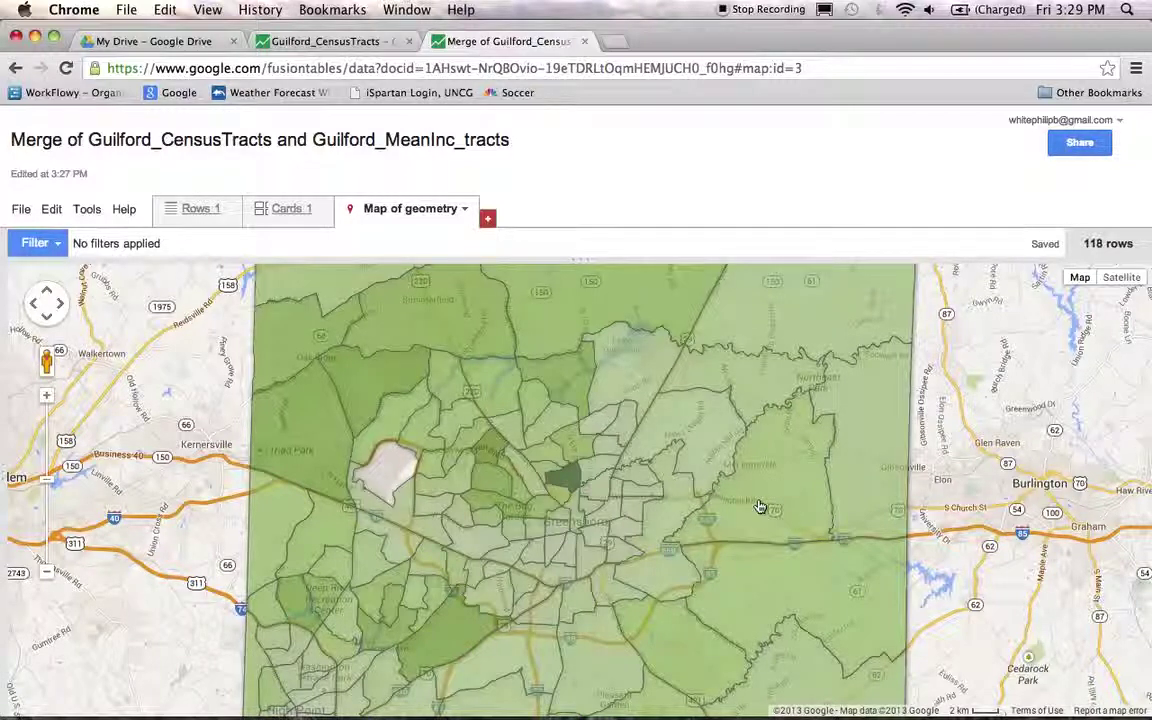
{"action": "left_click", "coordinate": [760, 507]}
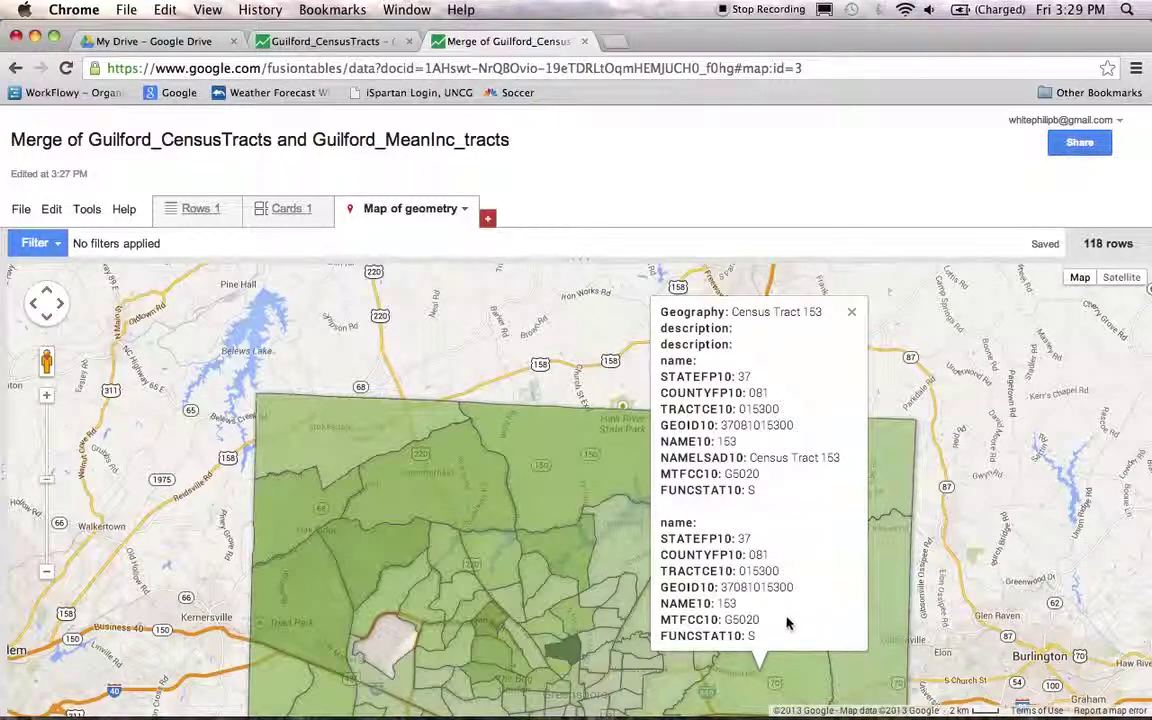
{"action": "left_click", "coordinate": [851, 312]}
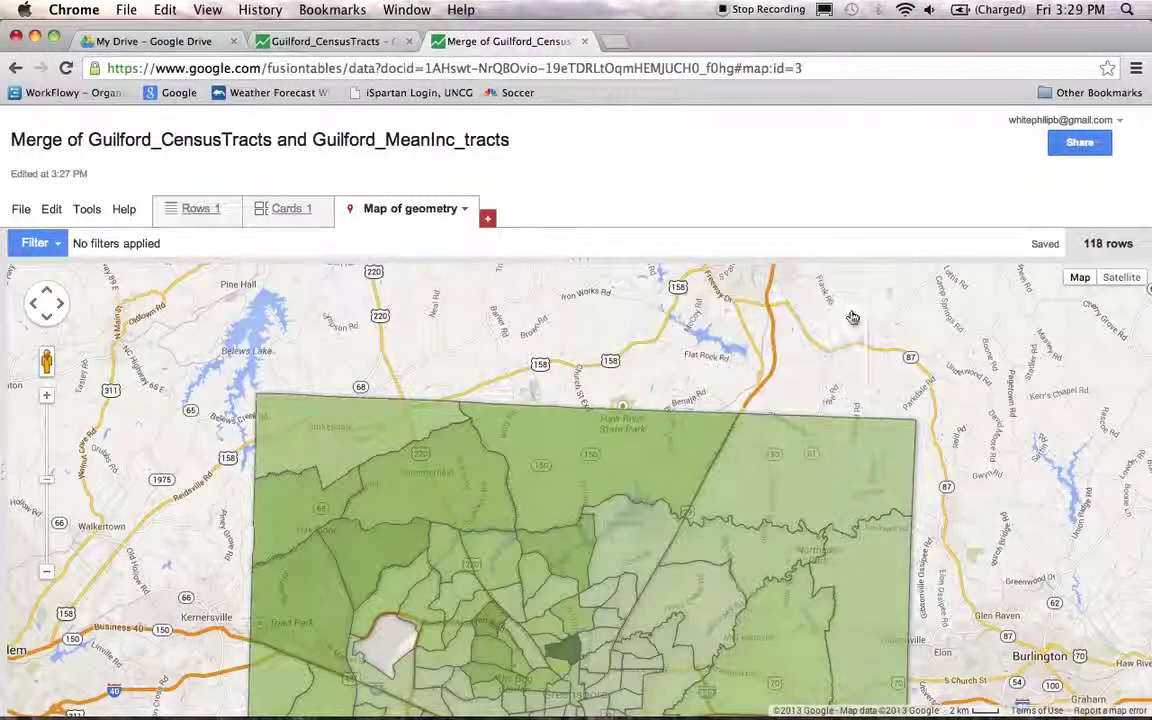
- Change the map's info window layout to exclude the preselected columns from description through FUNCSTAT10, keeping only Geography
{"action": "left_click", "coordinate": [88, 208]}
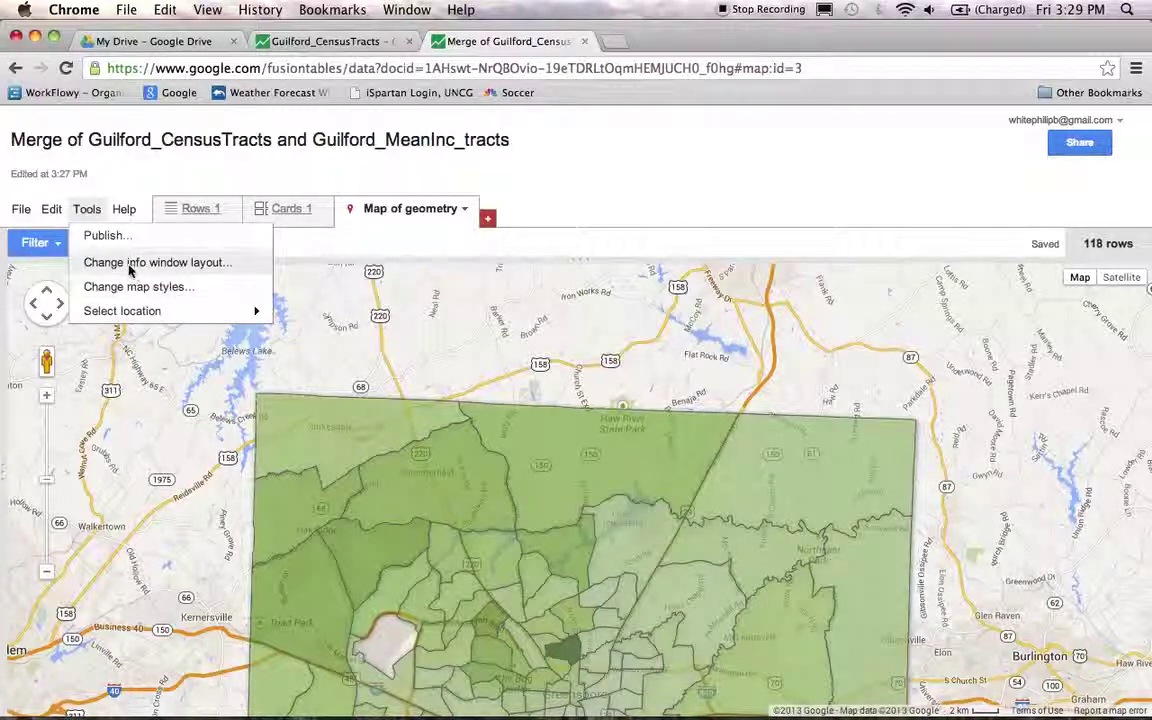
{"action": "left_click", "coordinate": [125, 264]}
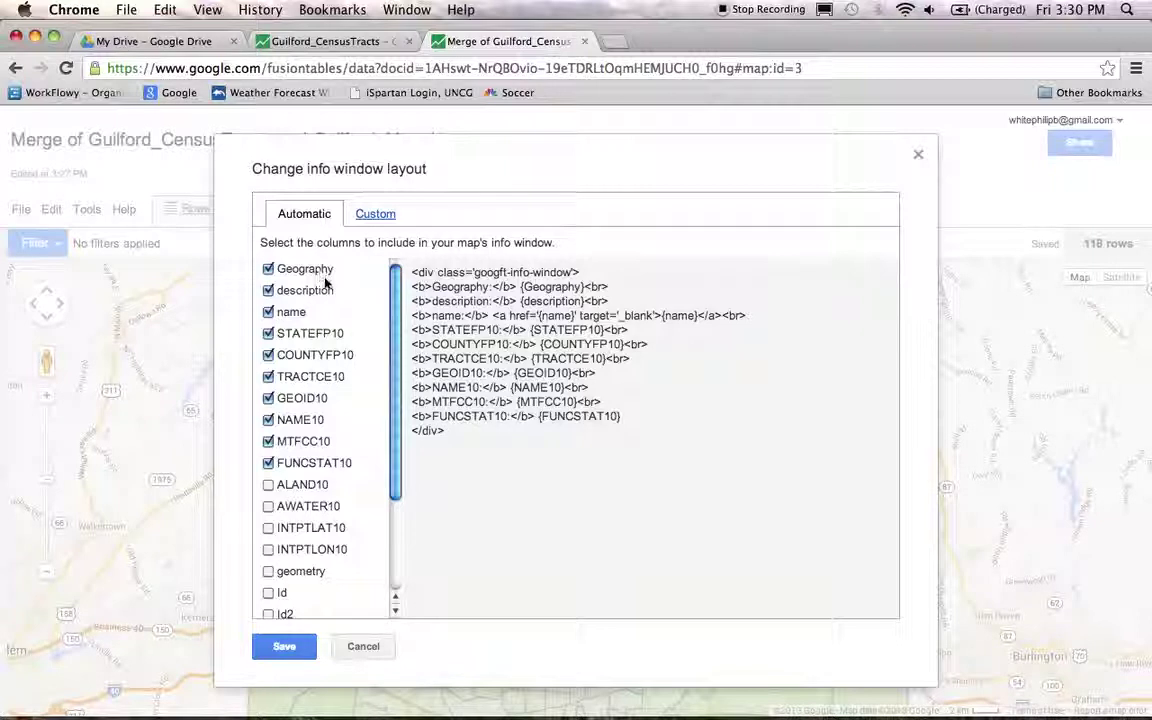
{"action": "left_click", "coordinate": [268, 290]}
{"action": "left_click", "coordinate": [268, 312]}
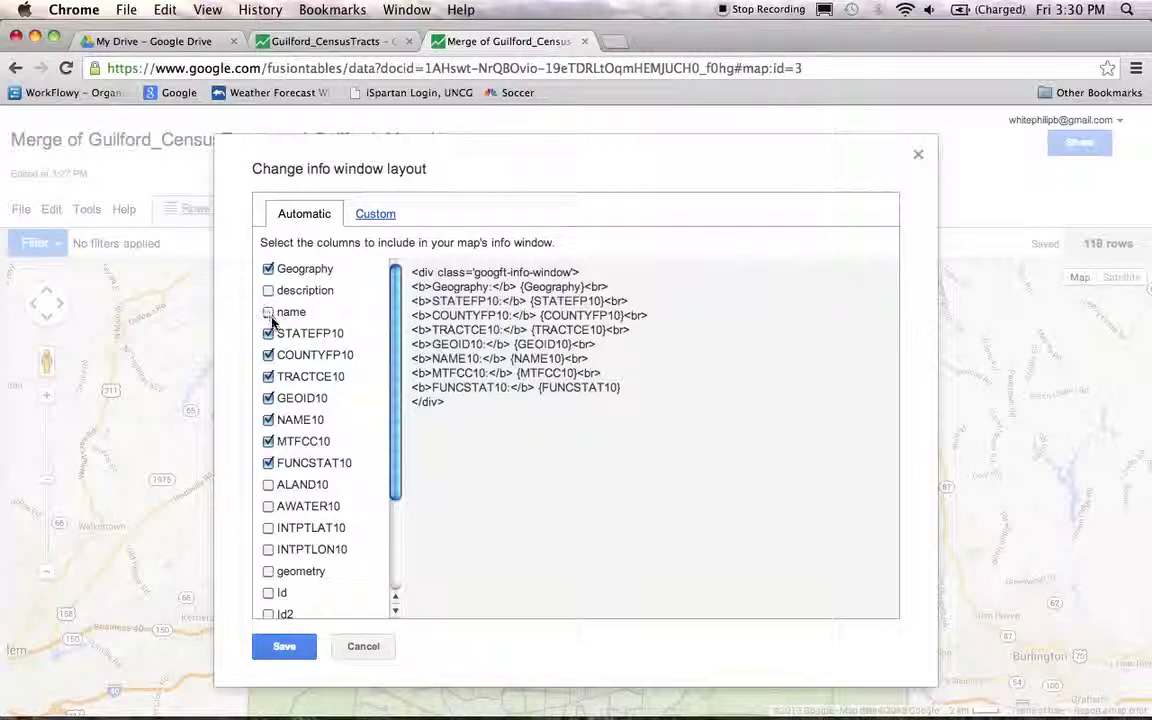
{"action": "left_click", "coordinate": [268, 333]}
{"action": "left_click", "coordinate": [268, 355]}
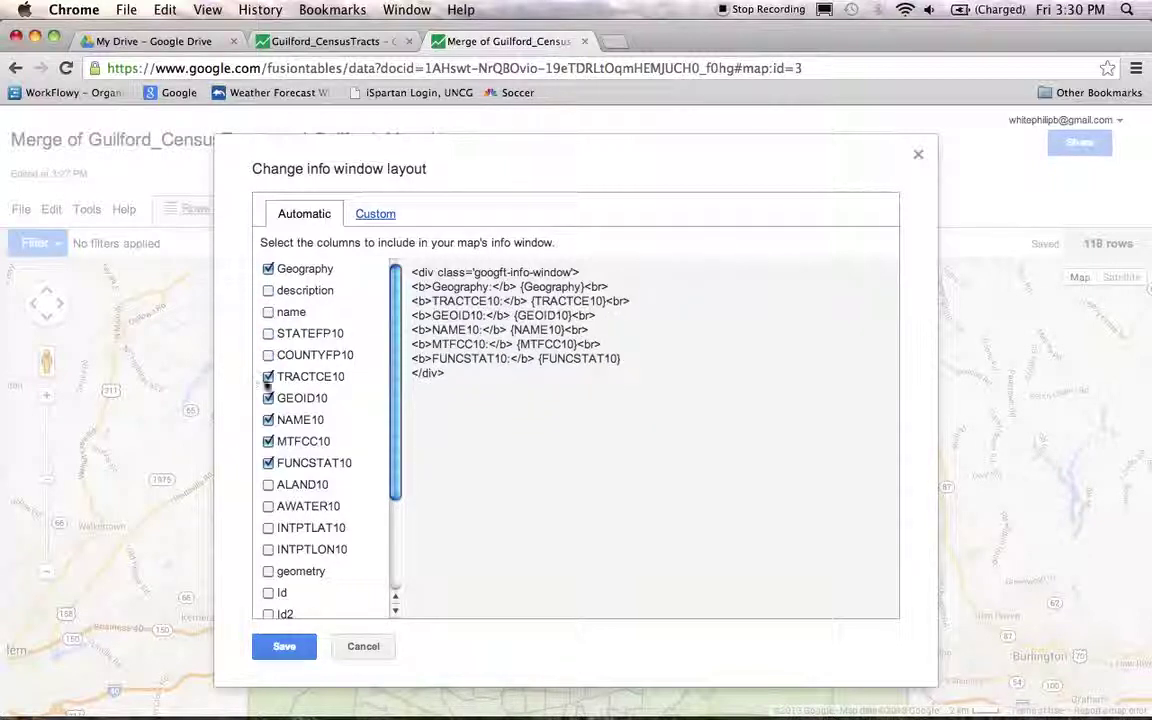
{"action": "left_click", "coordinate": [268, 377]}
{"action": "left_click", "coordinate": [268, 398]}
{"action": "left_click", "coordinate": [268, 420]}
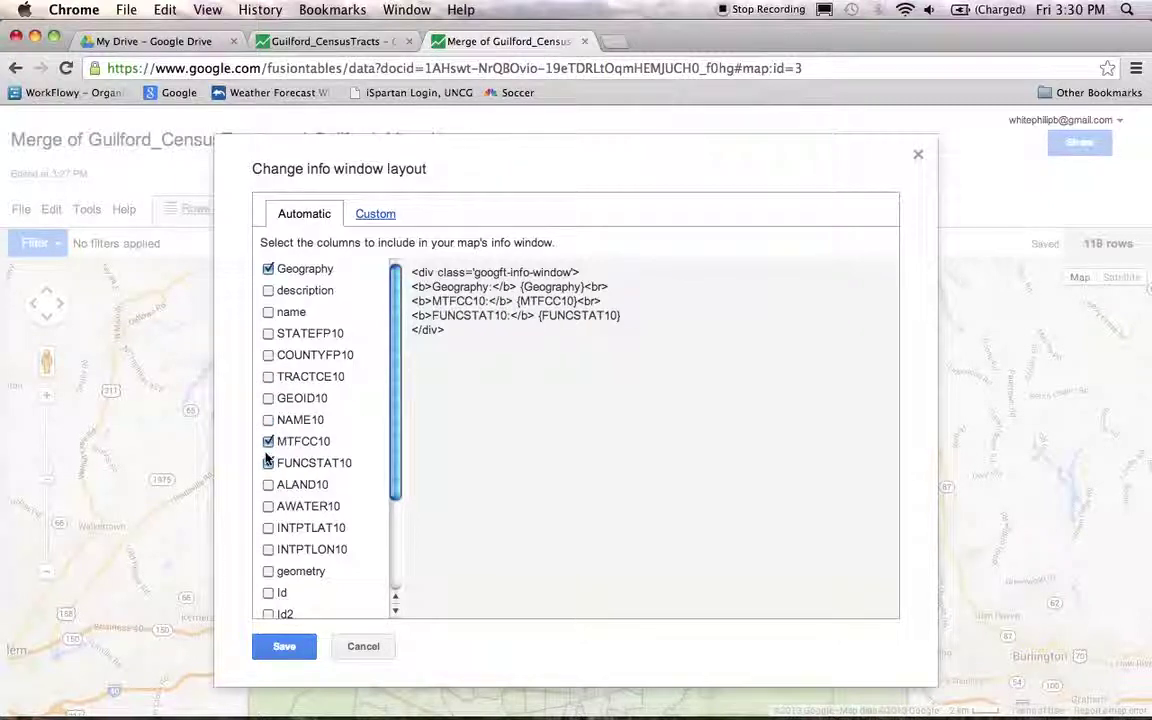
{"action": "left_click", "coordinate": [268, 441]}
{"action": "left_click", "coordinate": [268, 462]}
- Include the Mean income (dollars); Estimate; All households and Total; Estimate; All households columns in the info window, and save the layout
{"action": "scroll", "coordinate": [283, 530], "scroll_direction": "down", "scroll_amount": 1}
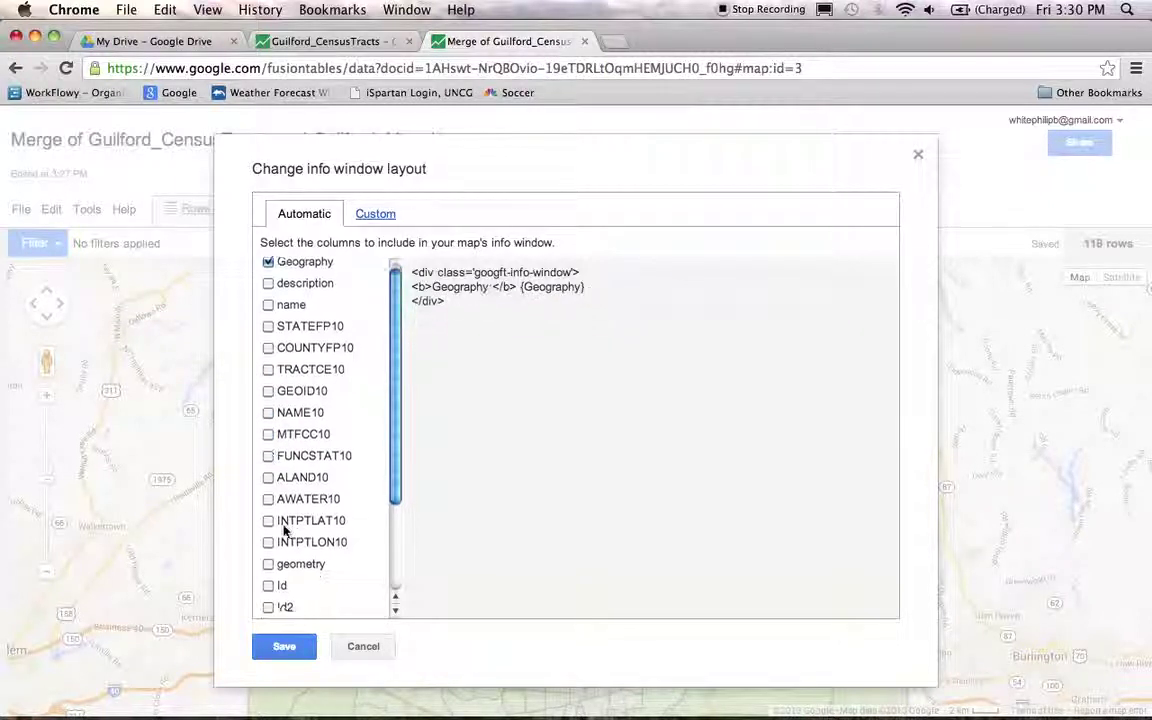
{"action": "scroll", "coordinate": [283, 530], "scroll_direction": "down", "scroll_amount": 3}
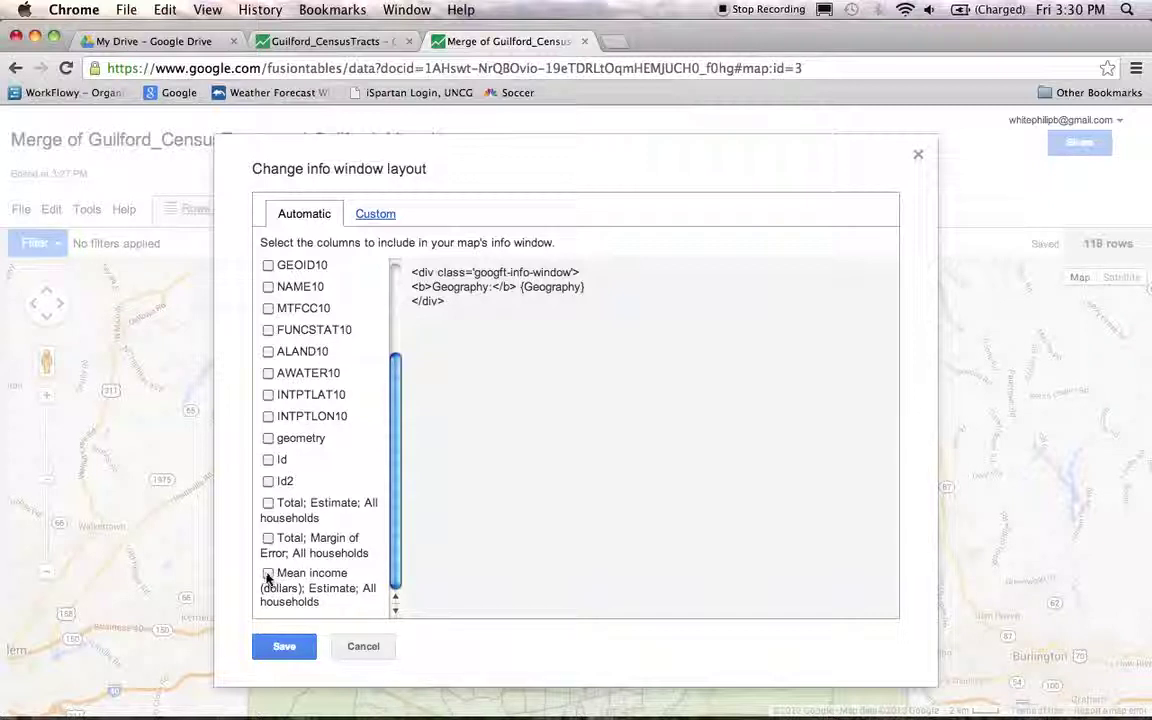
{"action": "left_click", "coordinate": [268, 574]}
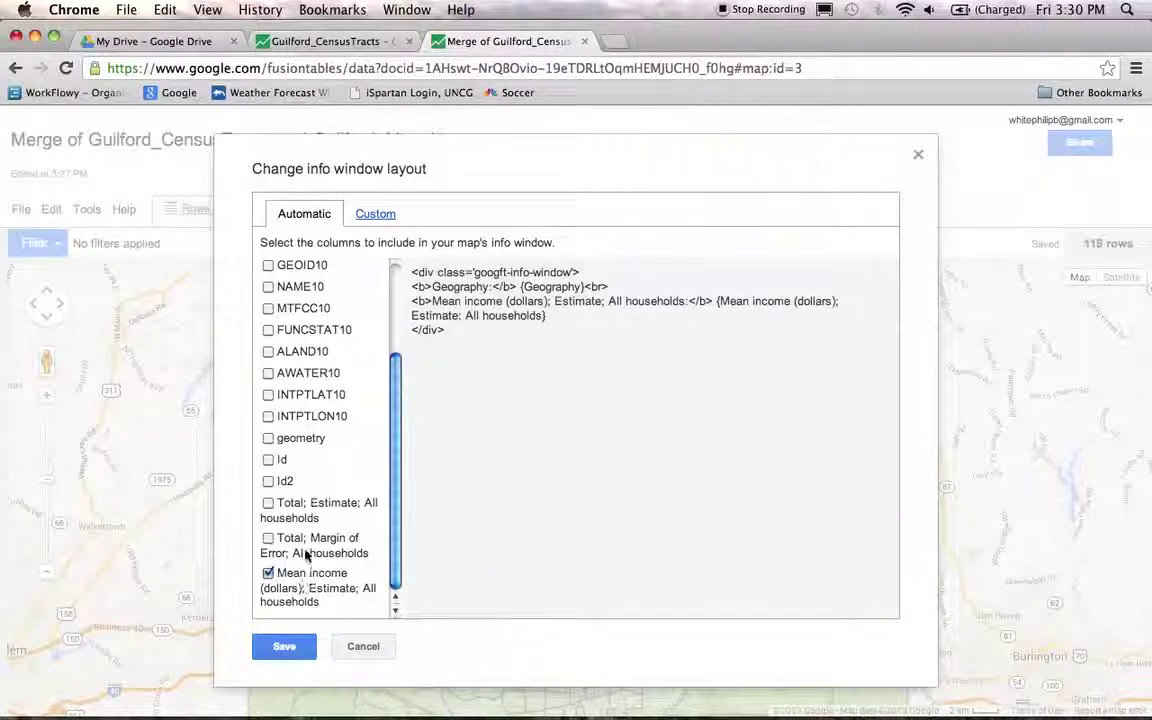
{"action": "left_click", "coordinate": [268, 504]}
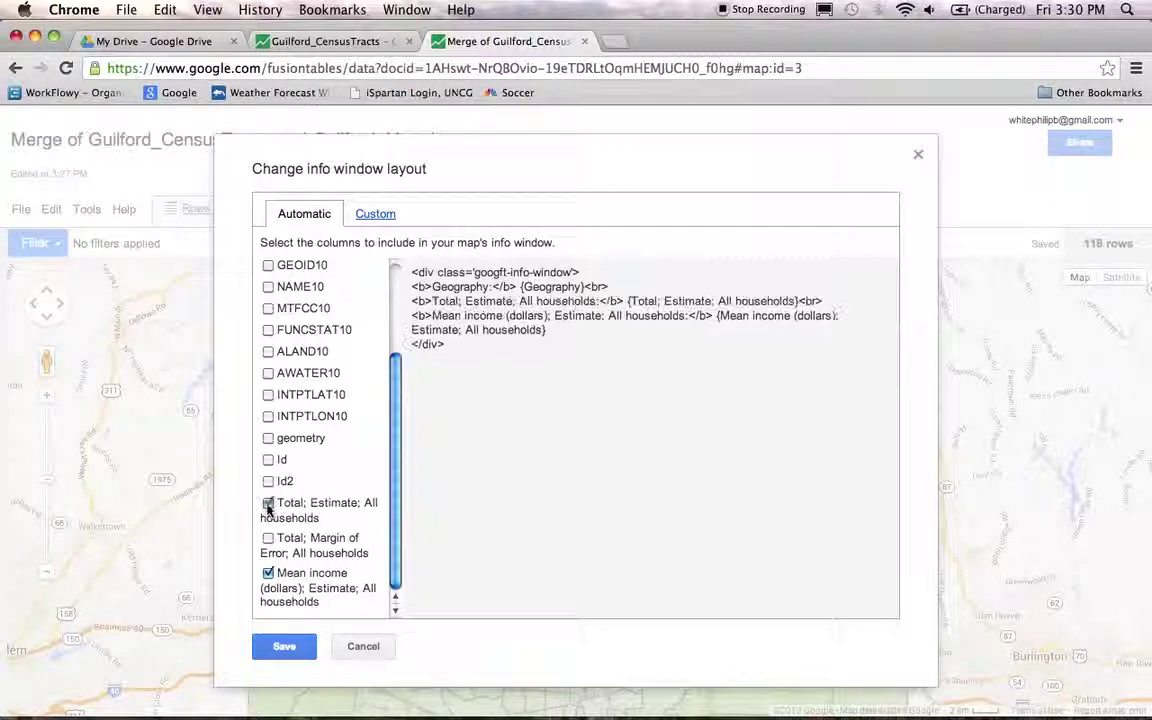
{"action": "left_click", "coordinate": [285, 647]}
- View and close the info window of the darkest tract near central Greensboro, and look at the whole county on the map
{"action": "left_click_drag", "start_coordinate": [481, 536], "coordinate": [535, 422]}
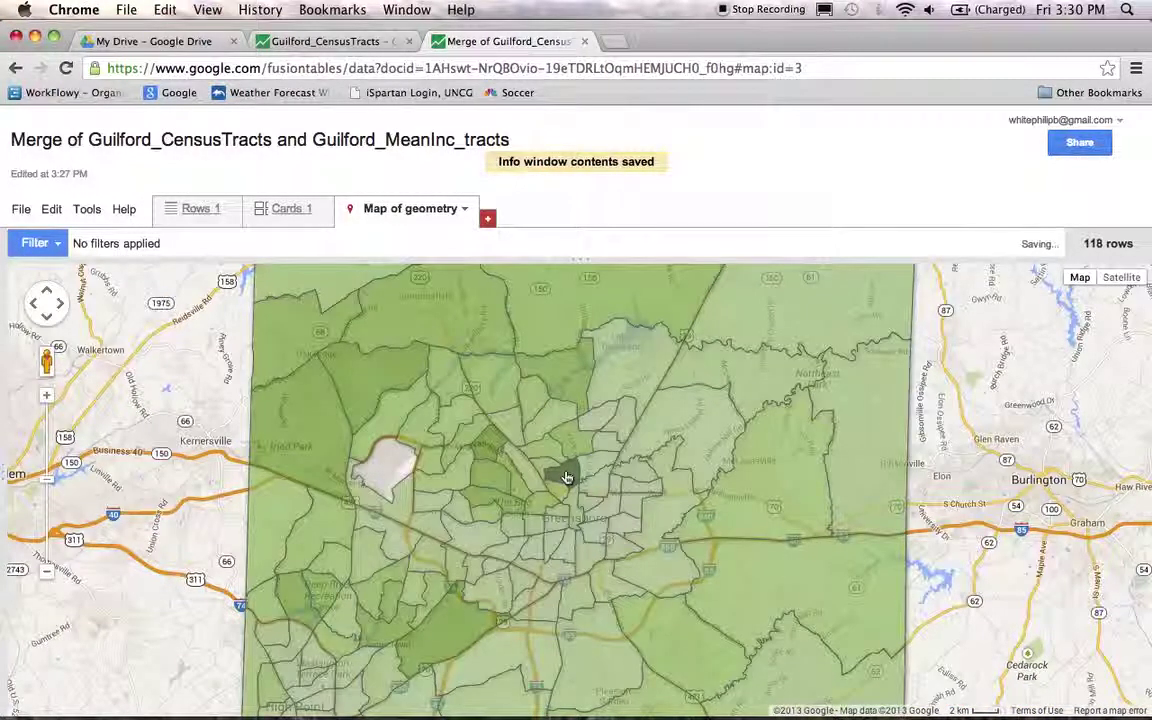
{"action": "left_click", "coordinate": [566, 477]}
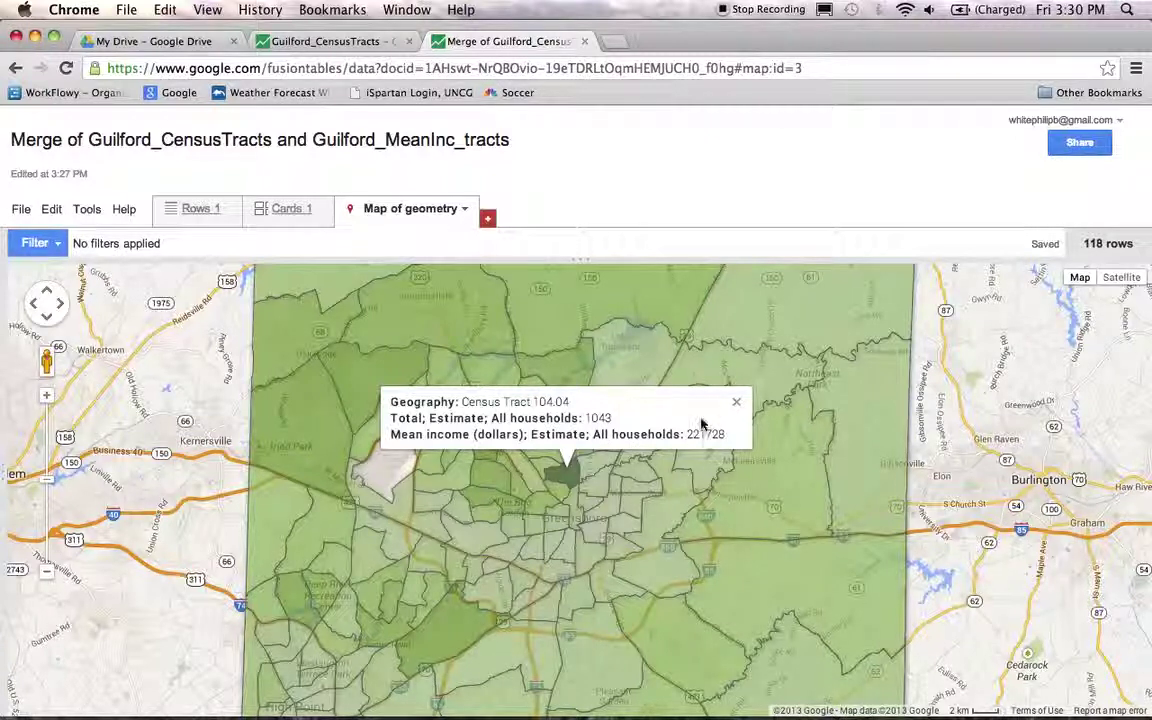
{"action": "left_click", "coordinate": [737, 402]}
{"action": "scroll", "coordinate": [762, 428], "scroll_direction": "down", "scroll_amount": 2}
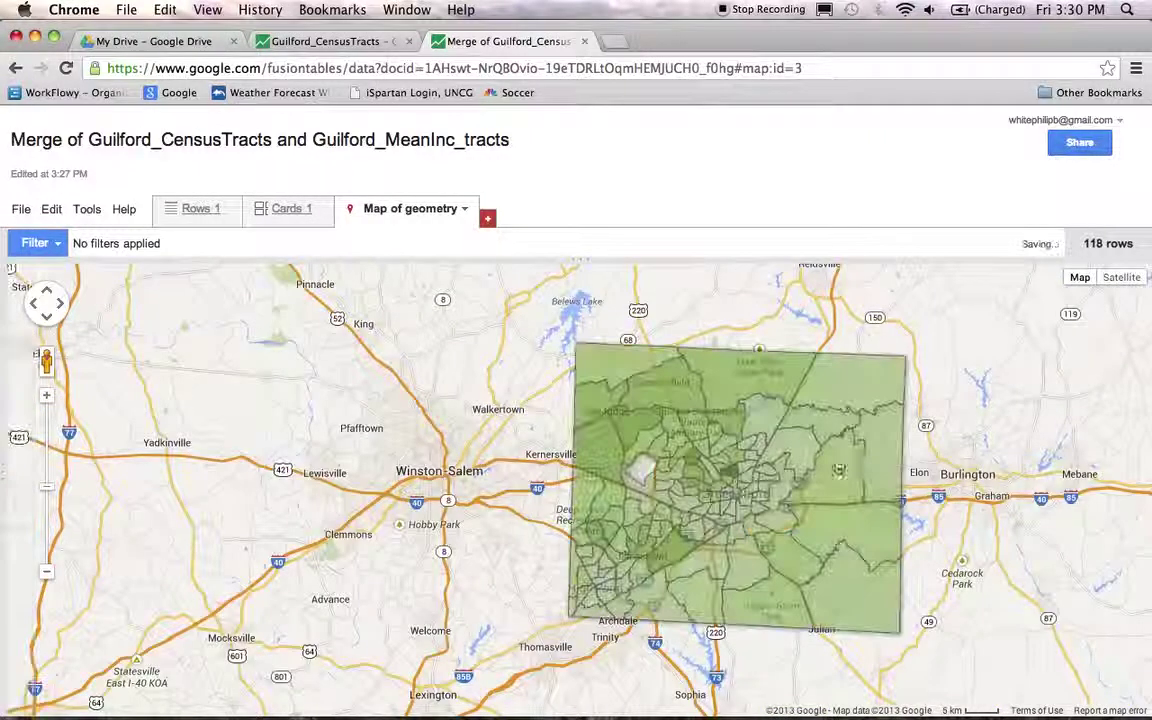
{"action": "left_click_drag", "start_coordinate": [874, 465], "coordinate": [674, 460]}
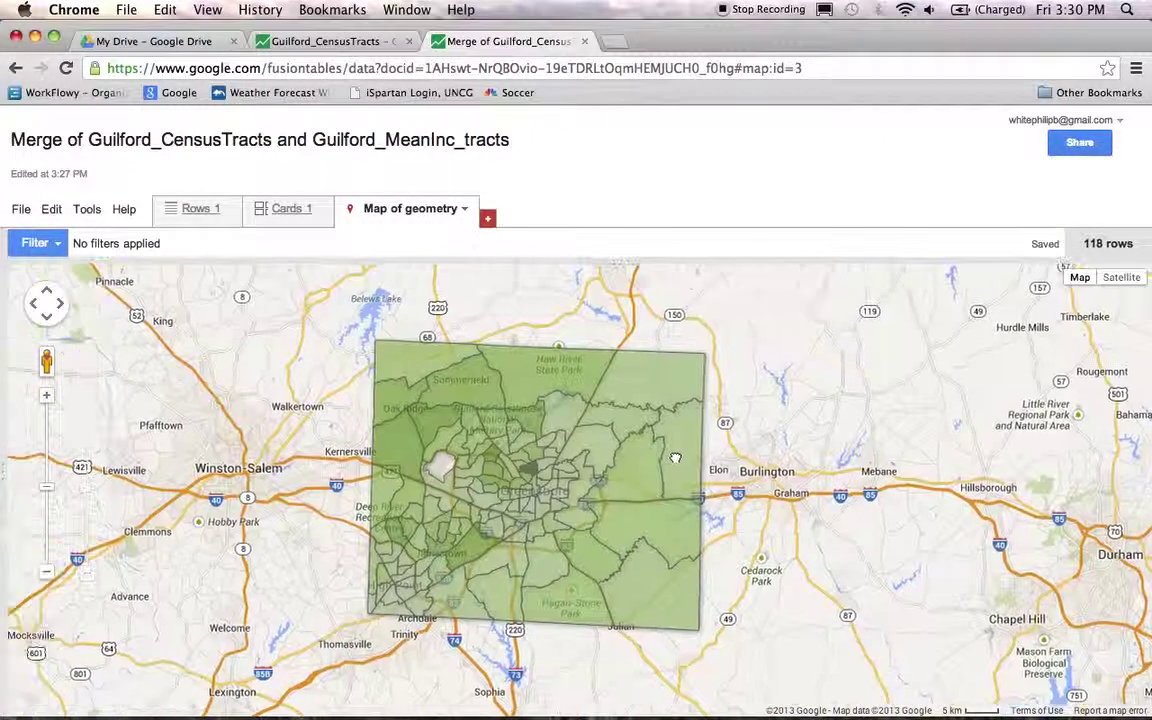